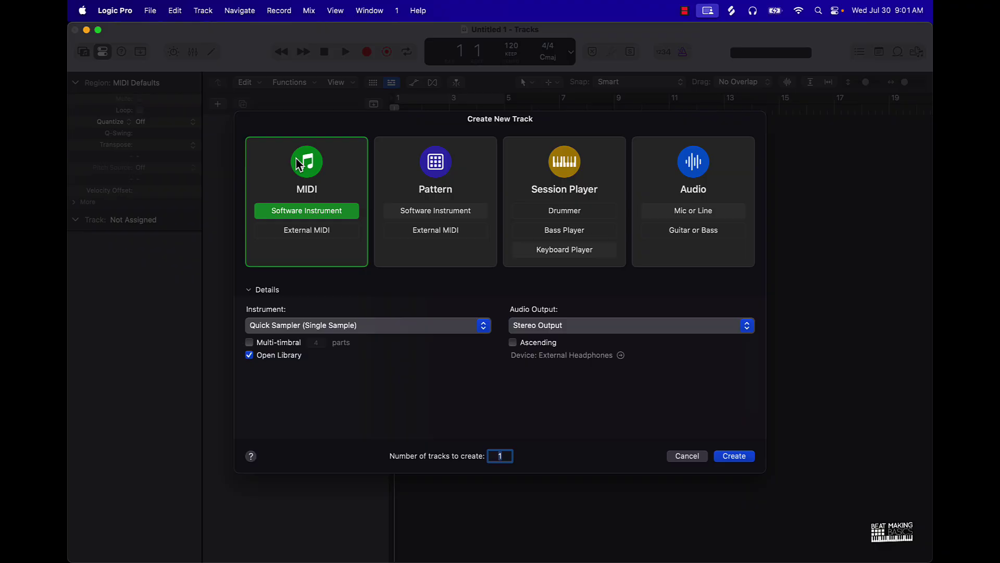
# Create a new instrument track using the stereo Spectrasonics Omnisphere instrument
pyautogui.click(364, 328)
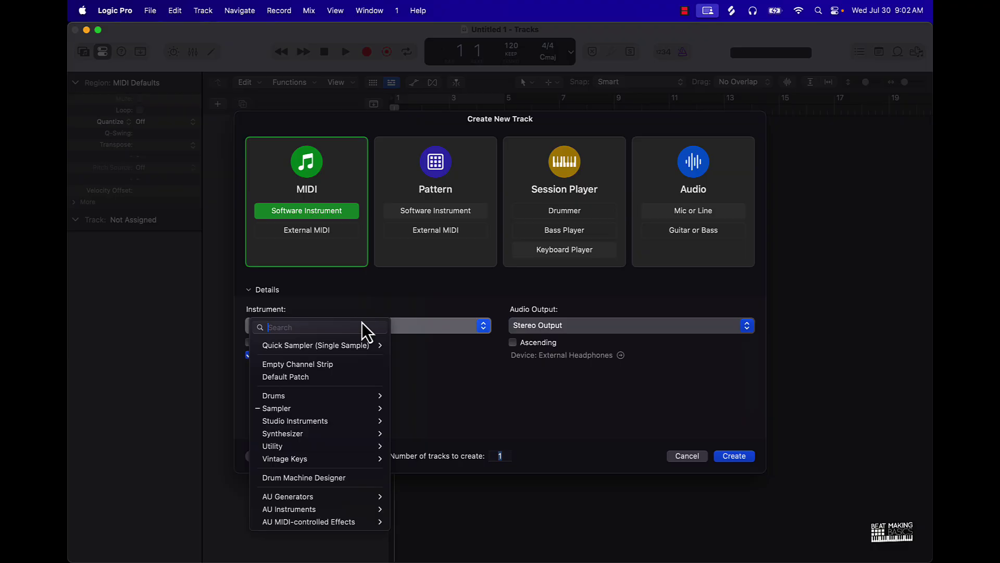
pyautogui.moveTo(319, 509)
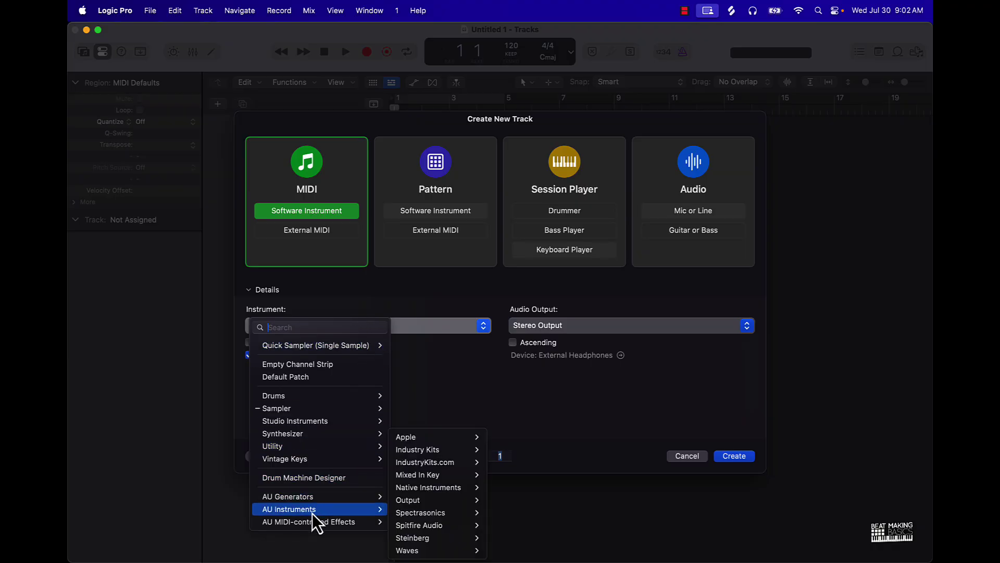
pyautogui.moveTo(462, 513)
pyautogui.moveTo(518, 512)
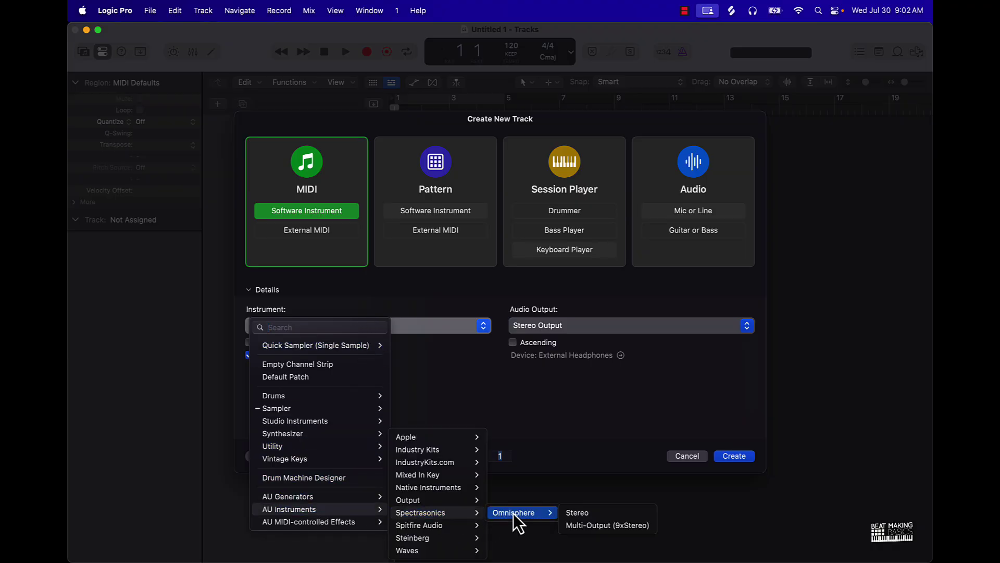
pyautogui.click(573, 512)
pyautogui.click(747, 456)
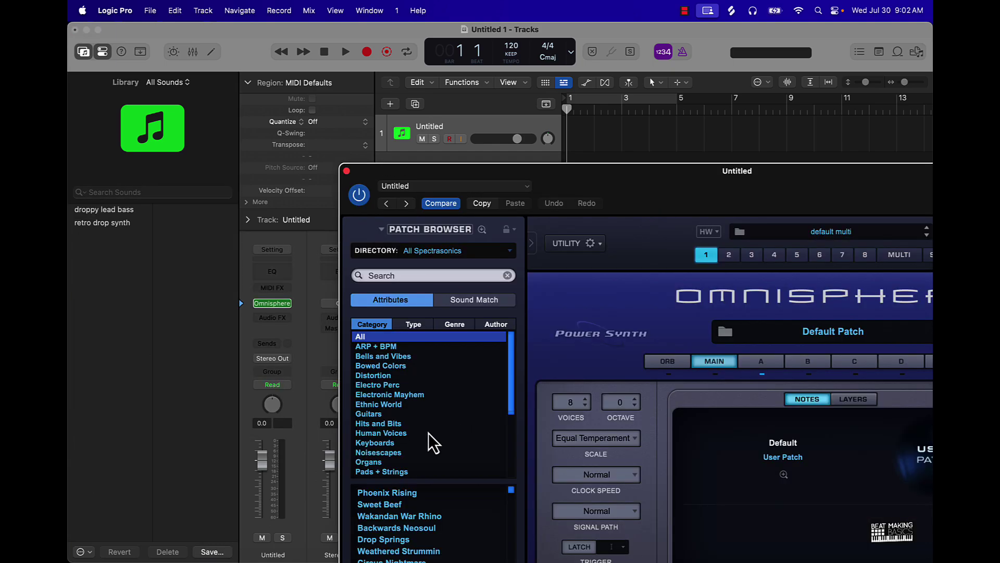
# Search Omnisphere's patch library for 'piano' and load Ambient Space Piano
pyautogui.scroll(-5, 423, 443)
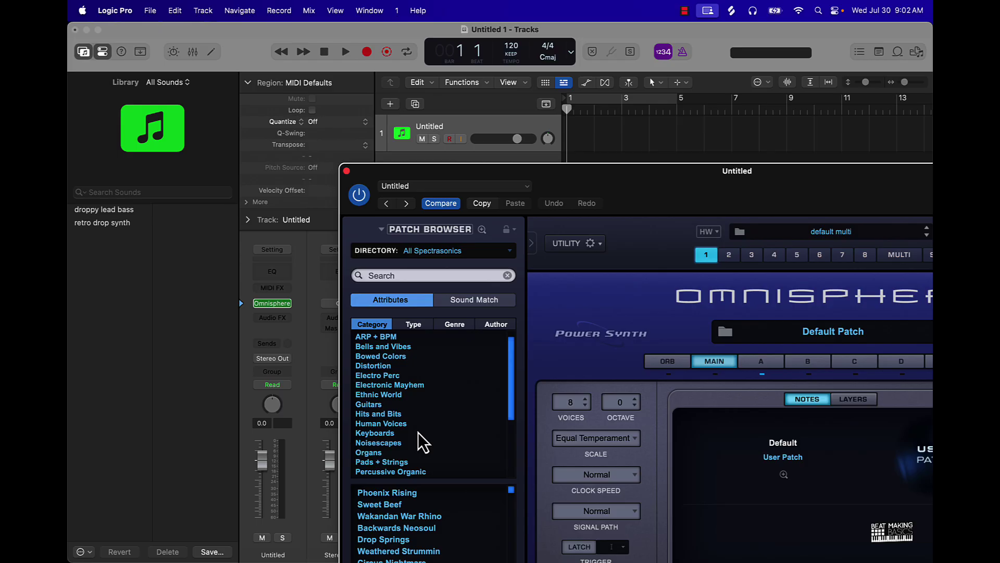
pyautogui.scroll(-7, 423, 443)
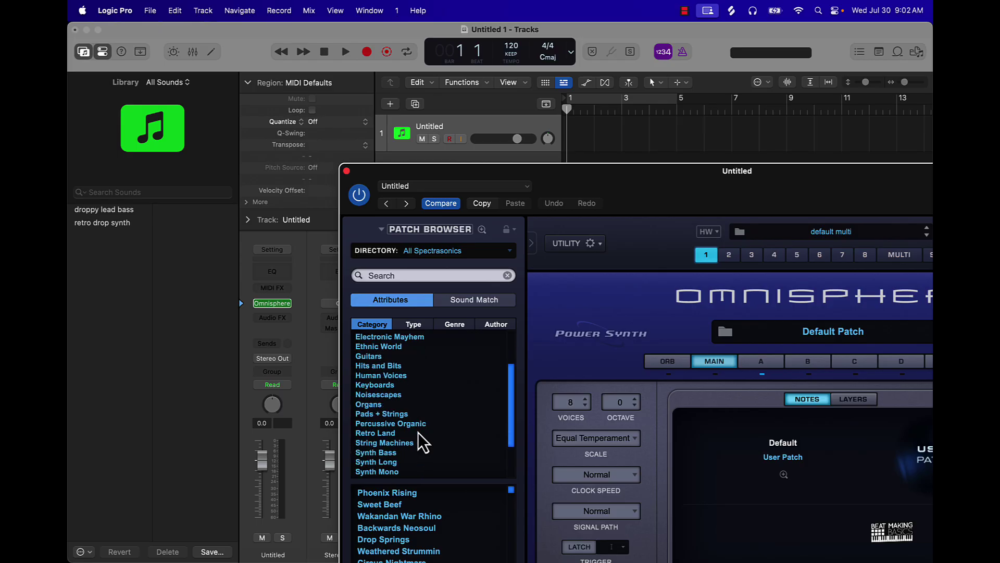
pyautogui.click(422, 276)
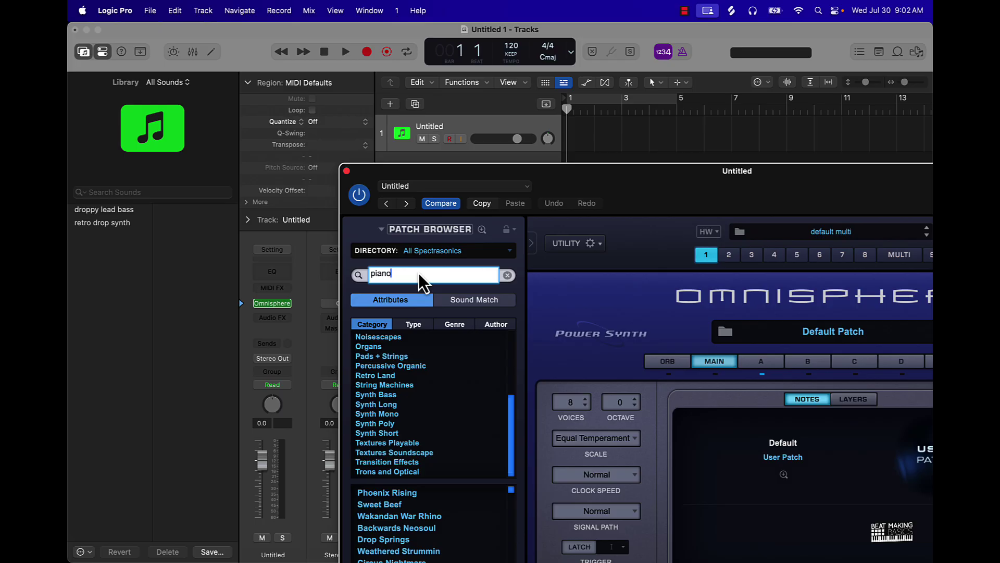
pyautogui.press('Return')
pyautogui.moveTo(672, 173); pyautogui.dragTo(667, 33)
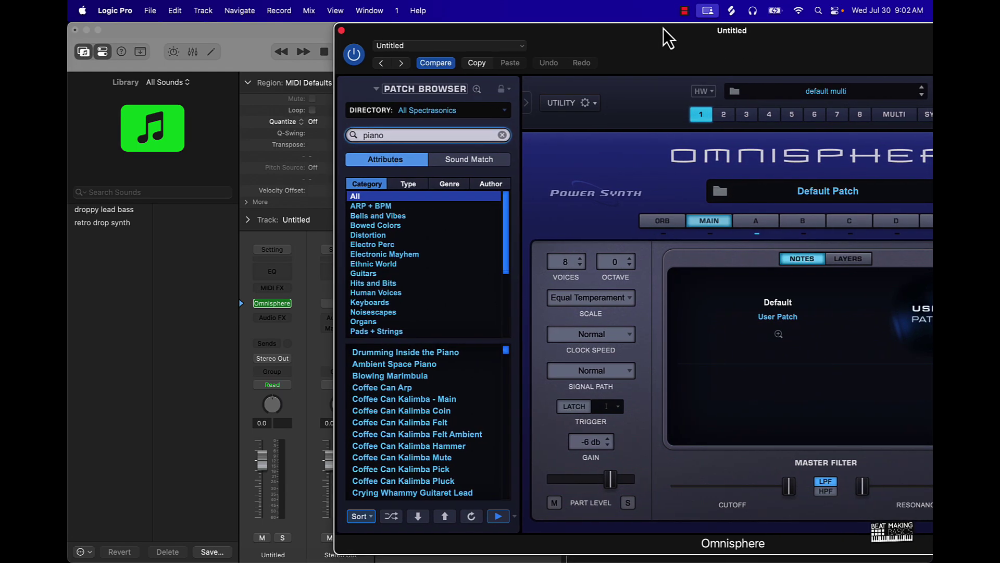
pyautogui.click(419, 352)
pyautogui.click(417, 365)
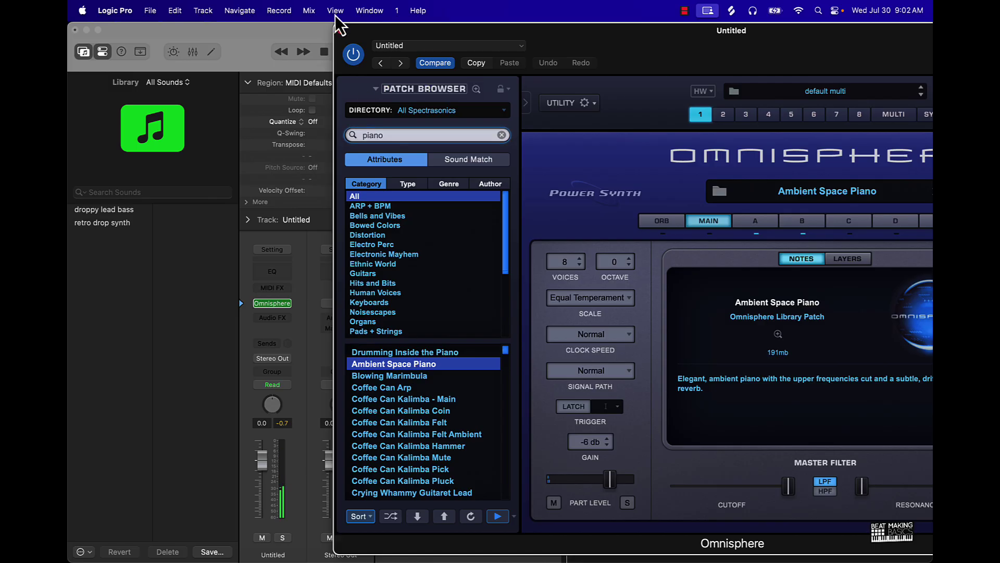
# Close the Omnisphere window and bring up the Musical Typing keyboard in the screen centre
pyautogui.click(338, 30)
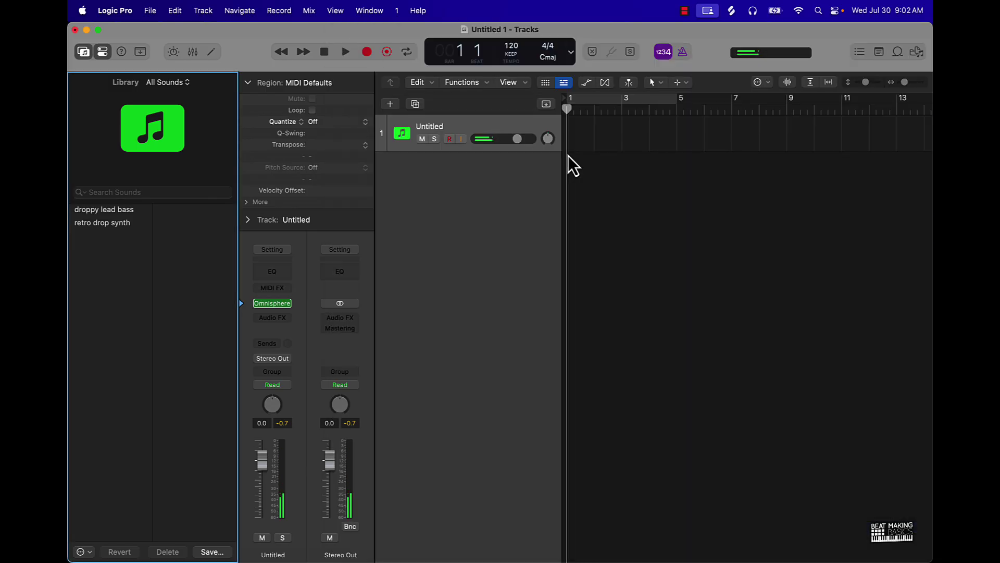
pyautogui.click(606, 198)
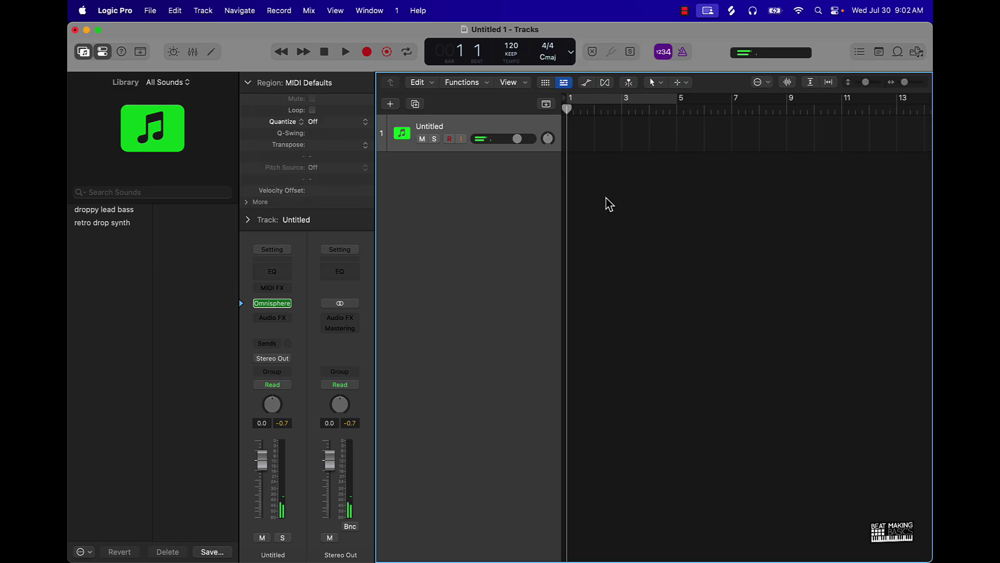
pyautogui.press('super+k')
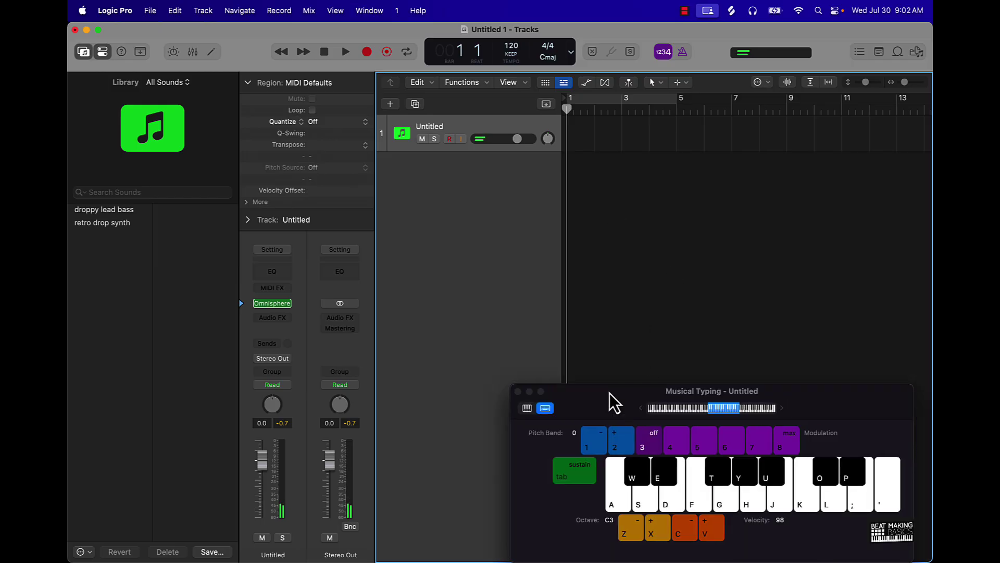
pyautogui.moveTo(609, 393); pyautogui.dragTo(490, 281)
# Practise melody phrases and a rising run on the Ambient Space Piano sound
pyautogui.press('k')
pyautogui.press('a')
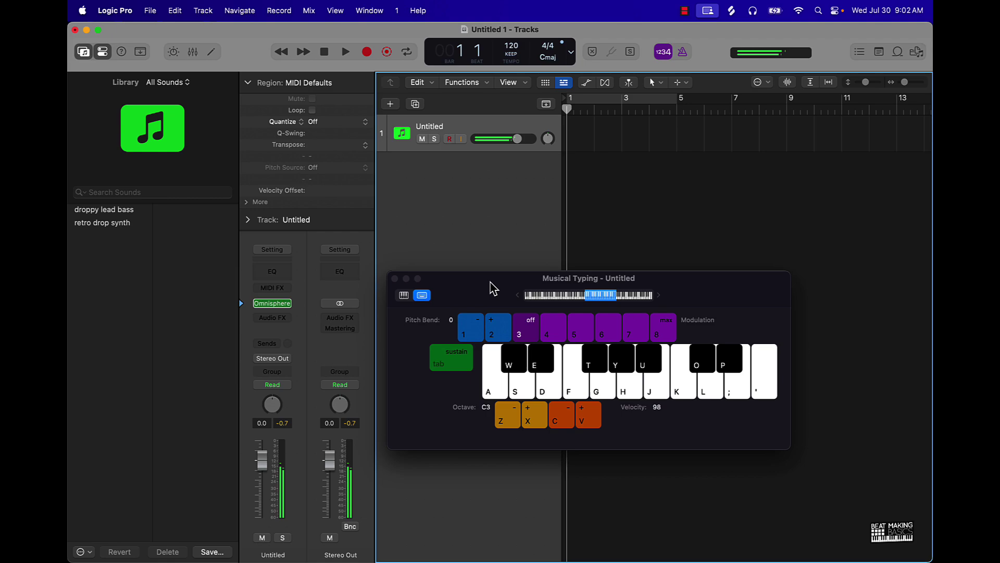
pyautogui.press('l')
pyautogui.press('p')
pyautogui.press('k')
pyautogui.press('f')
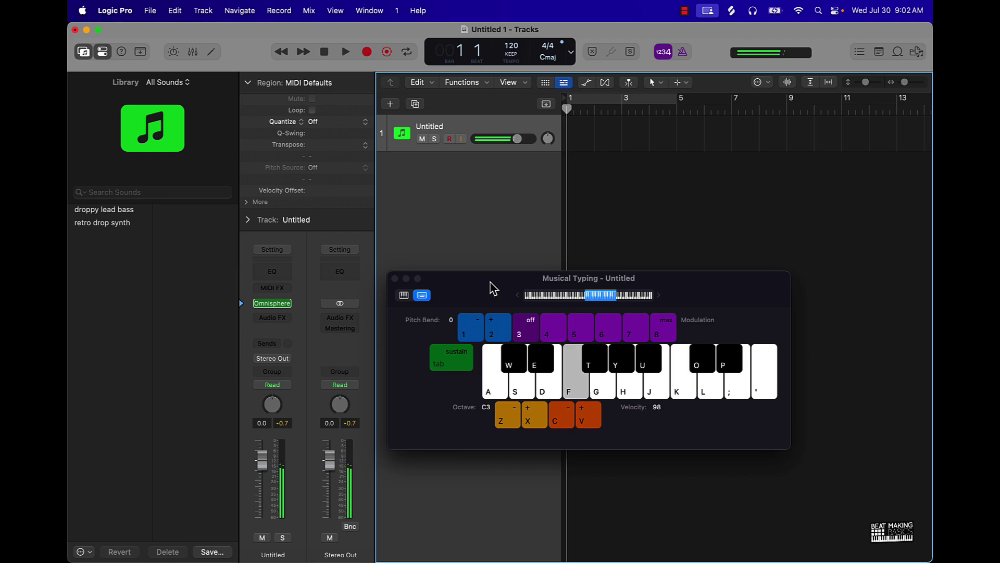
pyautogui.press('t')
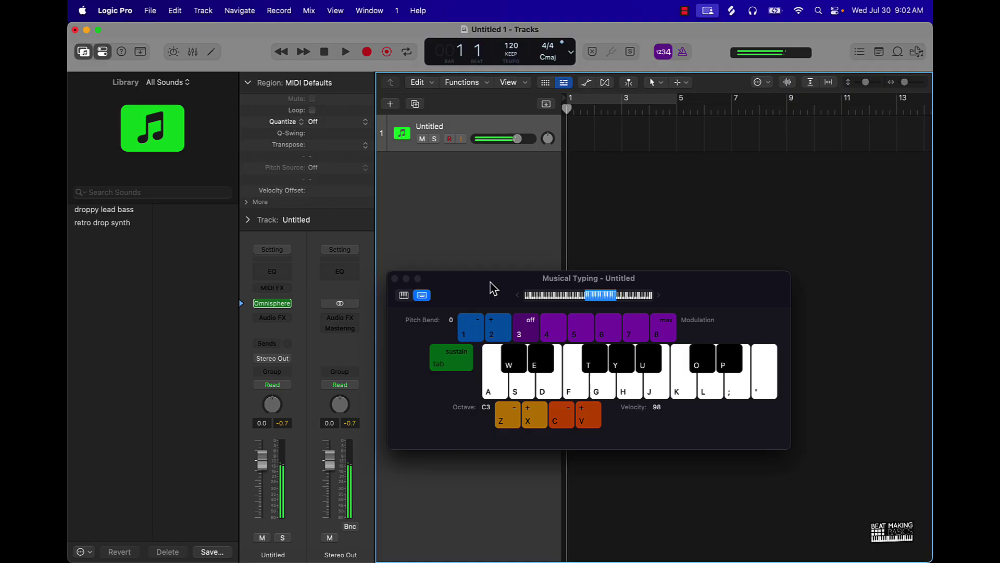
pyautogui.press('h')
pyautogui.press('k')
pyautogui.press('a')
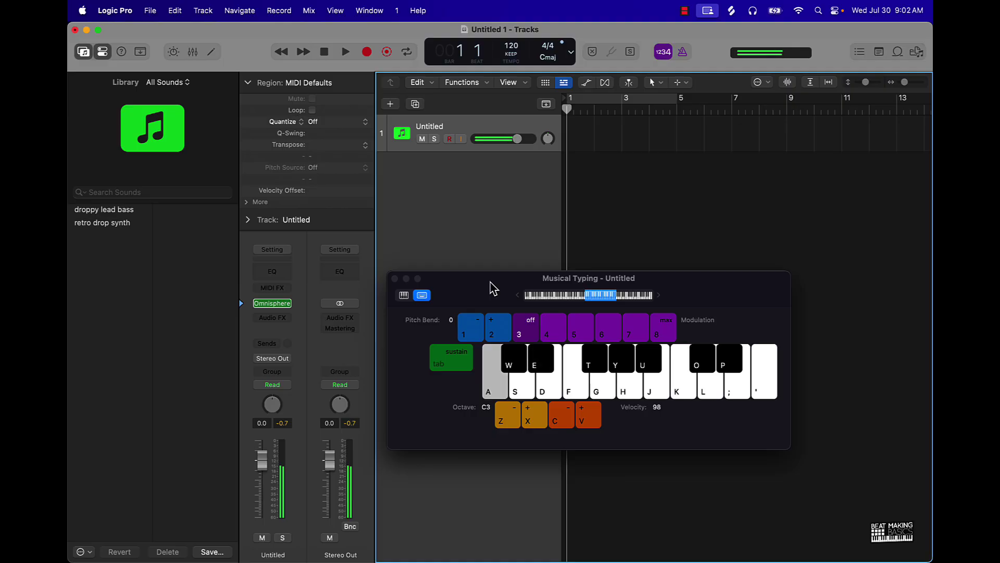
pyautogui.press('w')
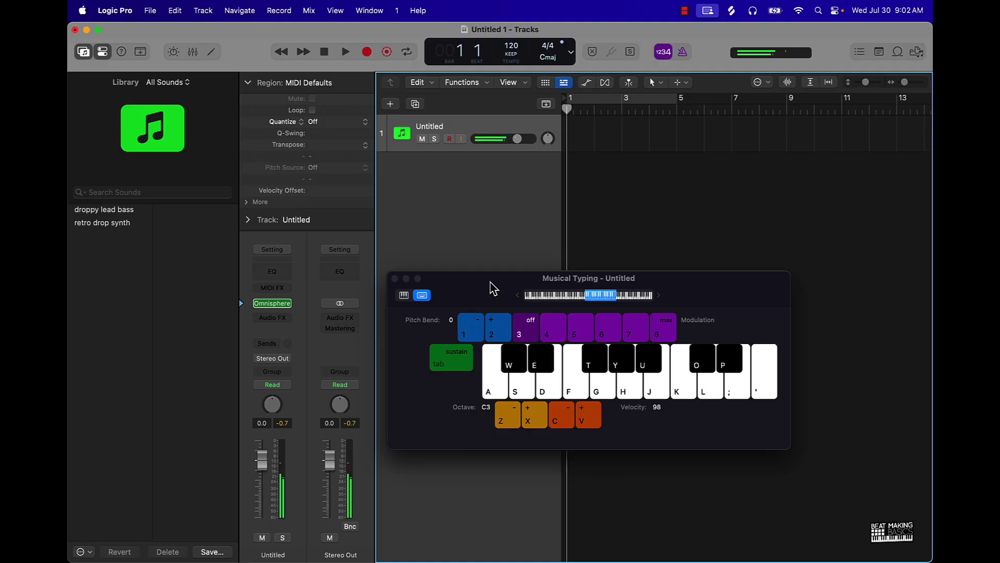
pyautogui.press('d')
pyautogui.press('e')
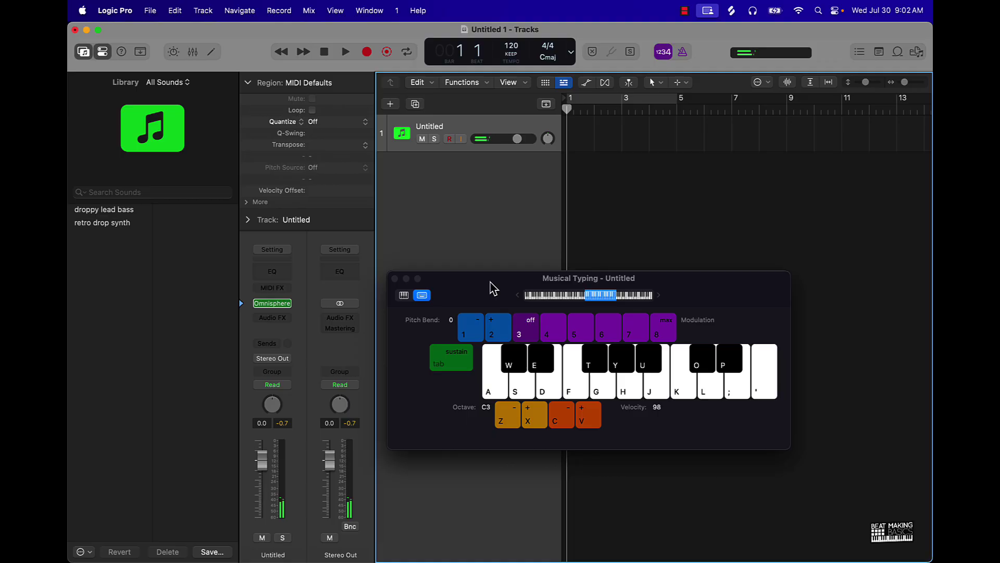
pyautogui.press('a')
pyautogui.press('s')
pyautogui.press('d')
pyautogui.press('f')
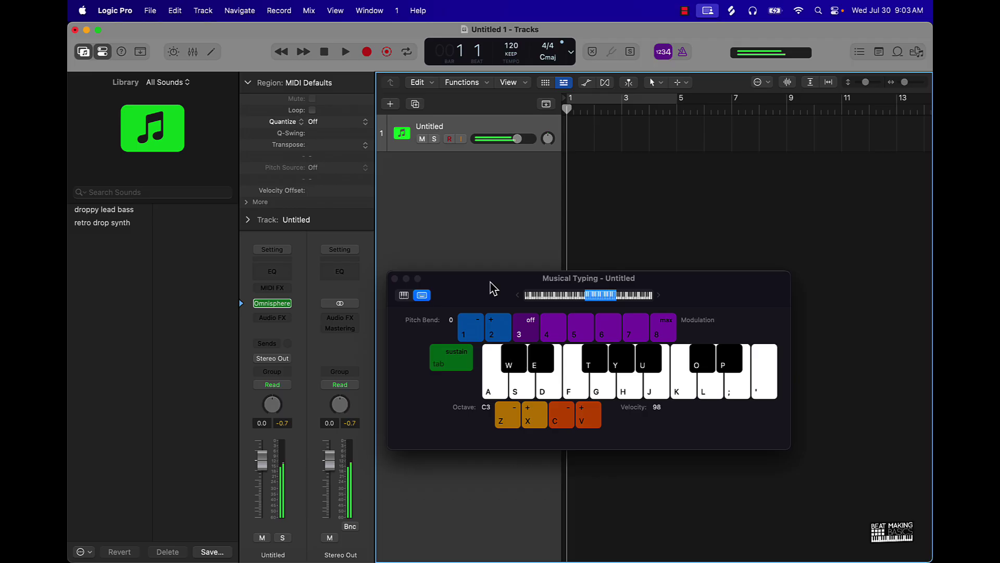
pyautogui.press('h')
pyautogui.press('y')
pyautogui.press('u')
pyautogui.press('k')
pyautogui.press('y')
pyautogui.press('e')
pyautogui.press('a')
pyautogui.press('s')
pyautogui.press('s')
pyautogui.press('e')
pyautogui.press('y')
# Start recording on the Omnisphere track and play the melody's first two bars
pyautogui.press('r')
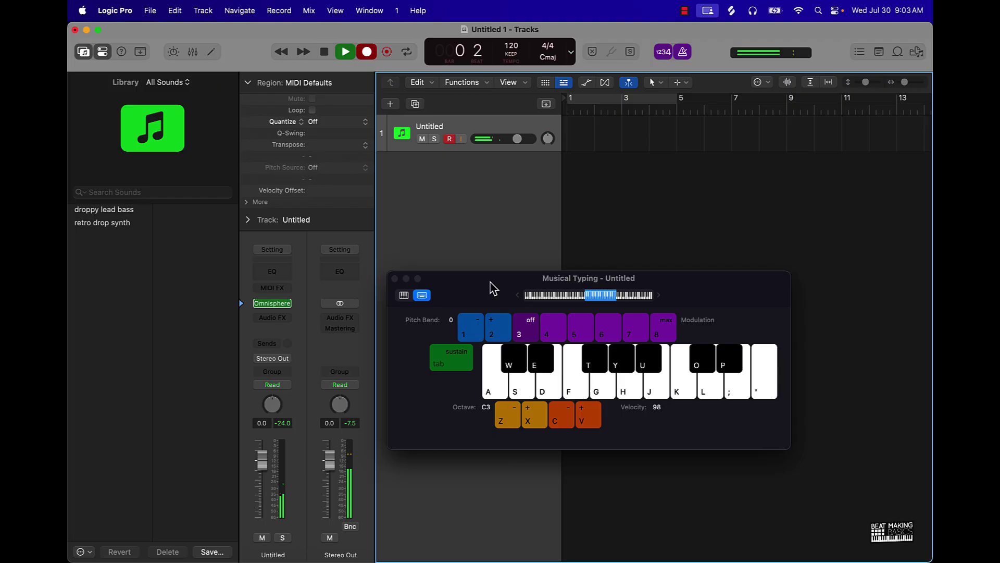
pyautogui.press('a')
pyautogui.press('k')
pyautogui.press('f')
pyautogui.press('y')
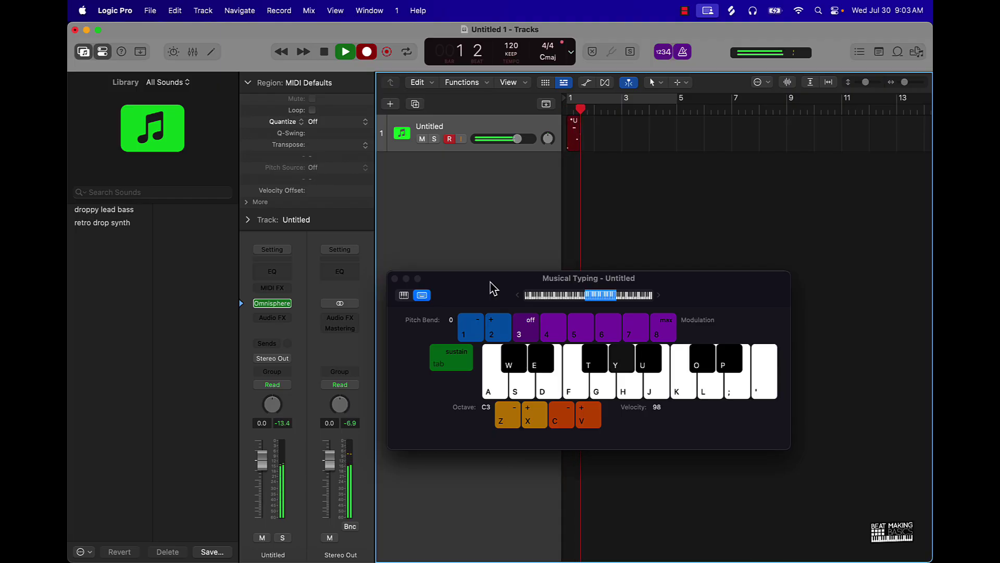
pyautogui.press('u')
pyautogui.press('e')
pyautogui.press('f')
pyautogui.press('g')
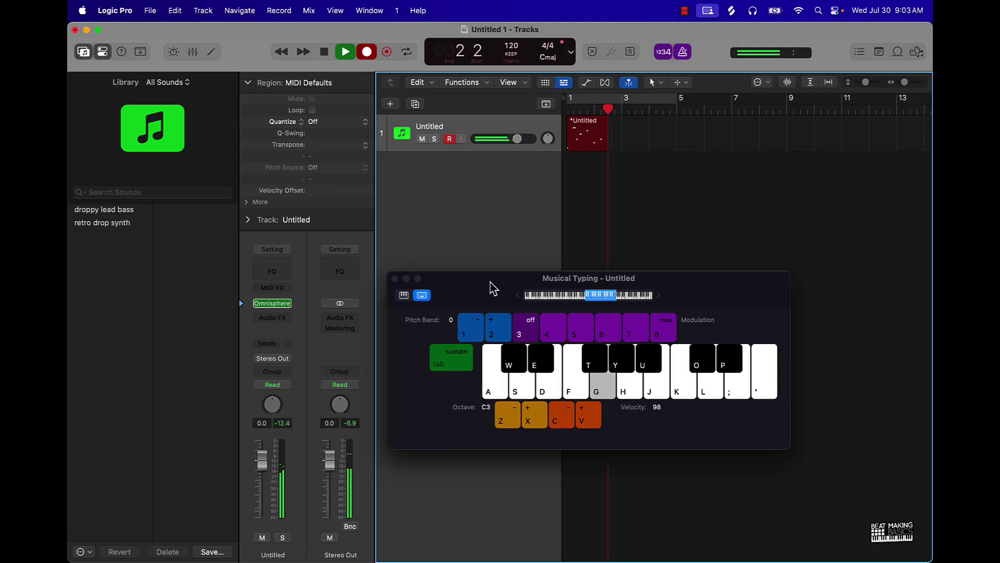
# Play bars 3 and 4, stop recording, and close the Musical Typing keyboard
pyautogui.press('k')
pyautogui.press('f')
pyautogui.press('g')
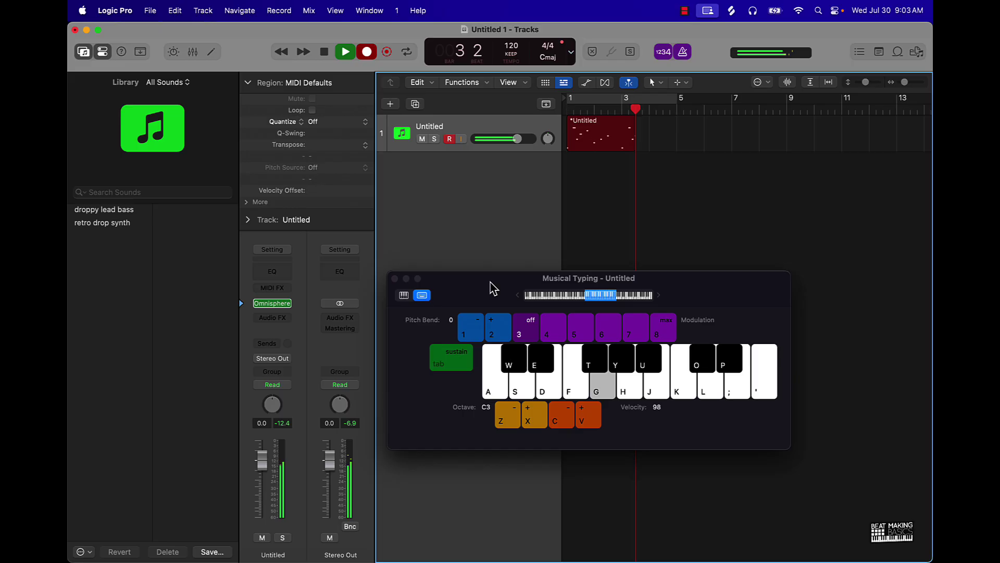
pyautogui.press('y')
pyautogui.press('g')
pyautogui.press('f')
pyautogui.press('e')
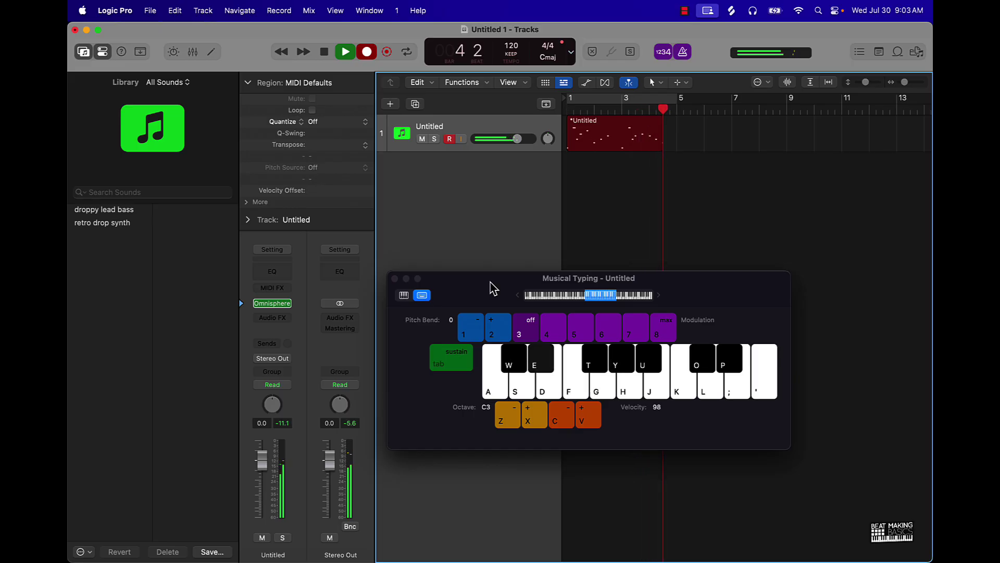
pyautogui.press('space')
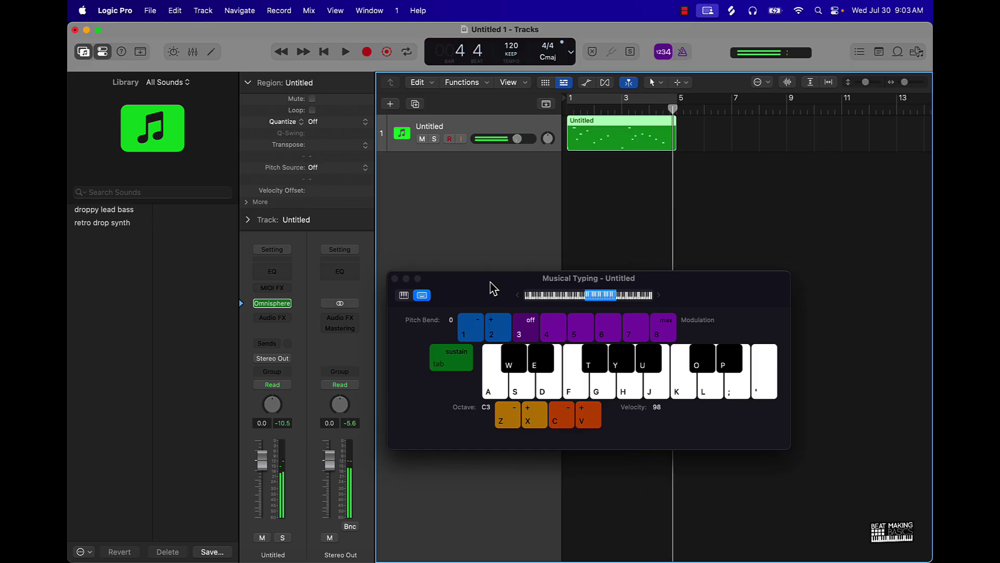
pyautogui.click(394, 278)
pyautogui.click(611, 242)
# Quantize all 16 melody notes to 1/8 Swing A and loop-play bars 1–5
pyautogui.doubleClick(610, 161)
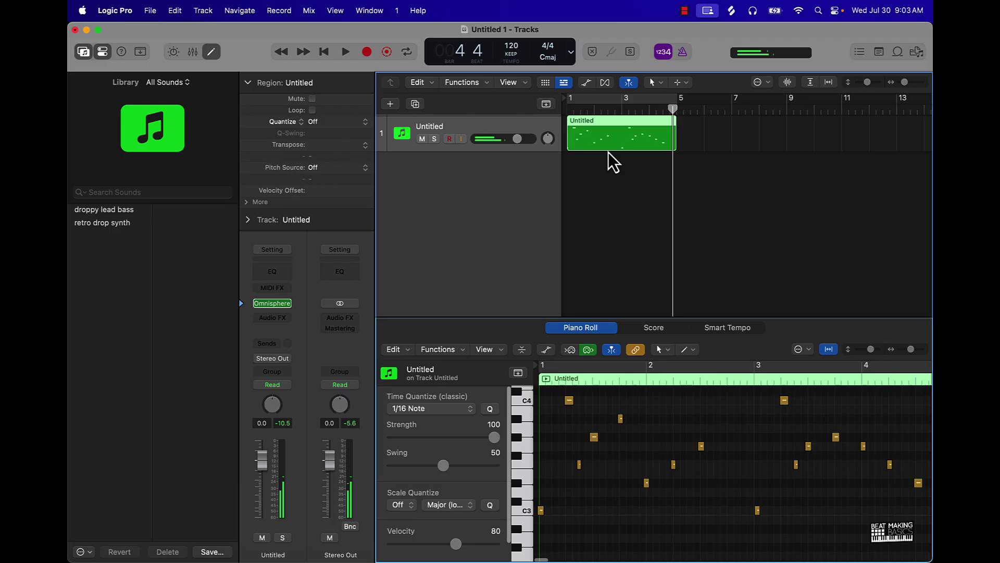
pyautogui.press('super+a')
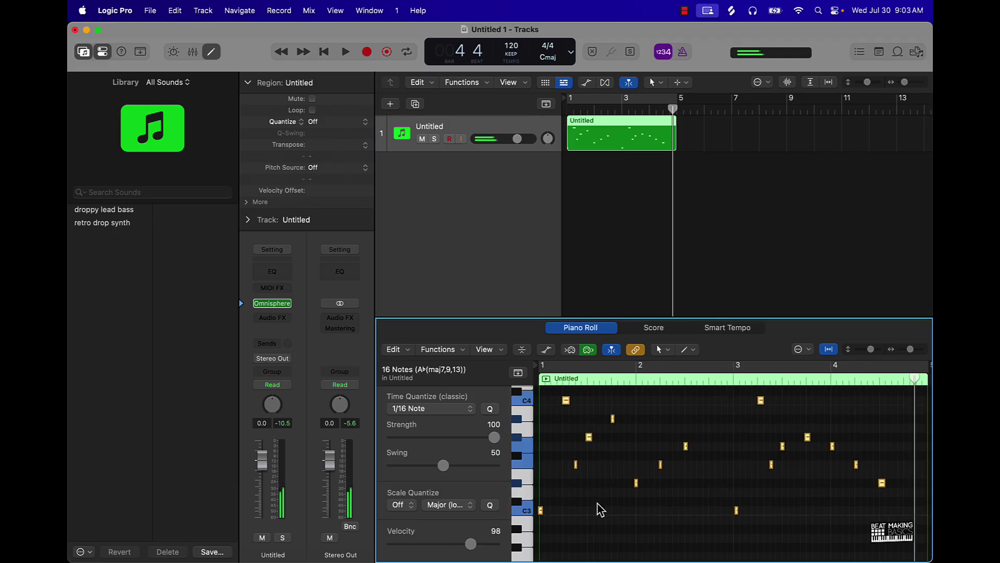
pyautogui.click(465, 409)
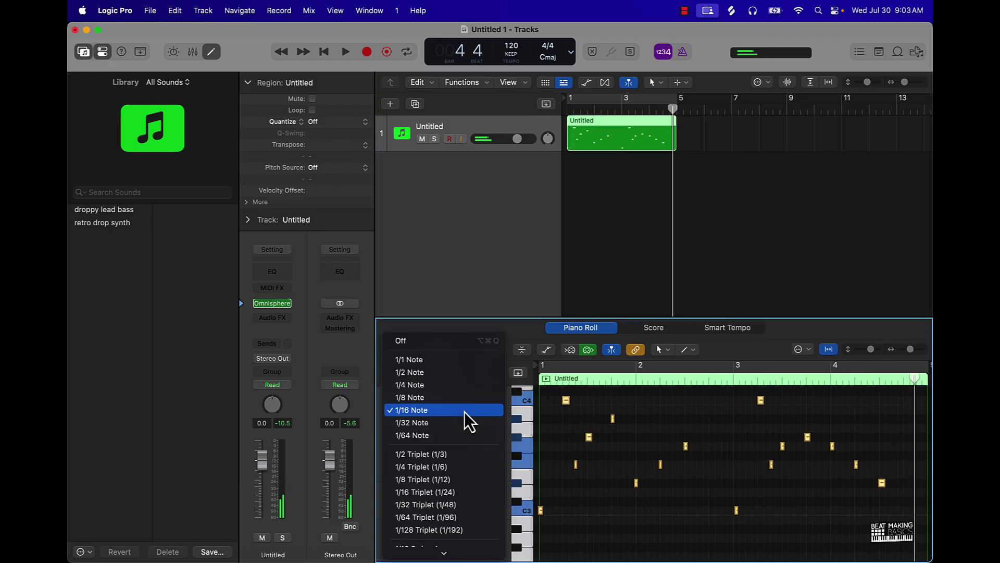
pyautogui.scroll(-5, 447, 472)
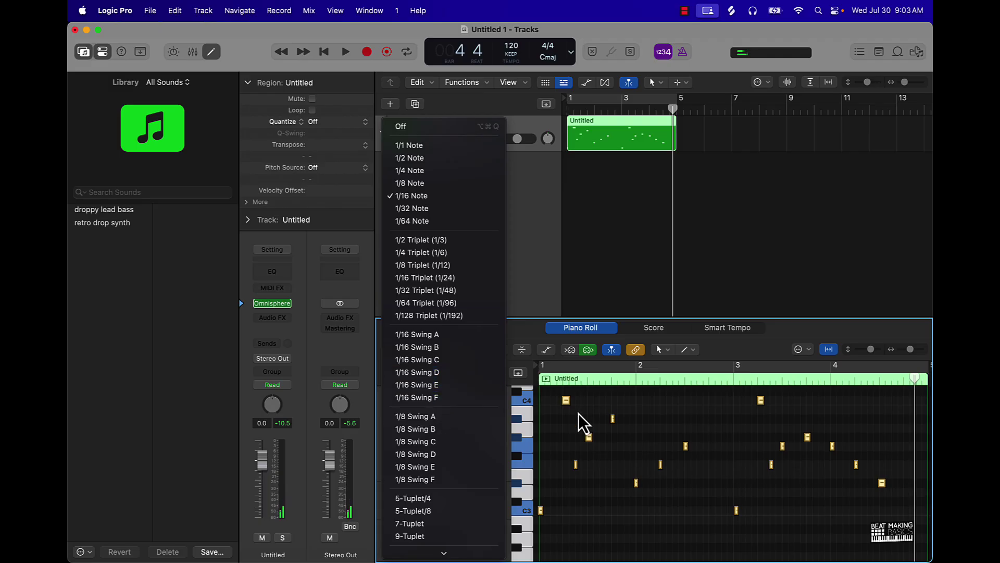
pyautogui.click(432, 417)
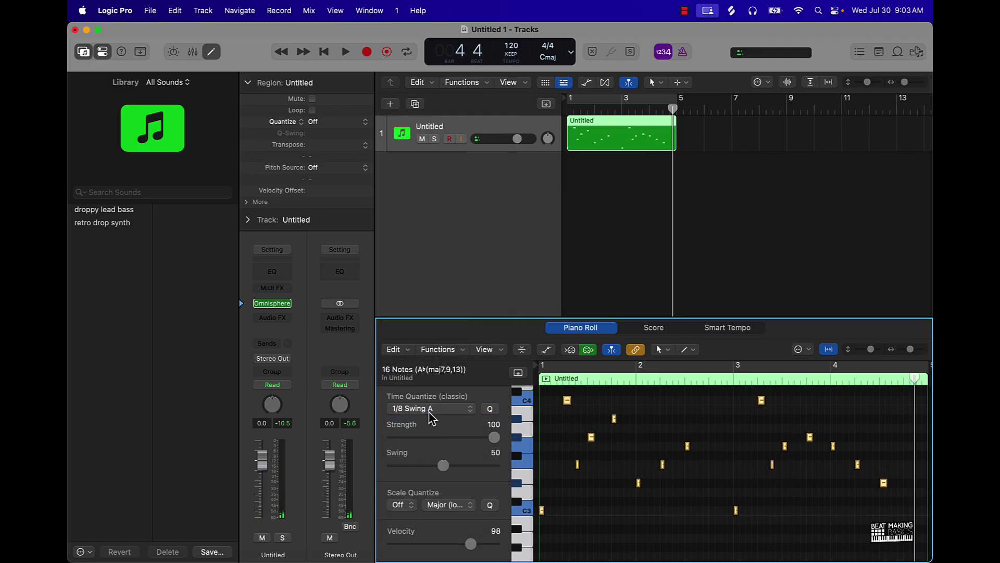
pyautogui.click(608, 98)
pyautogui.press('space')
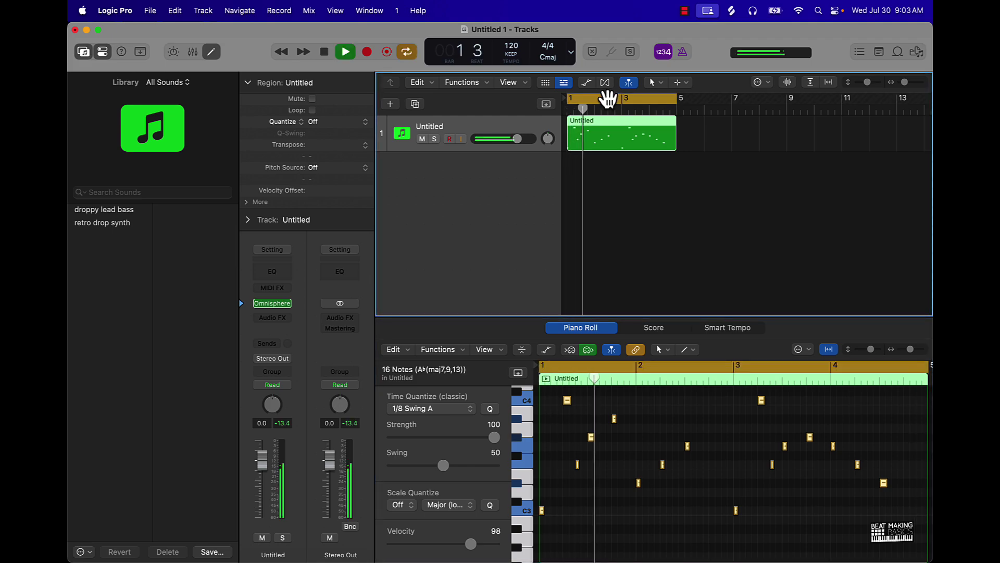
pyautogui.press('space')
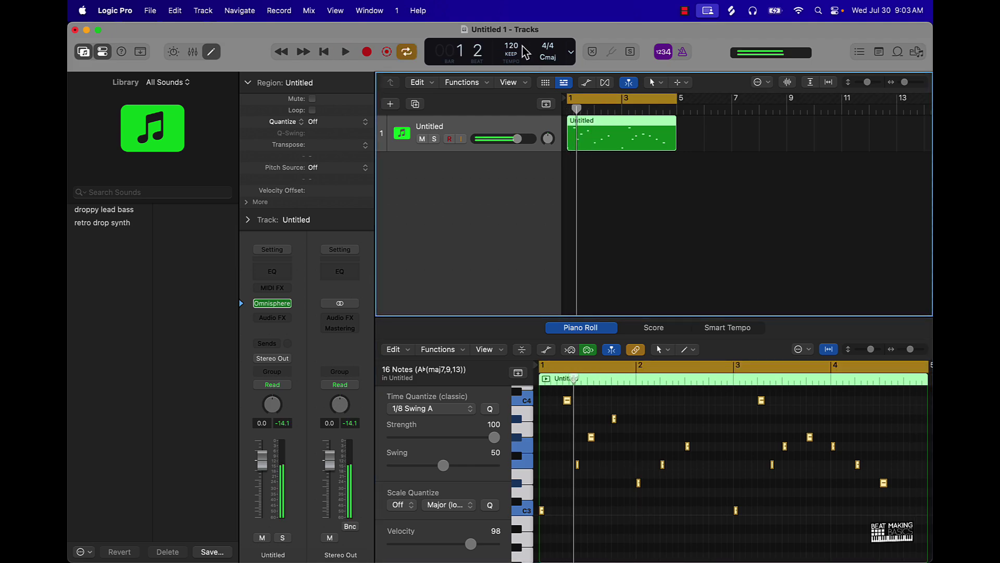
# Lower a low bar-1 note by two semitones and the next note by one, then audition
pyautogui.click(599, 476)
pyautogui.click(578, 465)
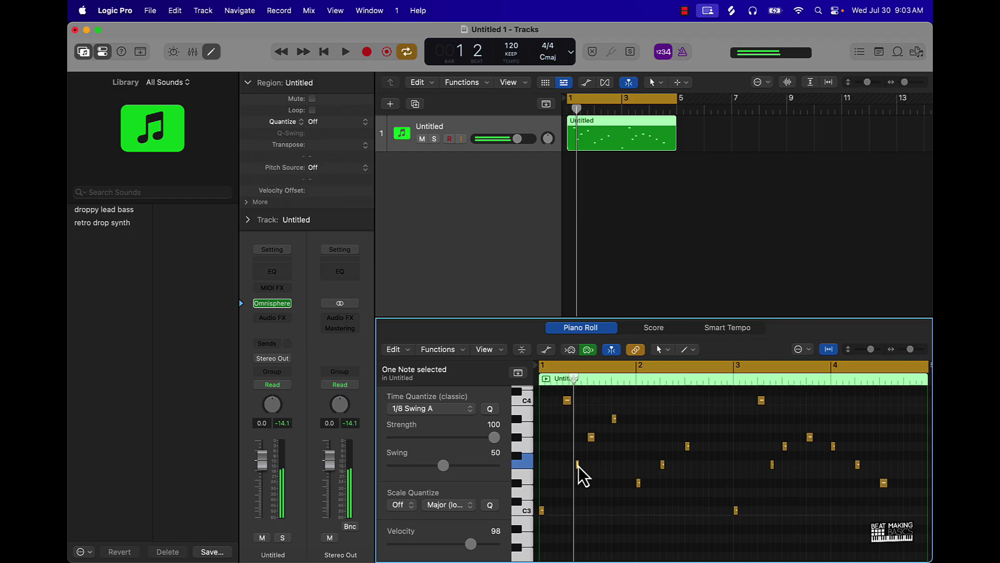
pyautogui.hotkey('alt', 'Down')
pyautogui.hotkey('alt', 'Down')
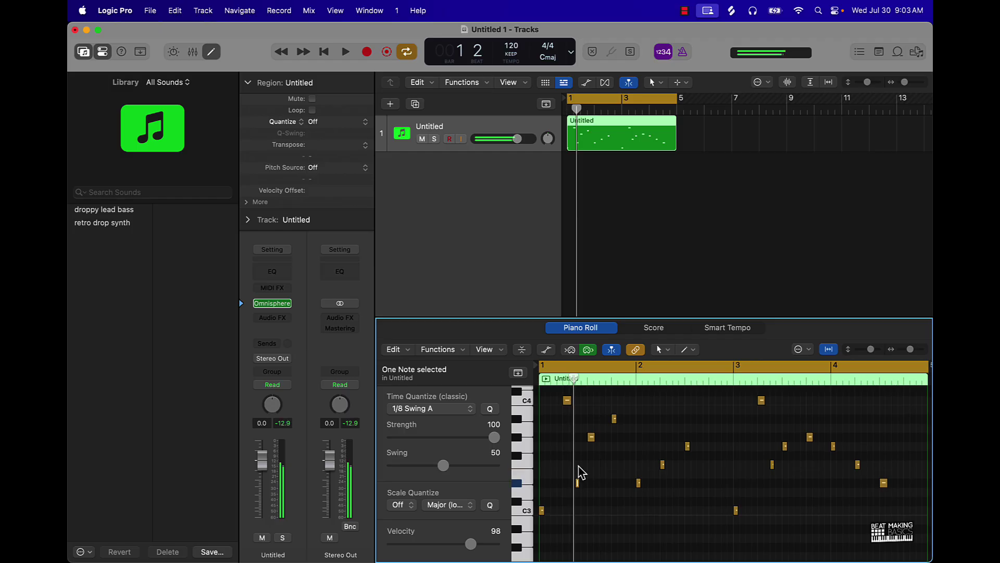
pyautogui.click(591, 436)
pyautogui.hotkey('alt', 'Down')
pyautogui.press('space')
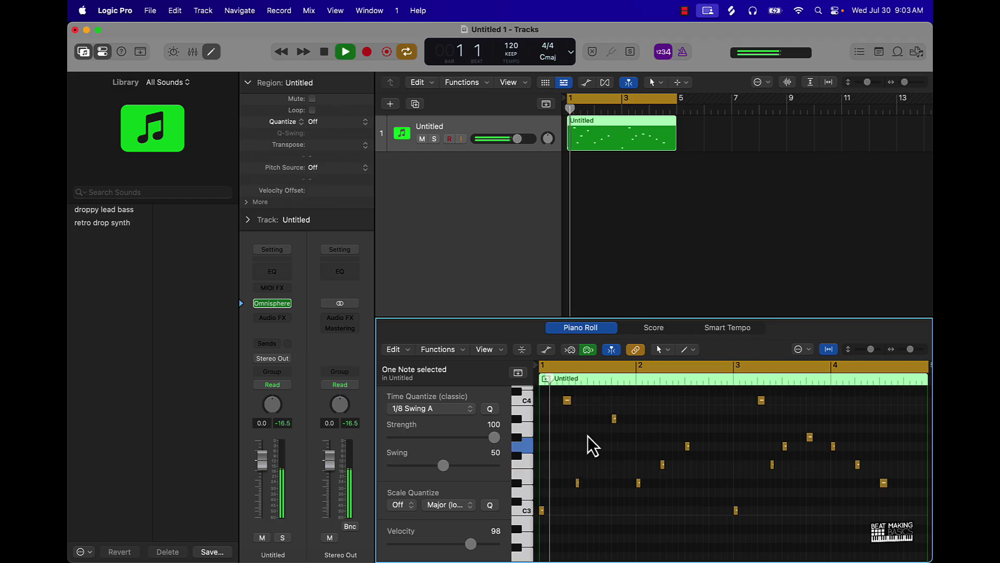
pyautogui.press('space')
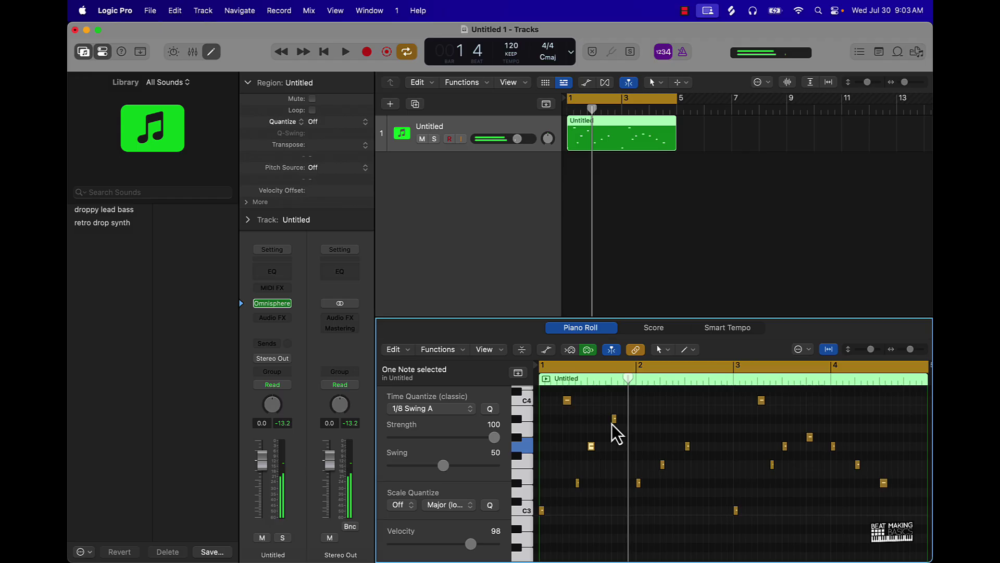
# Lower the higher note late in bar 1 by two semitones and replay the melody
pyautogui.click(614, 420)
pyautogui.hotkey('alt', 'Down')
pyautogui.hotkey('alt', 'Down')
pyautogui.press('space')
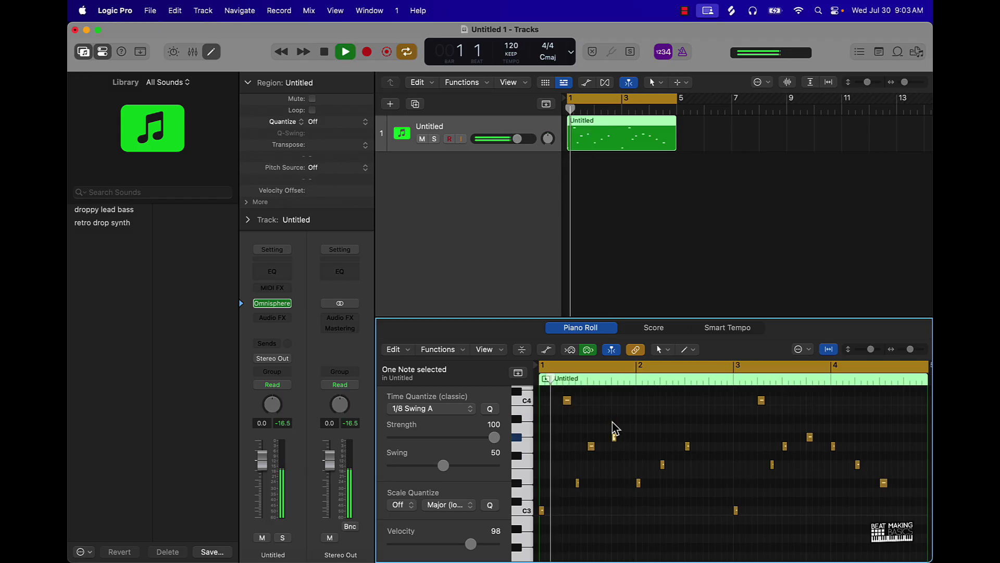
pyautogui.click(647, 424)
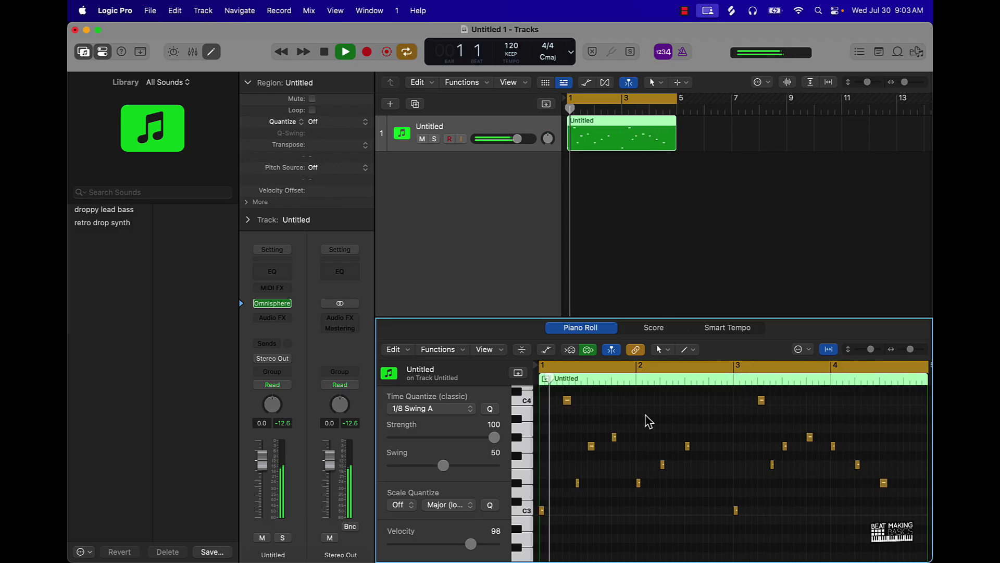
pyautogui.press('XF86AudioLowerVolume')
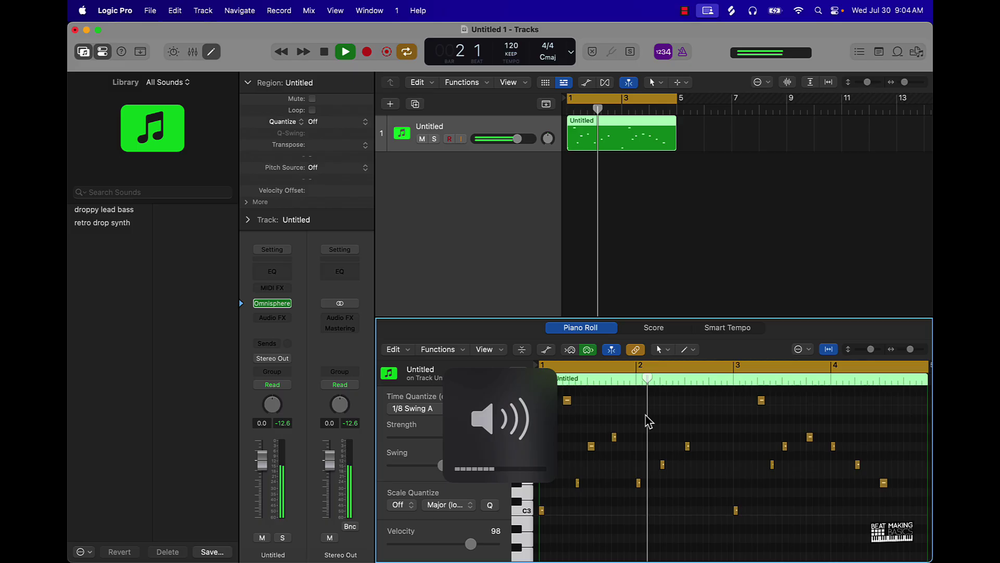
# Repeat the melody region with Cmd-R and extend the cycle range over the copy
pyautogui.click(755, 212)
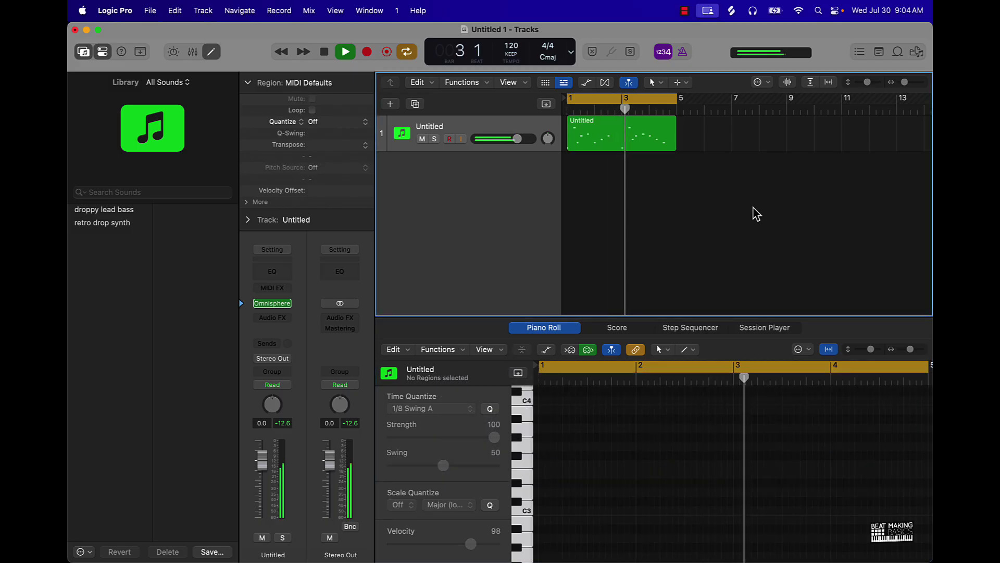
pyautogui.press('space')
pyautogui.click(604, 141)
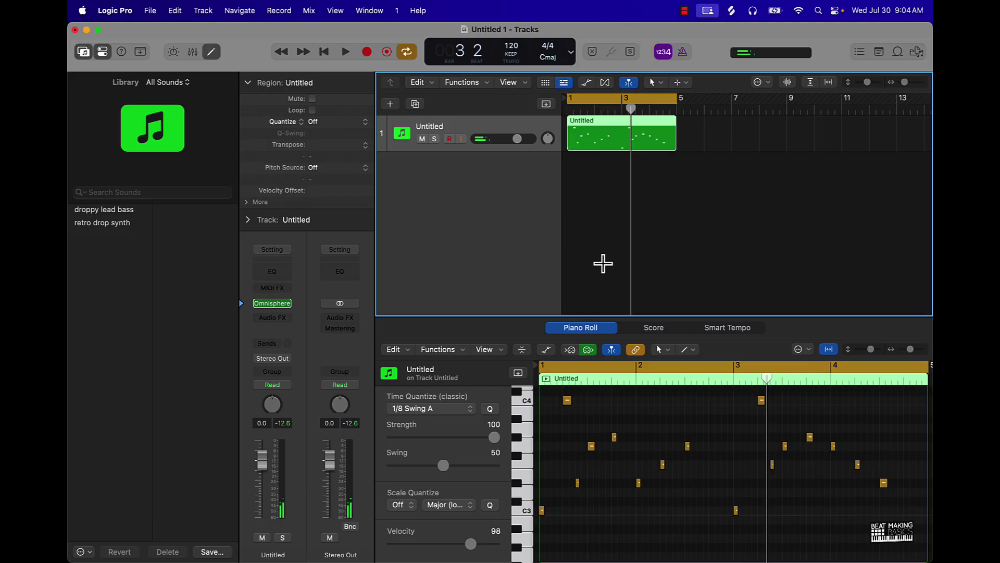
pyautogui.press('super+r')
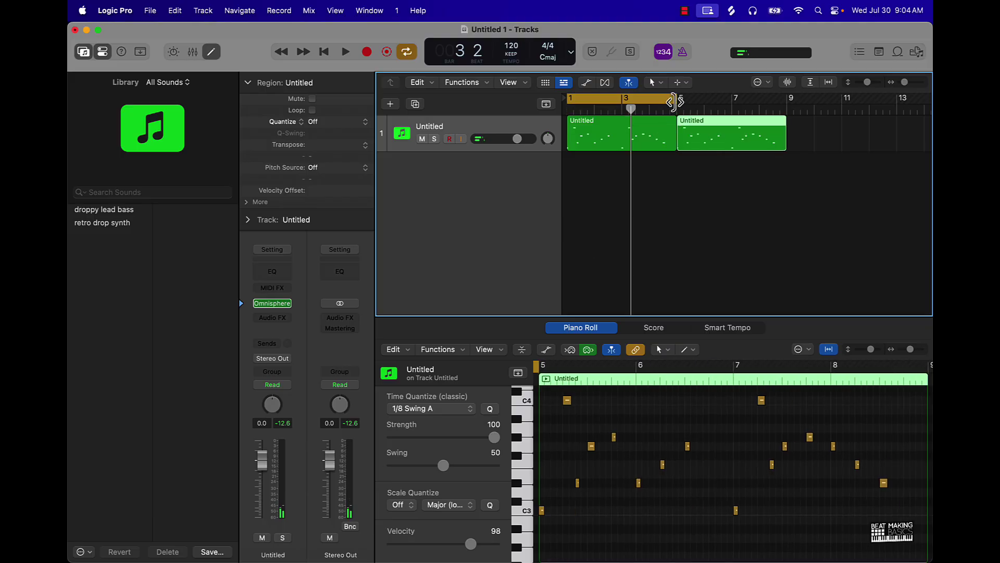
pyautogui.moveTo(679, 101); pyautogui.dragTo(787, 103)
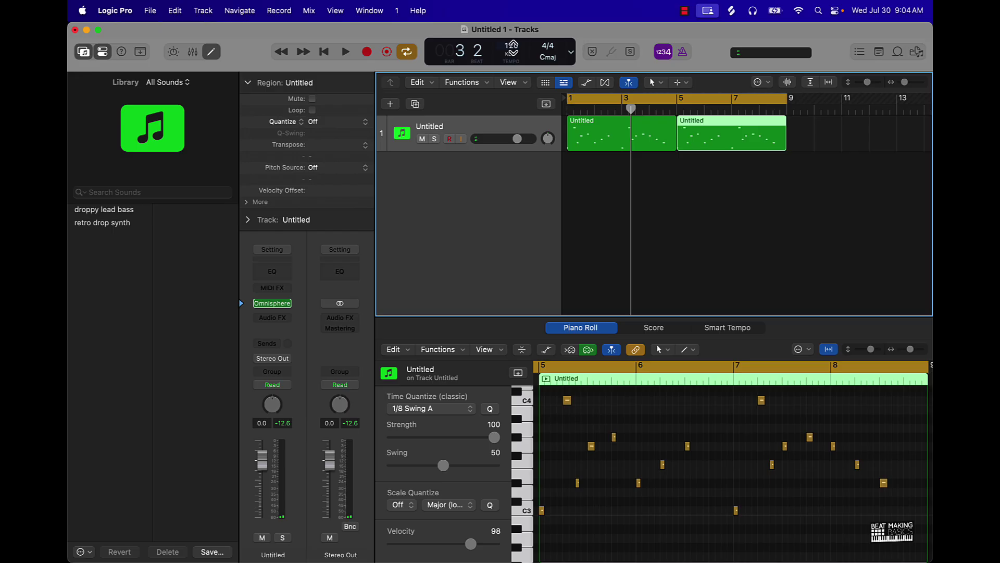
# Raise the tempo to 150 BPM and join both regions into one eight-bar region
pyautogui.moveTo(513, 50); pyautogui.dragTo(513, 42)
pyautogui.press('space')
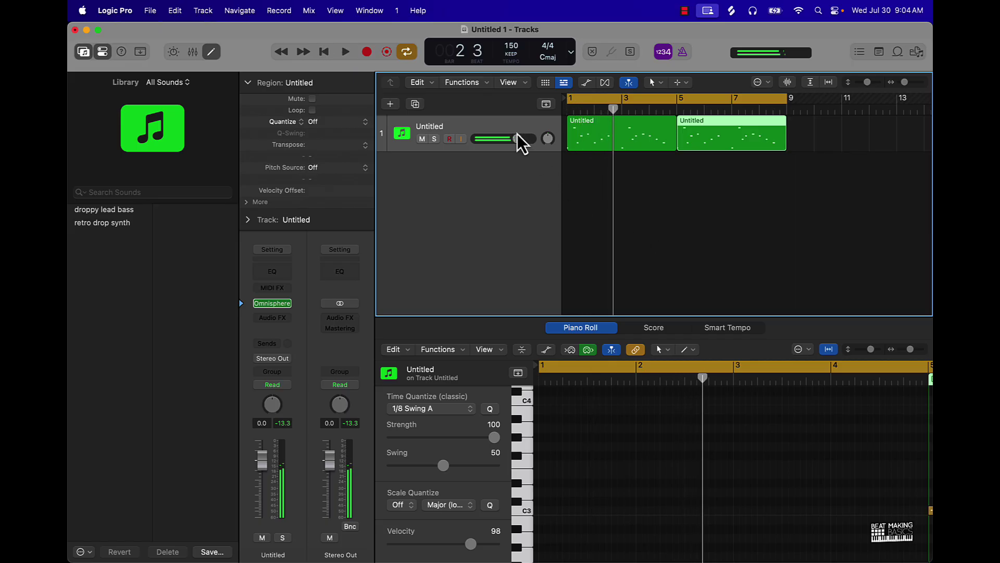
pyautogui.press('super+a')
pyautogui.press('super+j')
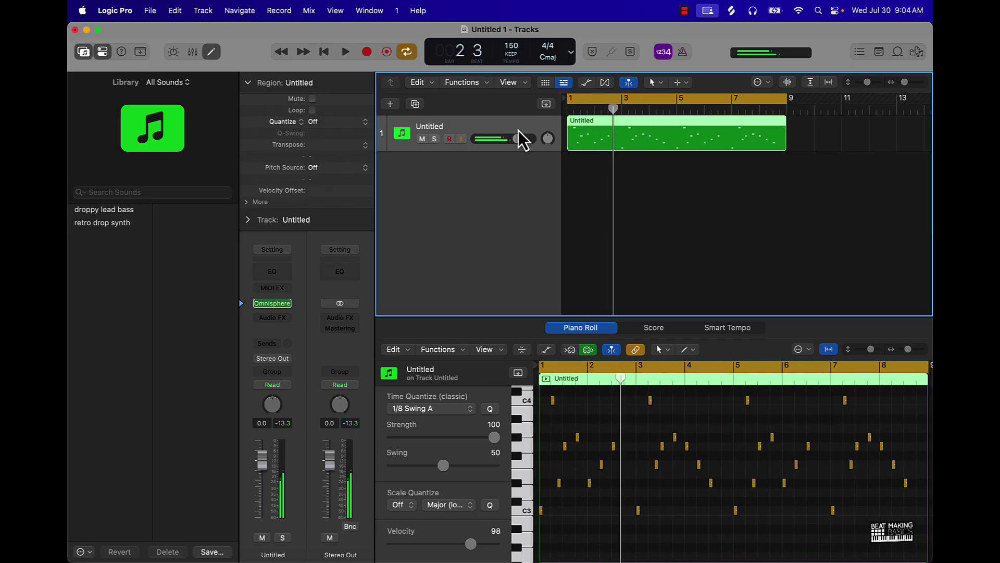
pyautogui.click(611, 199)
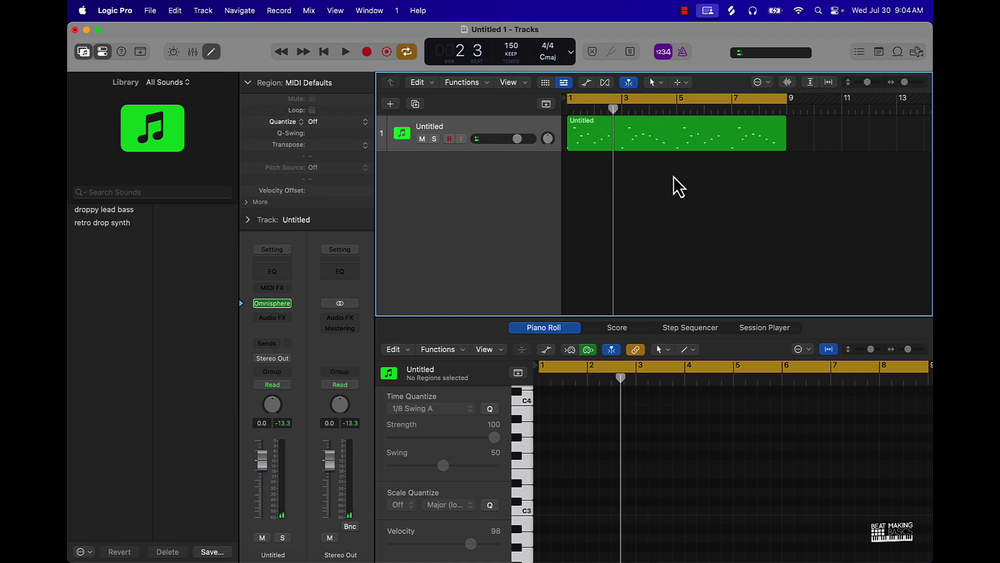
pyautogui.click(526, 125)
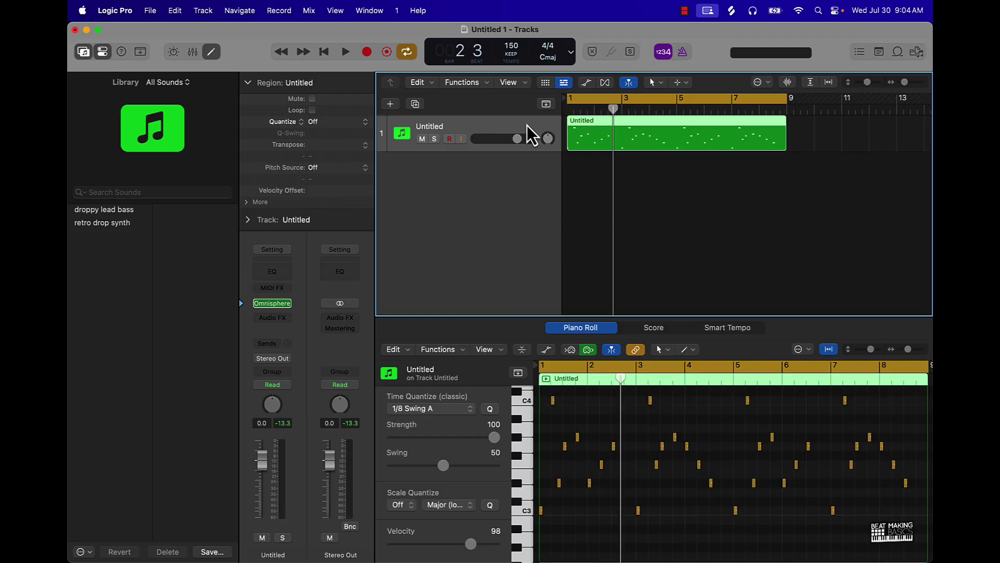
# Duplicate the track and copy the eight-bar melody region onto track 2
pyautogui.press('super+d')
pyautogui.moveTo(618, 141); pyautogui.dragTo(615, 175)
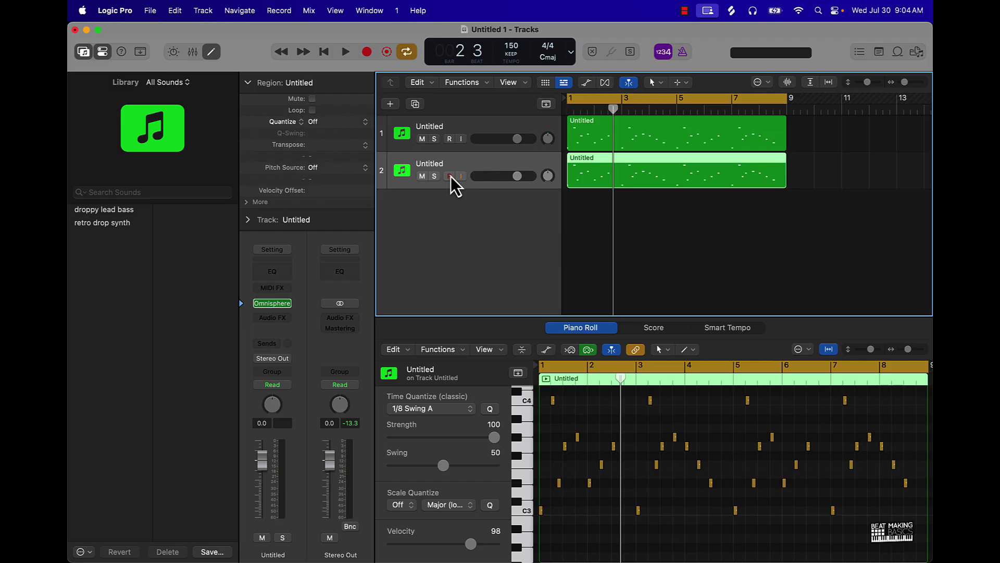
pyautogui.click(274, 305)
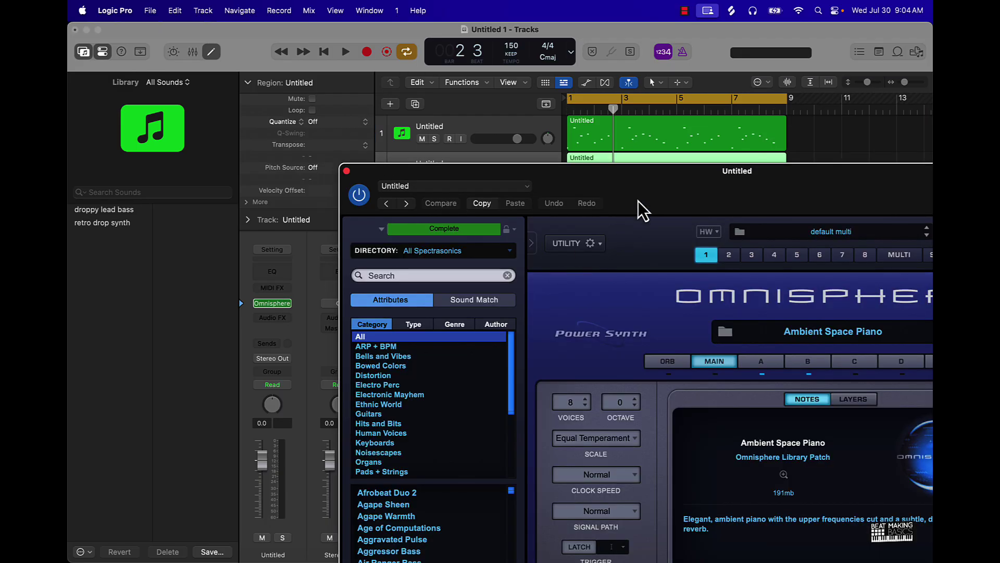
pyautogui.moveTo(639, 201); pyautogui.dragTo(569, 113)
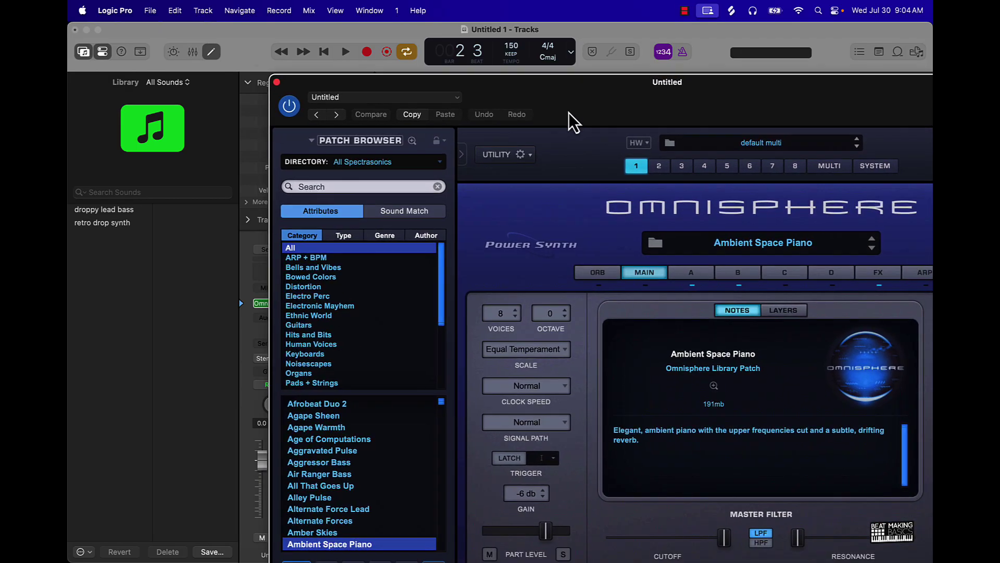
# Audition Omnisphere patches from ARP Phase 90 Solina through Breathy Harmonicclouds on track 2
pyautogui.scroll(-5, 383, 503)
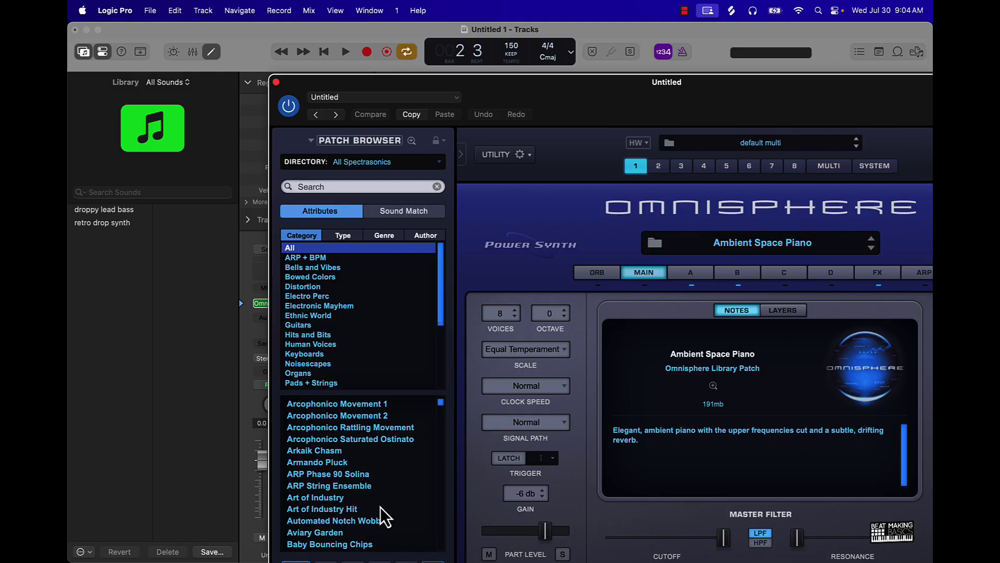
pyautogui.click(359, 476)
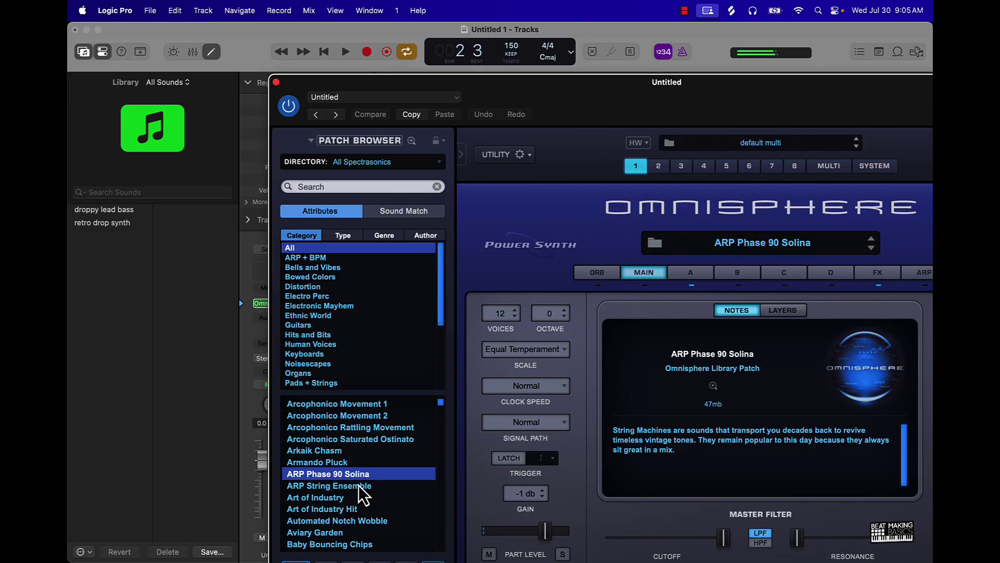
pyautogui.click(359, 485)
pyautogui.click(345, 498)
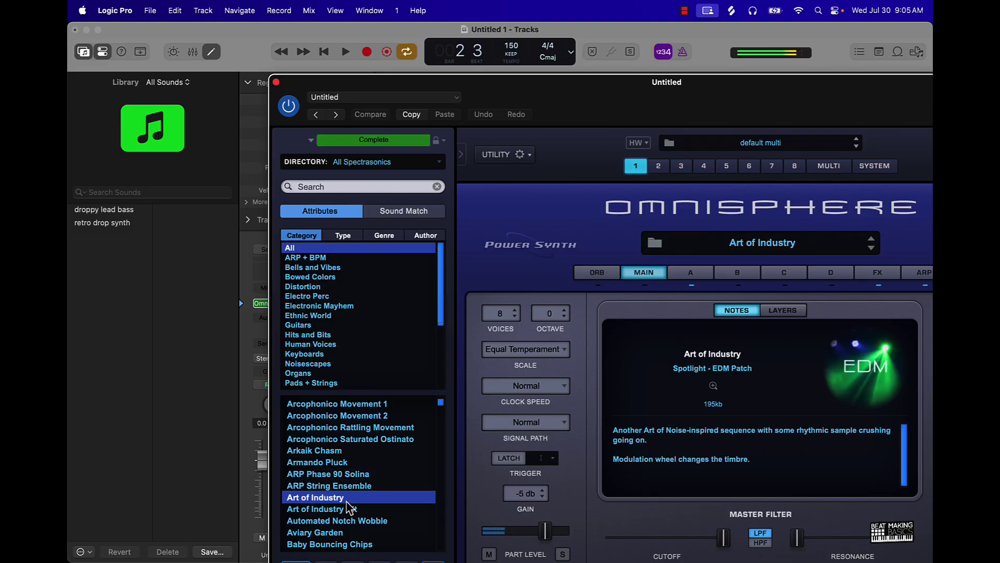
pyautogui.click(343, 509)
pyautogui.scroll(-5, 344, 511)
pyautogui.click(344, 509)
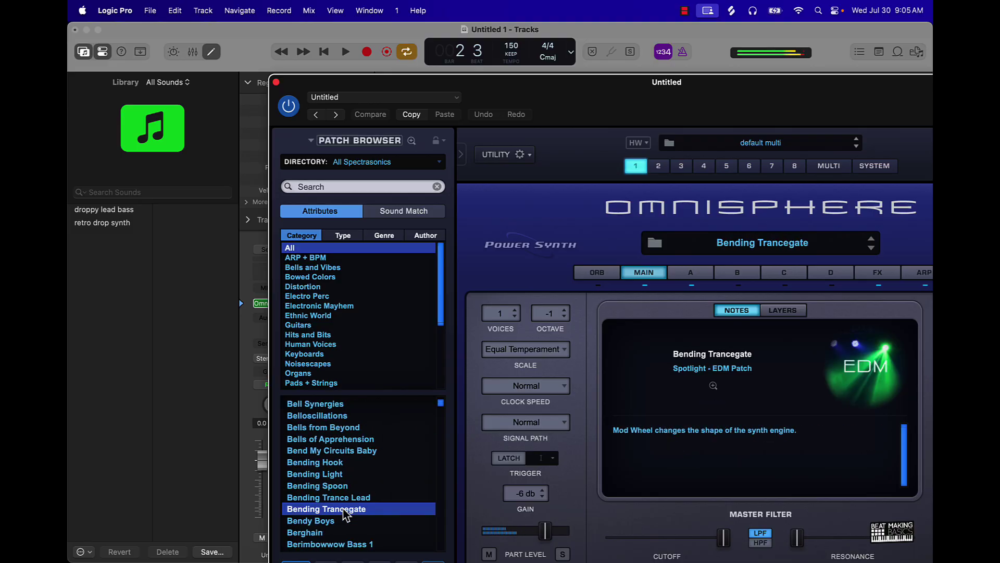
pyautogui.scroll(-3, 344, 511)
pyautogui.click(344, 509)
pyautogui.scroll(-5, 344, 512)
pyautogui.click(344, 509)
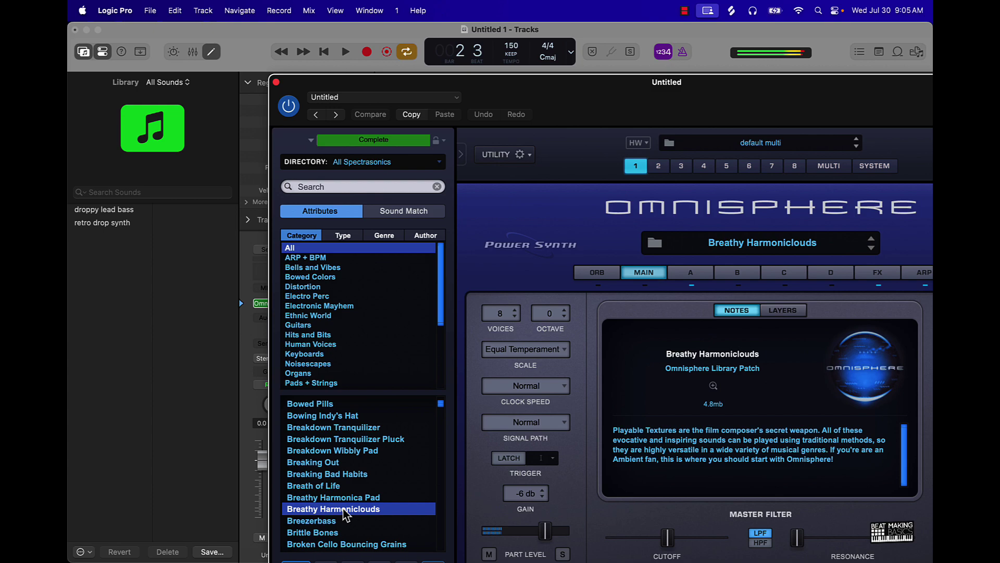
# Load the Chilling JP-8000 Gated Pad patch on track 2 and play it back
pyautogui.scroll(-4, 343, 512)
pyautogui.scroll(-2, 344, 511)
pyautogui.click(344, 510)
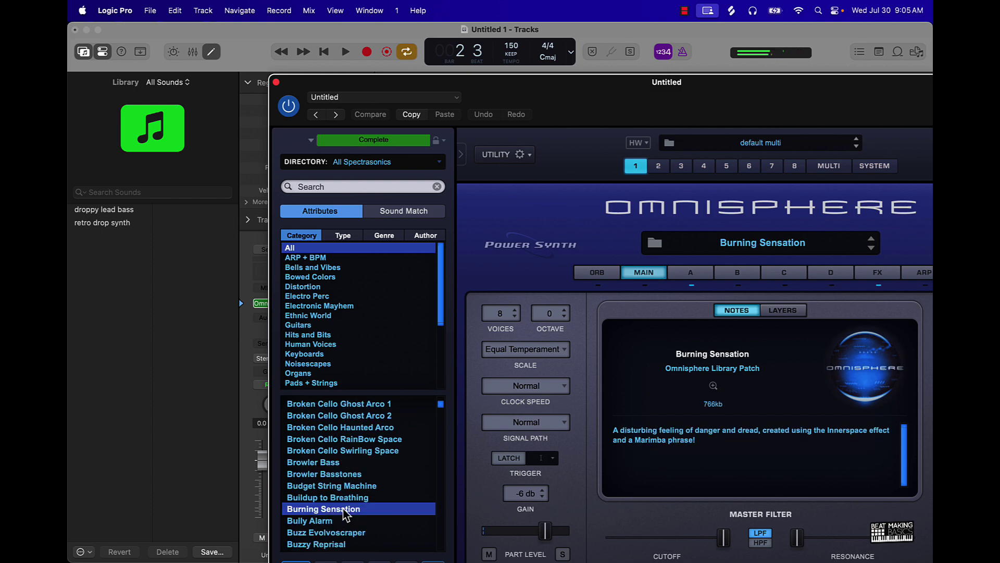
pyautogui.click(331, 471)
pyautogui.scroll(-5, 331, 470)
pyautogui.click(331, 473)
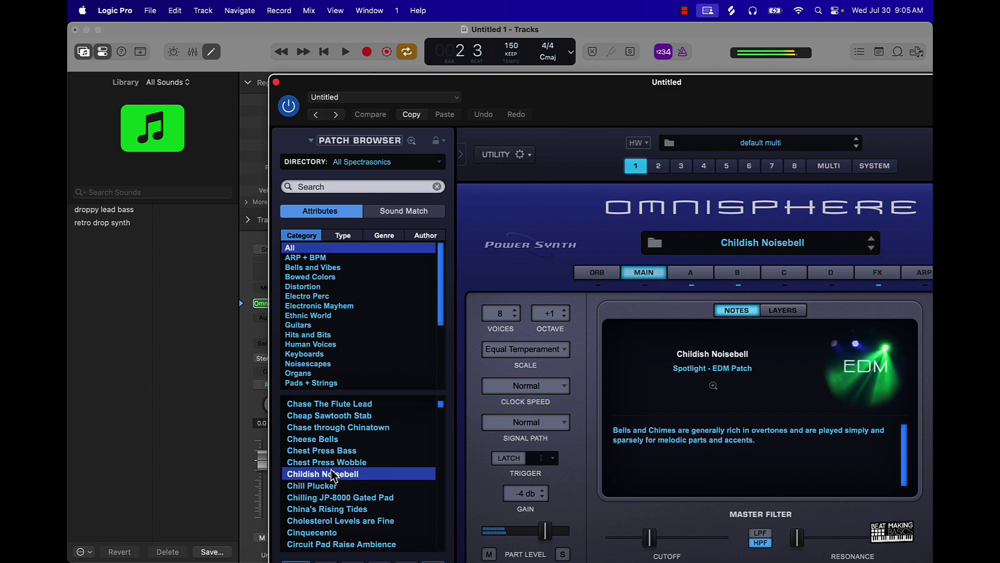
pyautogui.click(326, 488)
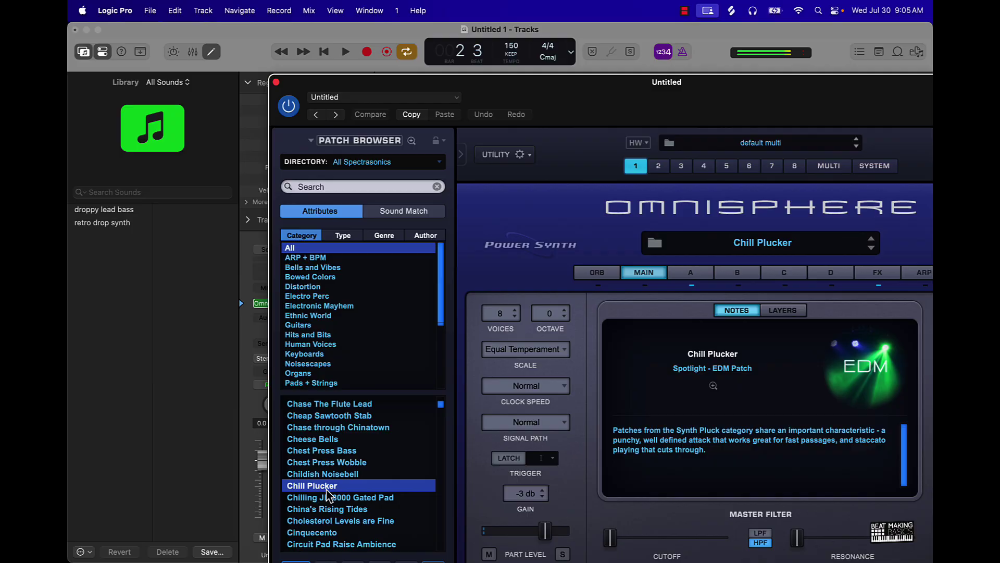
pyautogui.click(328, 497)
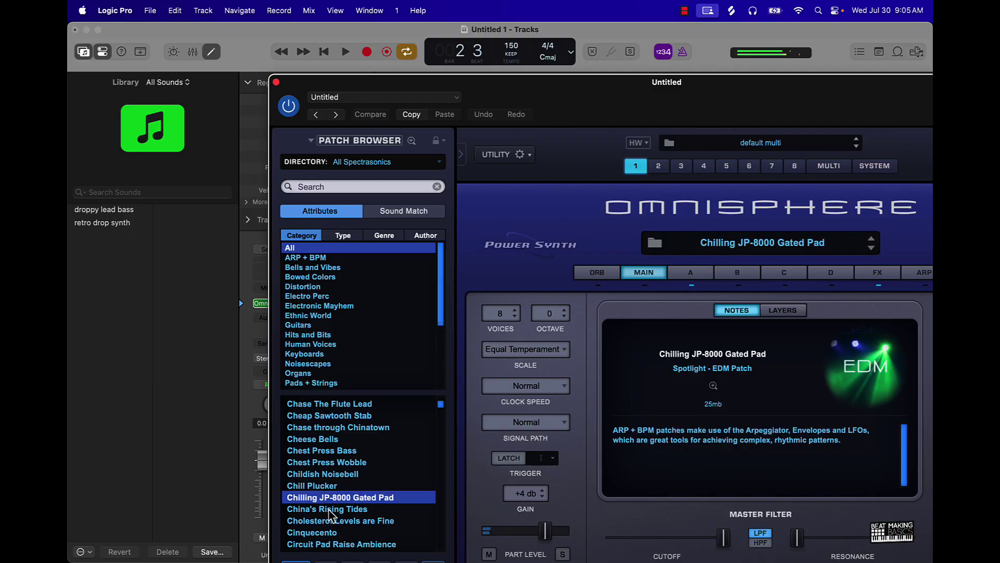
pyautogui.press('space')
pyautogui.click(276, 81)
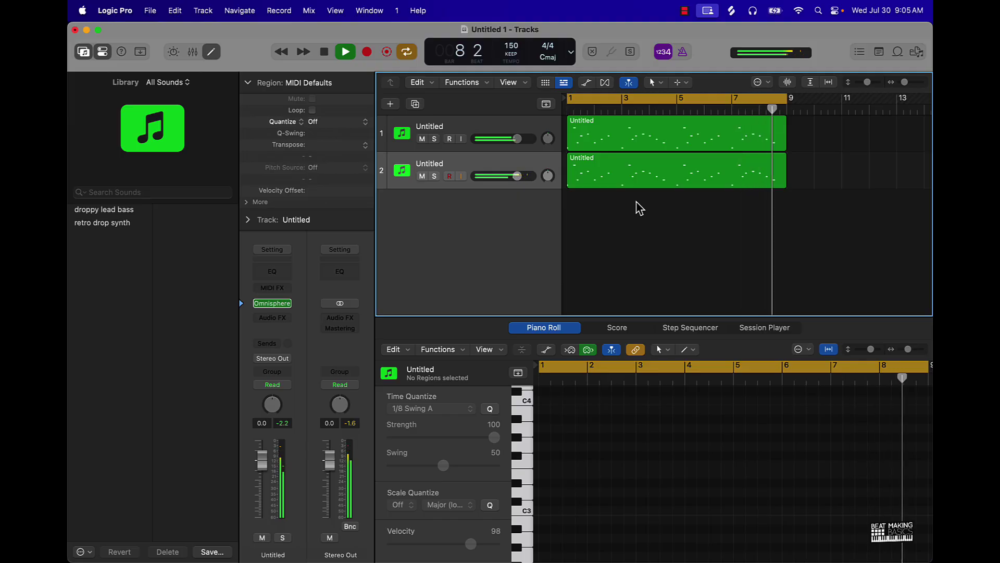
pyautogui.press('space')
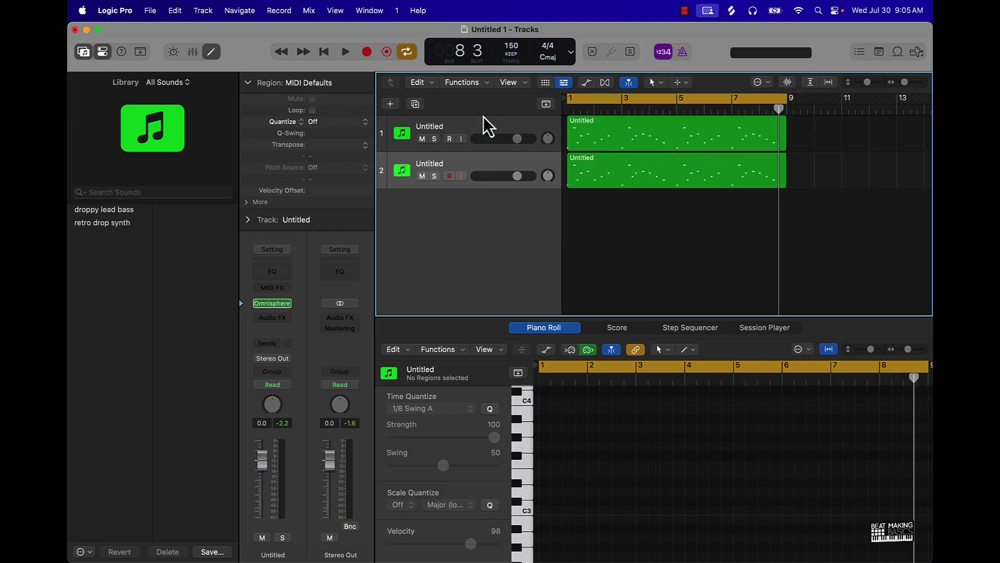
# Create a mono multi-sample Sampler track and load the 808 Mafia Kit onto it
pyautogui.click(391, 104)
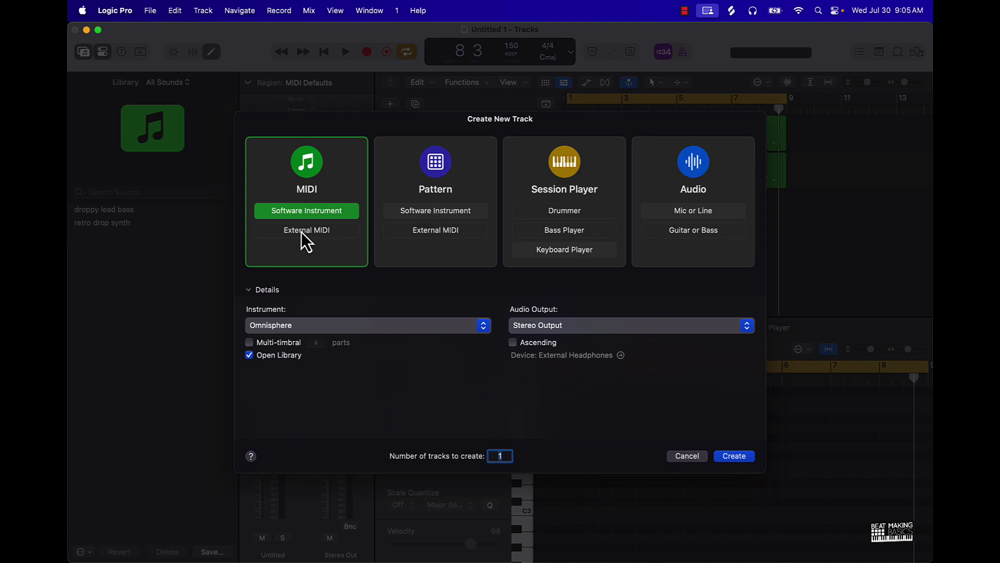
pyautogui.click(310, 324)
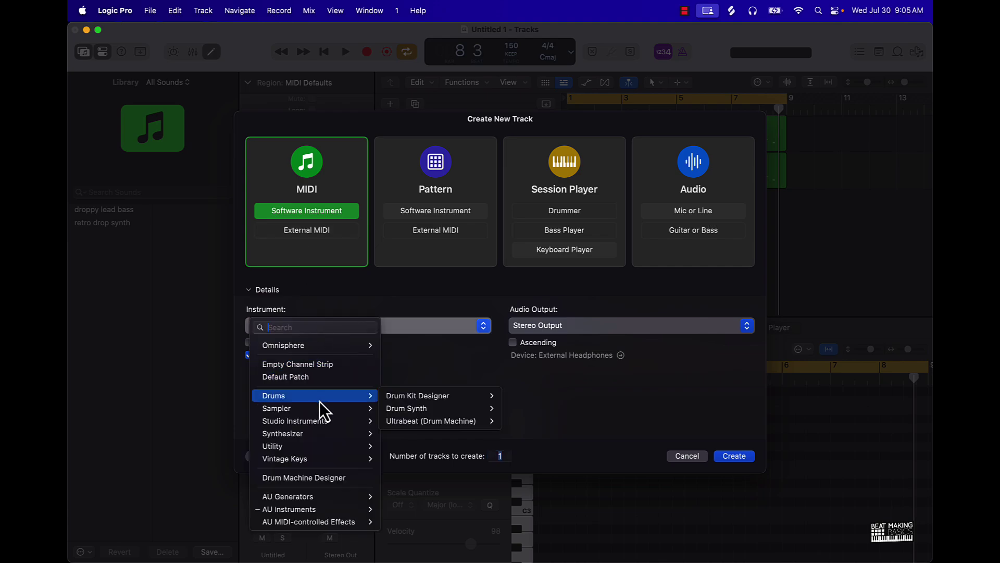
pyautogui.moveTo(321, 408)
pyautogui.moveTo(420, 435)
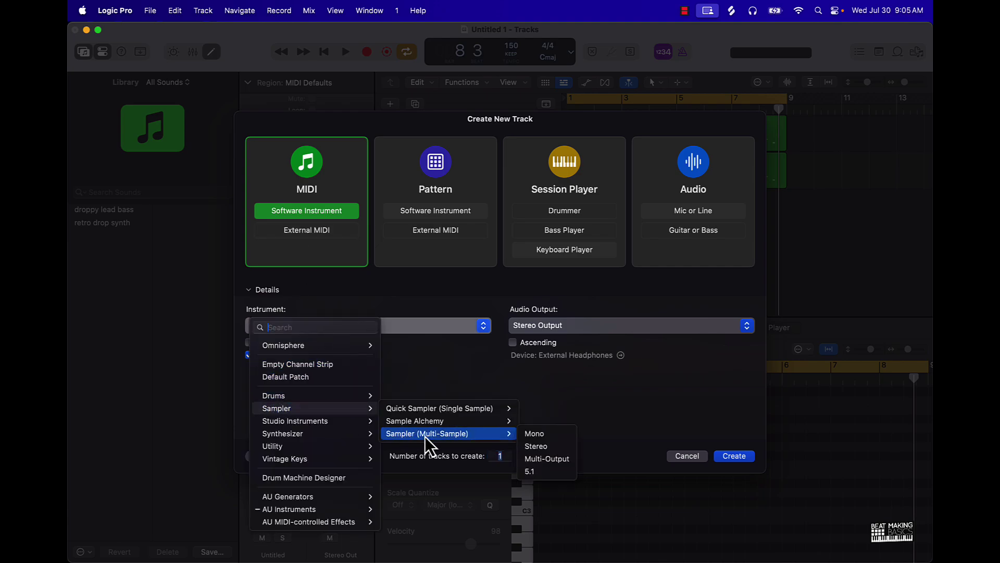
pyautogui.click(529, 433)
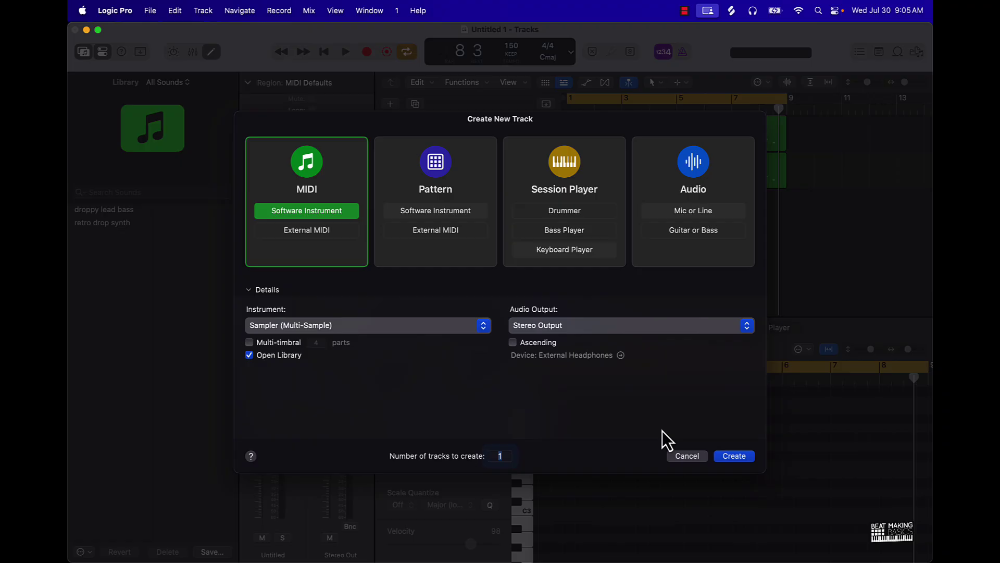
pyautogui.click(748, 459)
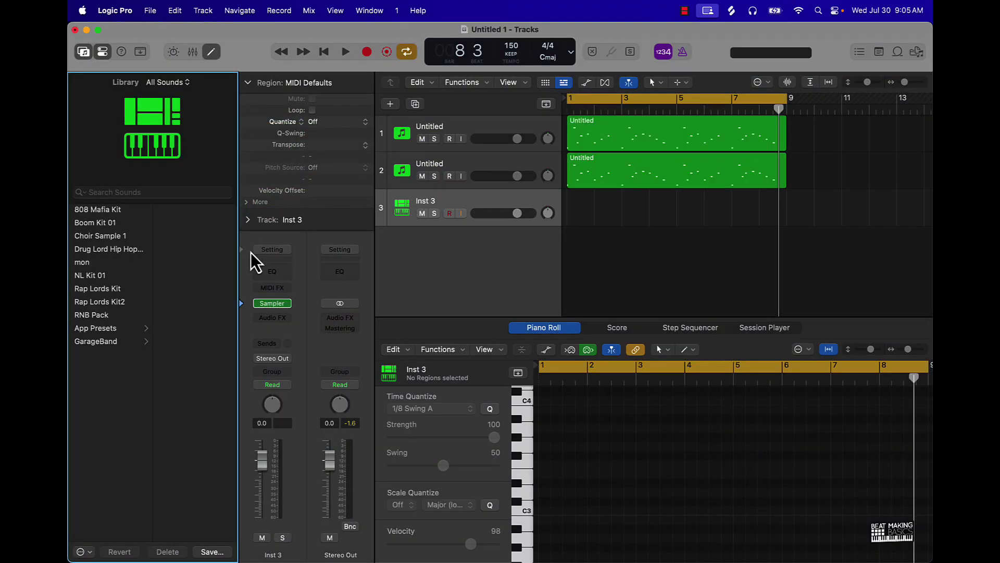
pyautogui.click(127, 213)
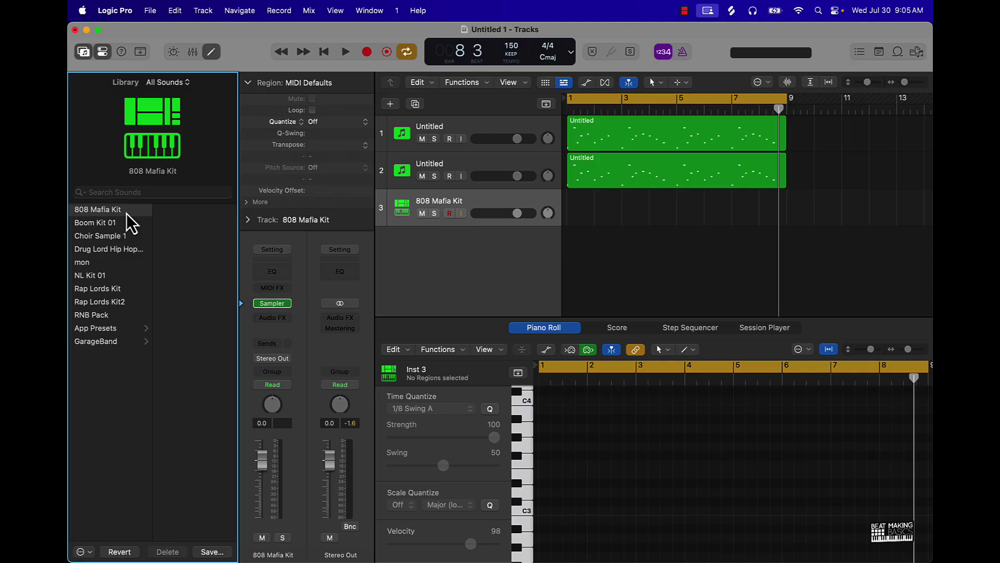
# Open the 808 Mafia Kit's Sampler editor and audition the samples mapped to C1 through E1
pyautogui.click(272, 305)
pyautogui.moveTo(668, 142); pyautogui.dragTo(524, 115)
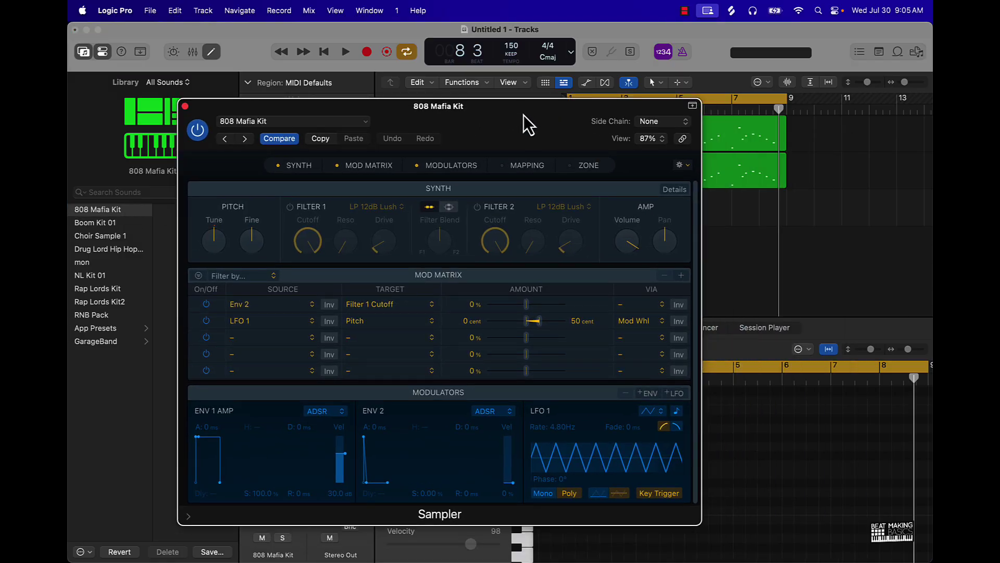
pyautogui.click(525, 165)
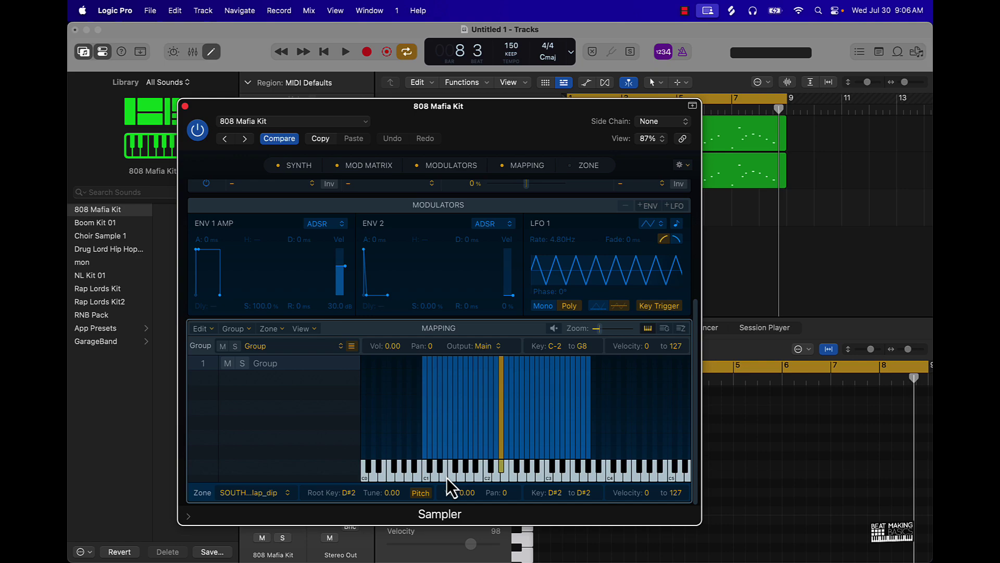
pyautogui.click(428, 475)
pyautogui.click(432, 469)
pyautogui.click(433, 478)
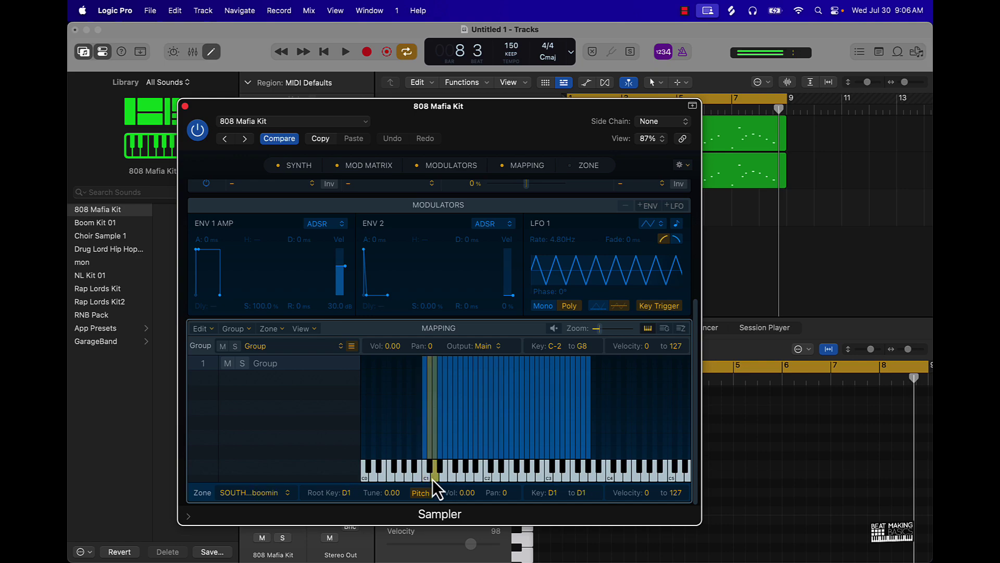
pyautogui.click(438, 472)
pyautogui.click(443, 475)
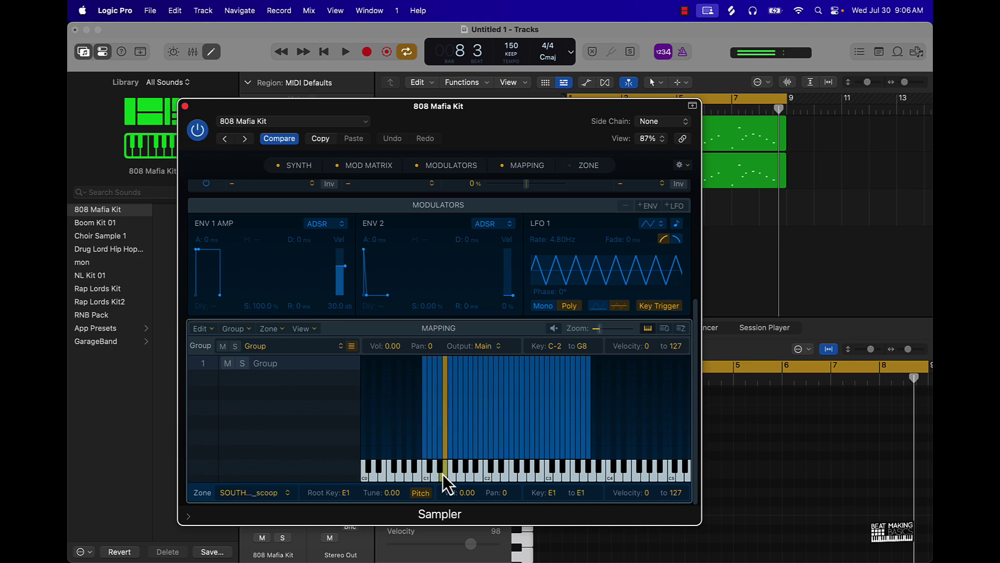
# Glance at the kit's preset options, then set the selected kick sample to One Shot in Zone
pyautogui.click(277, 125)
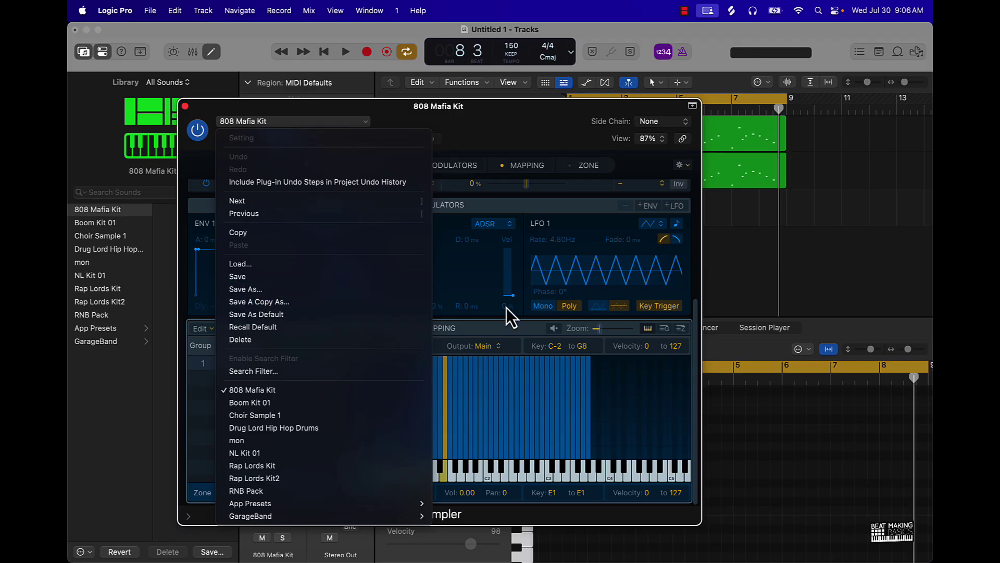
pyautogui.click(491, 124)
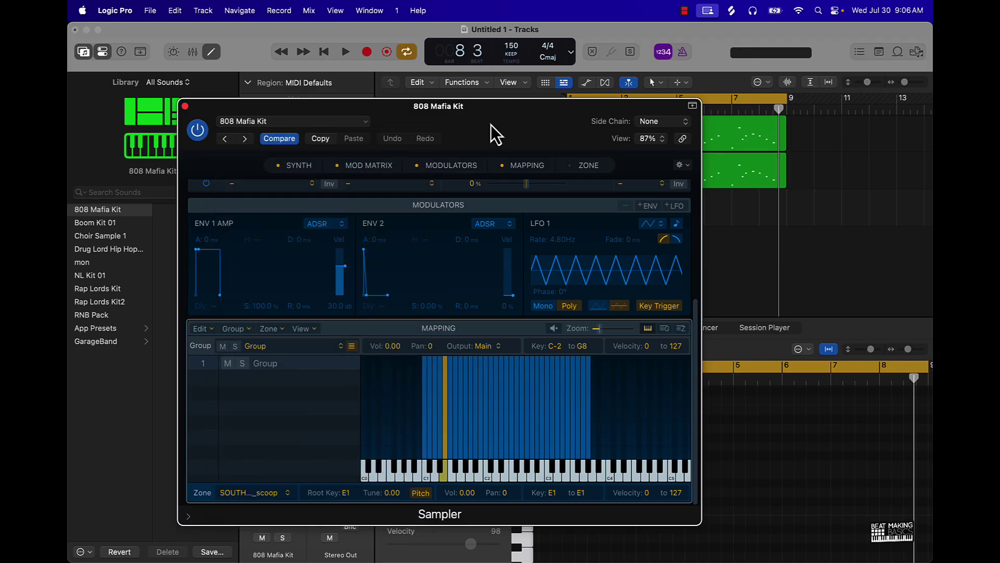
pyautogui.click(589, 164)
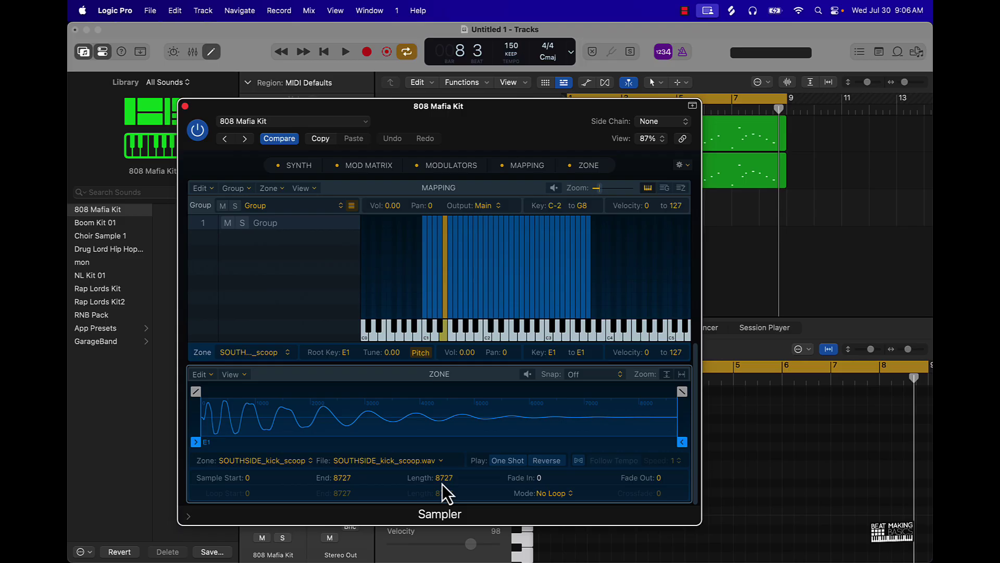
pyautogui.click(499, 461)
# Audition kick_boomin, kick_belly and snare_ysl, then close the Sampler editor
pyautogui.click(436, 336)
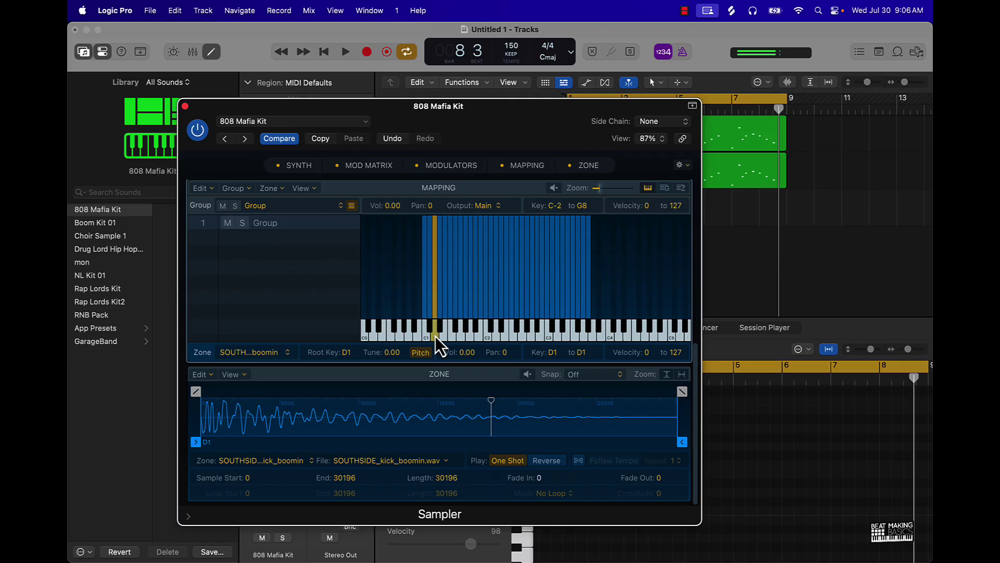
pyautogui.click(426, 336)
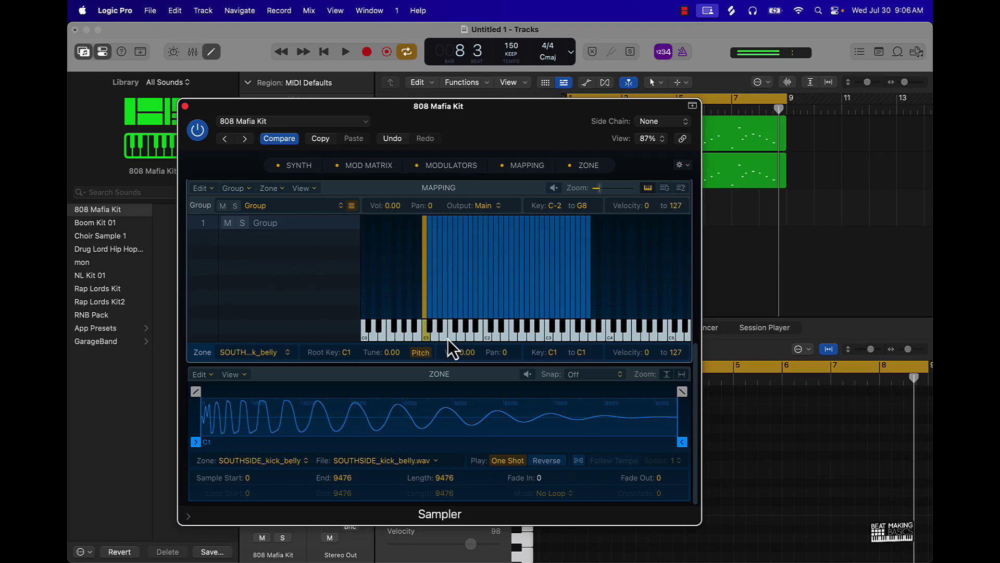
pyautogui.click(446, 338)
pyautogui.click(455, 339)
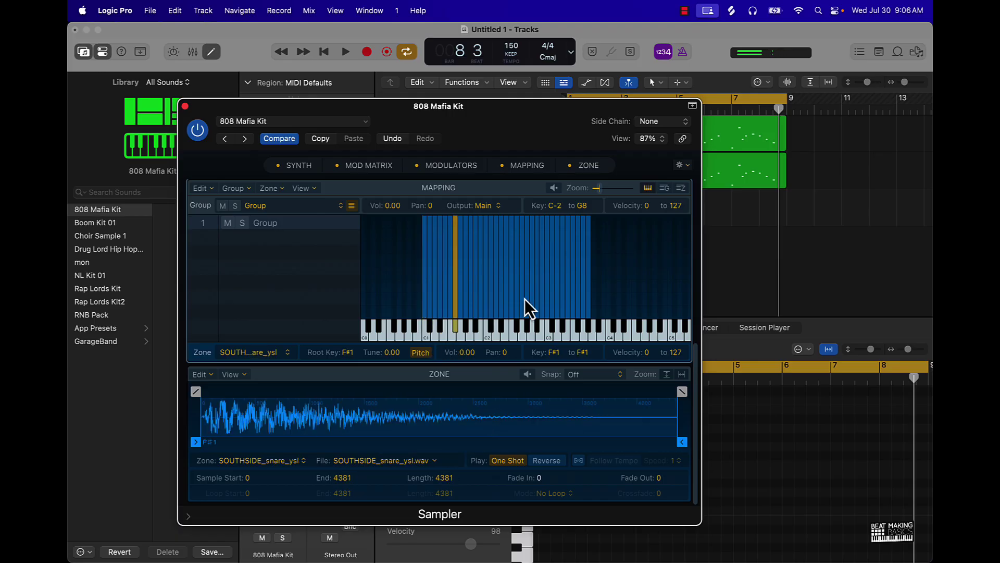
pyautogui.click(185, 106)
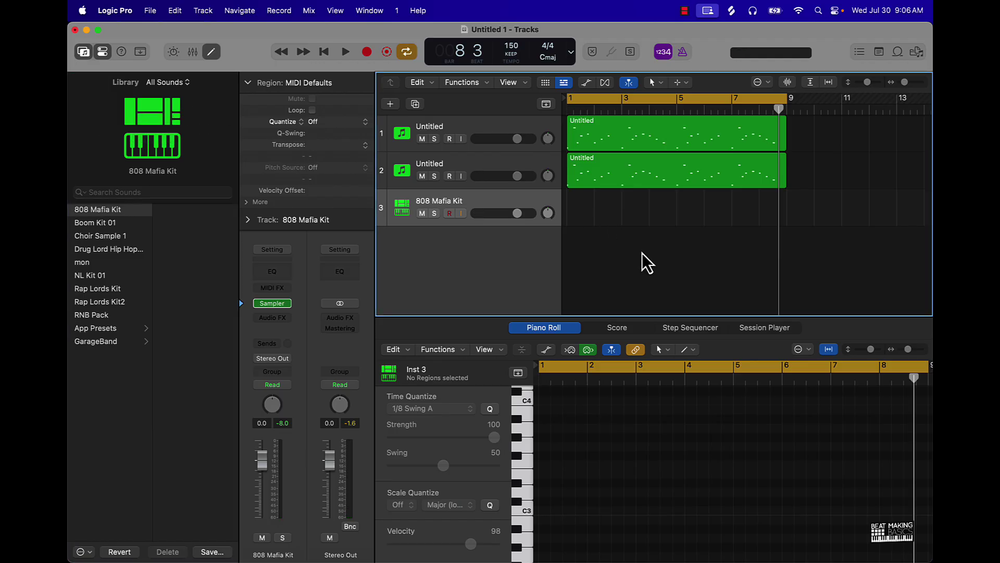
# Open Musical Typing for the kit, shift down to octave C1, and find the kick on F
pyautogui.press('super+k')
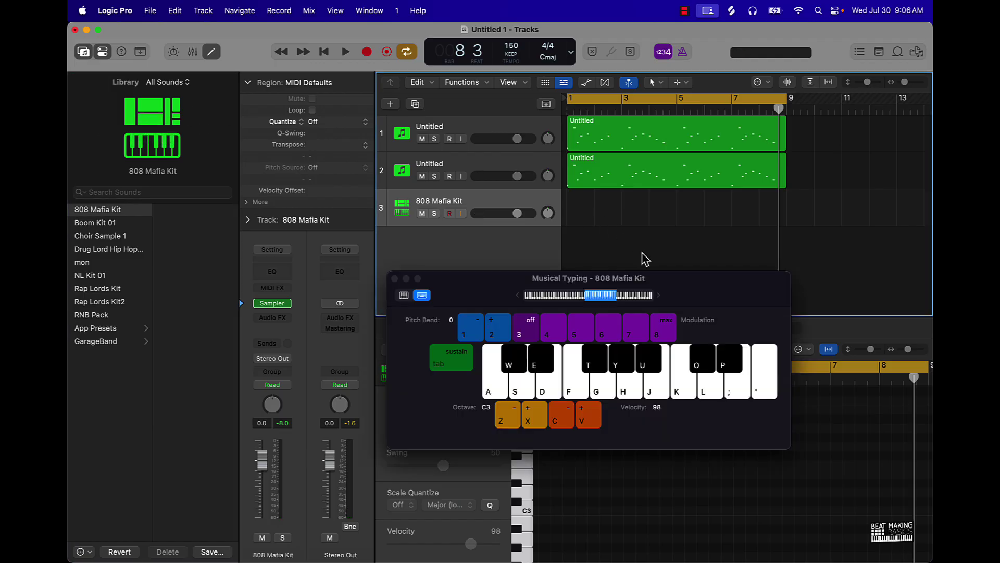
pyautogui.press('k')
pyautogui.press('z')
pyautogui.press('k')
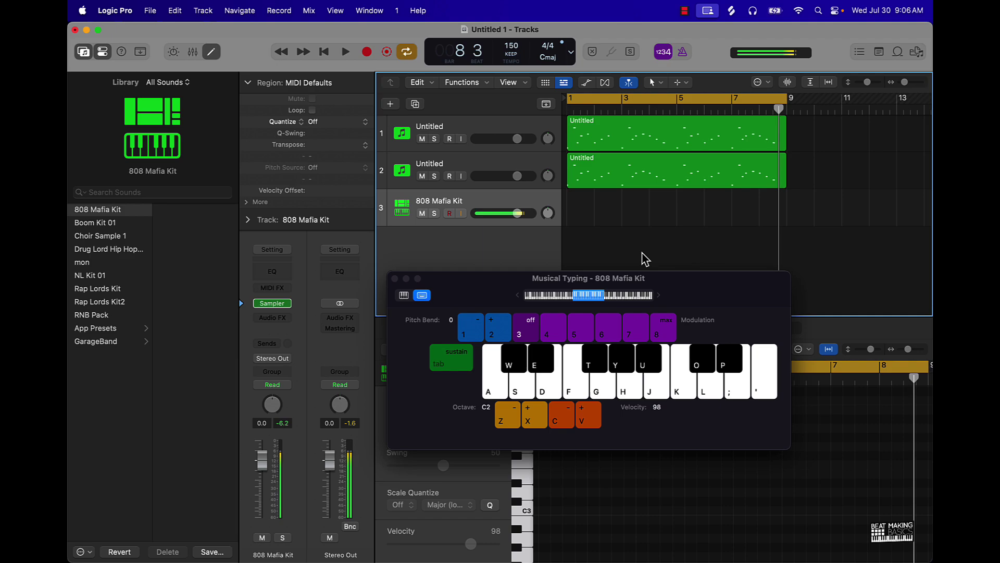
pyautogui.press('z')
pyautogui.press('k')
pyautogui.press('d')
pyautogui.press('f')
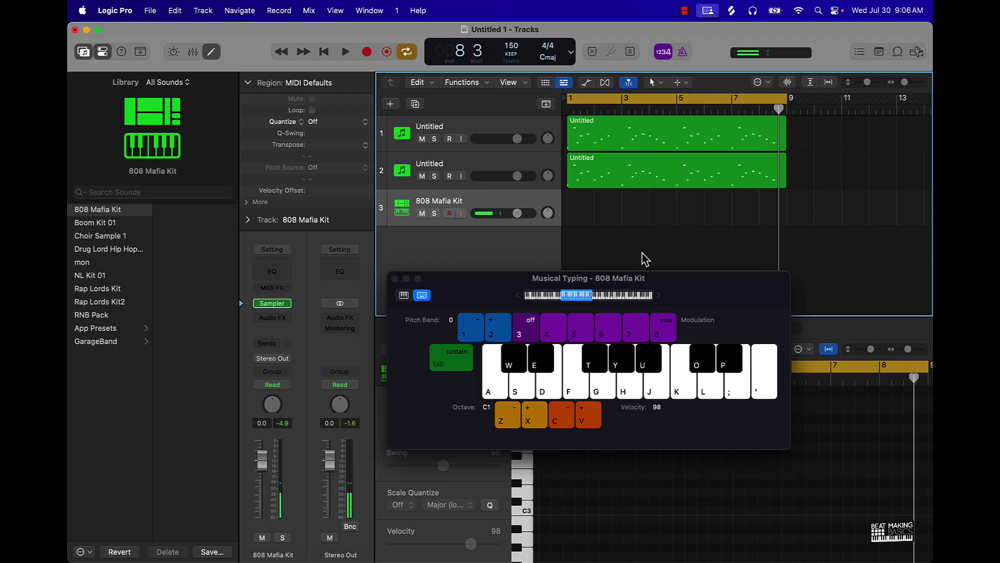
# Record an evenly spaced kick on F each bar from bar 1 onward
pyautogui.press('r')
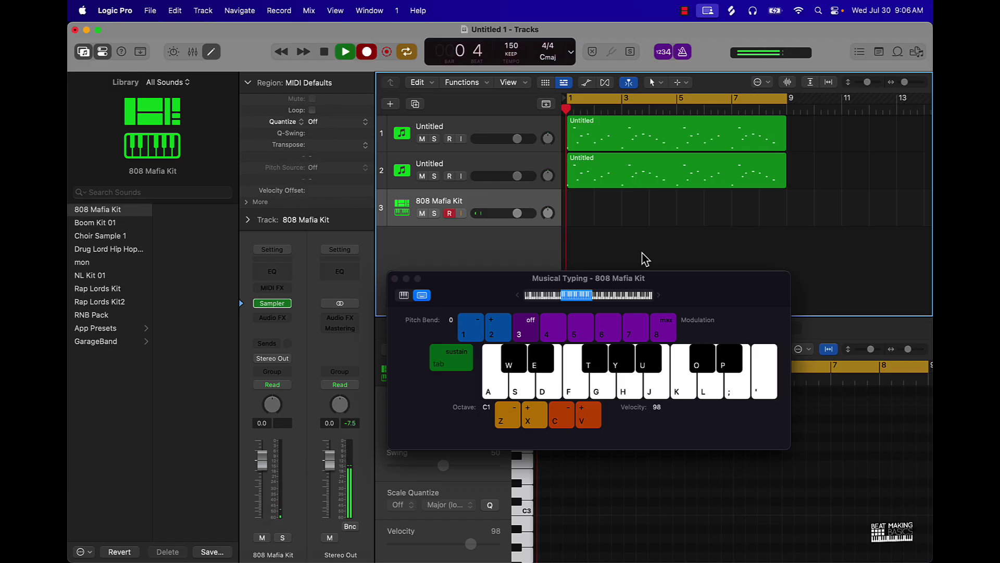
pyautogui.press('f')
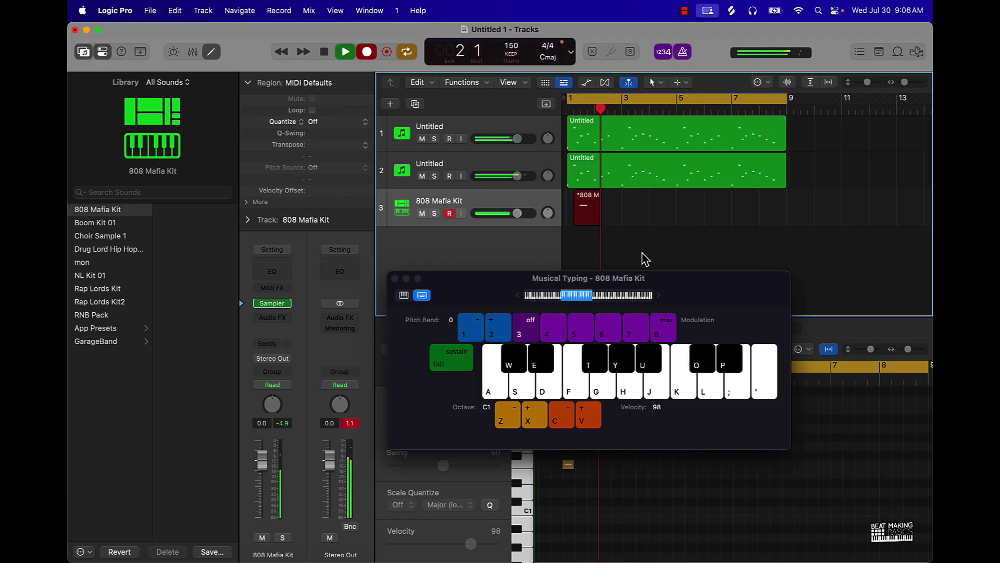
pyautogui.press('f')
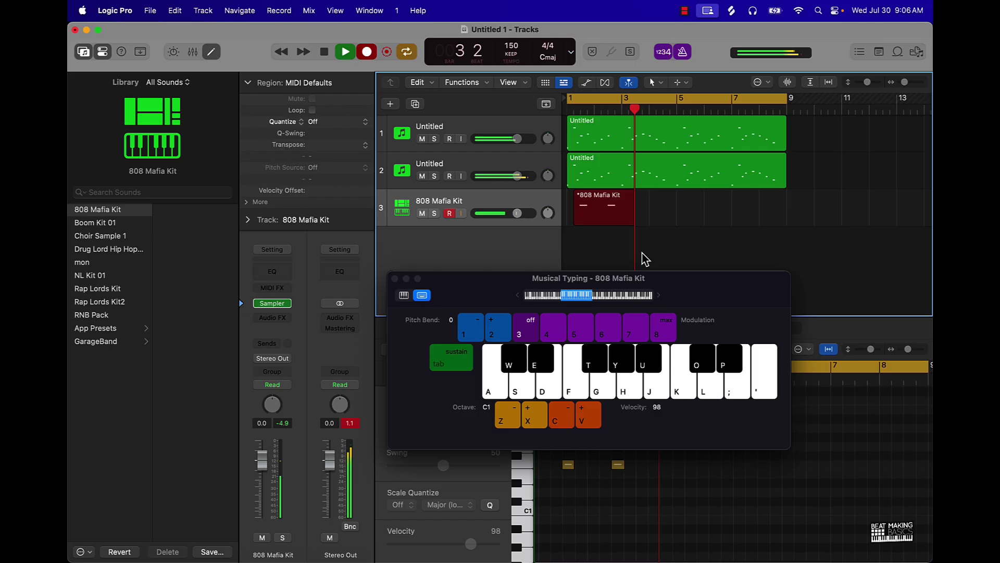
pyautogui.press('f')
pyautogui.press('f')
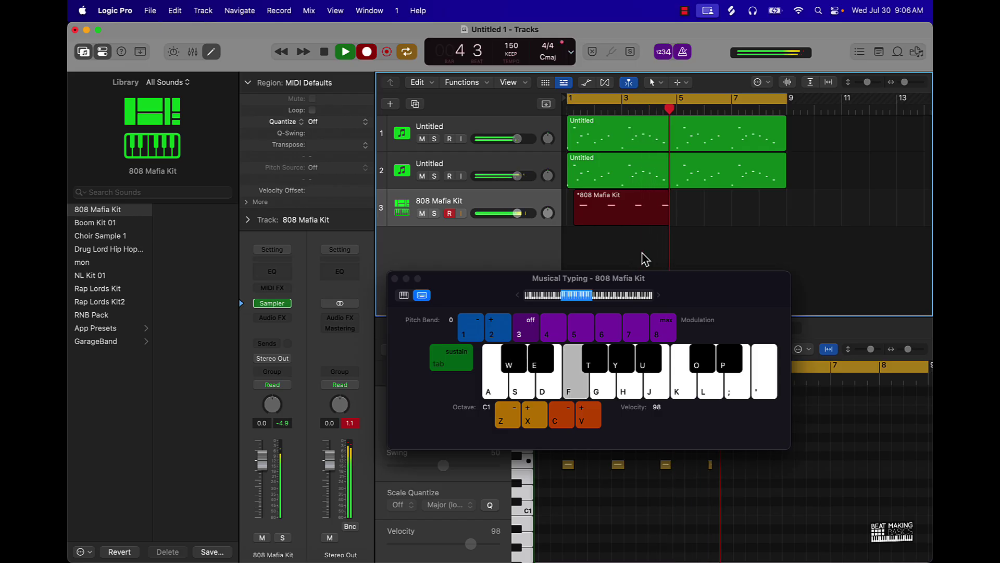
pyautogui.press('f')
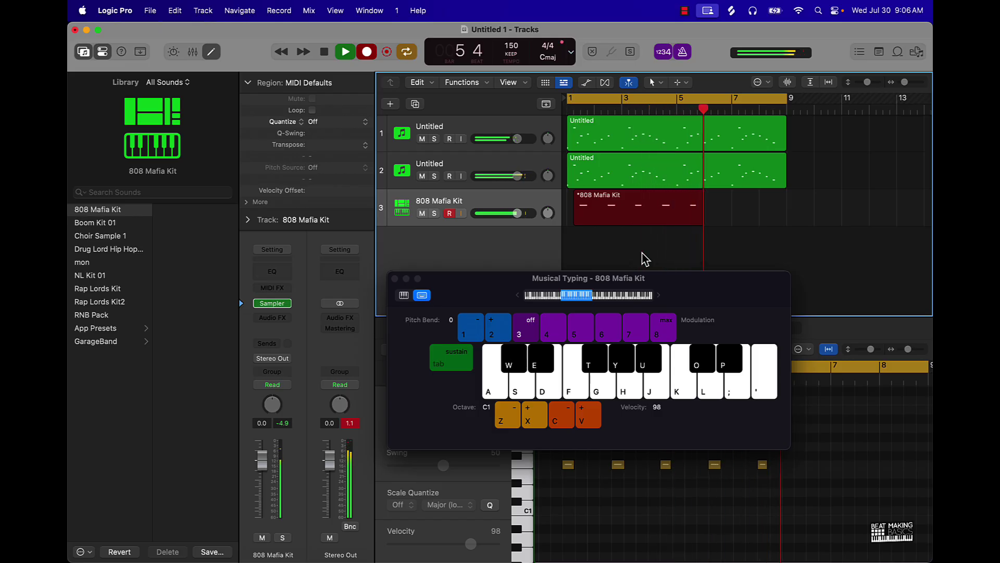
pyautogui.press('f')
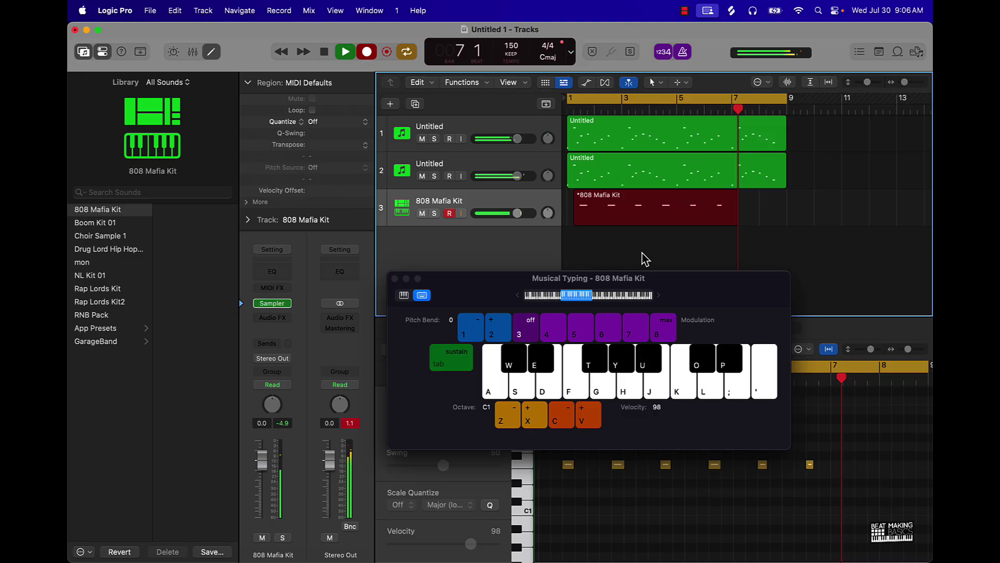
pyautogui.press('f')
pyautogui.press('f')
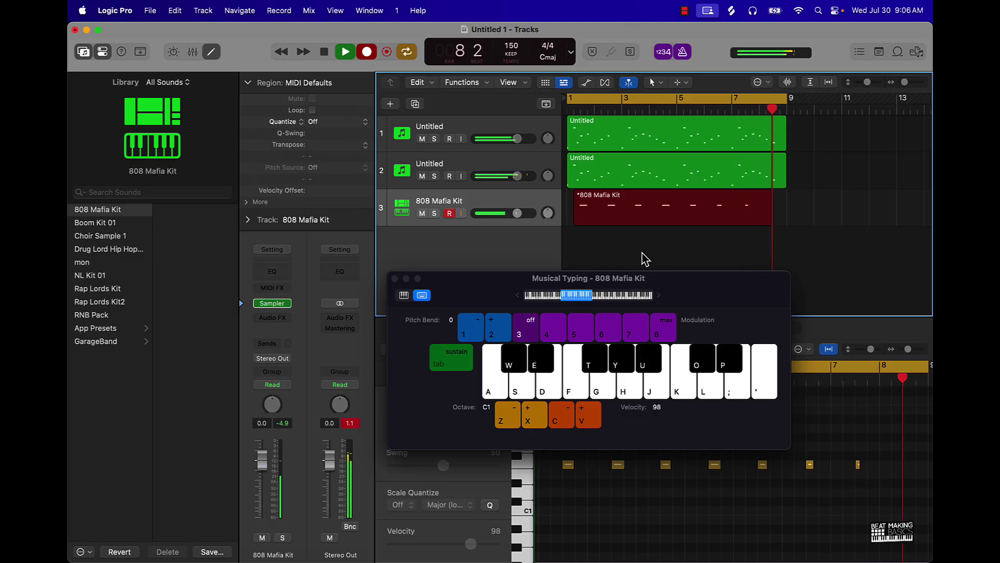
# Stop the kick recording, duplicate the kit to a new track 4, and audition sounds to pick Y
pyautogui.press('space')
pyautogui.press('super+d')
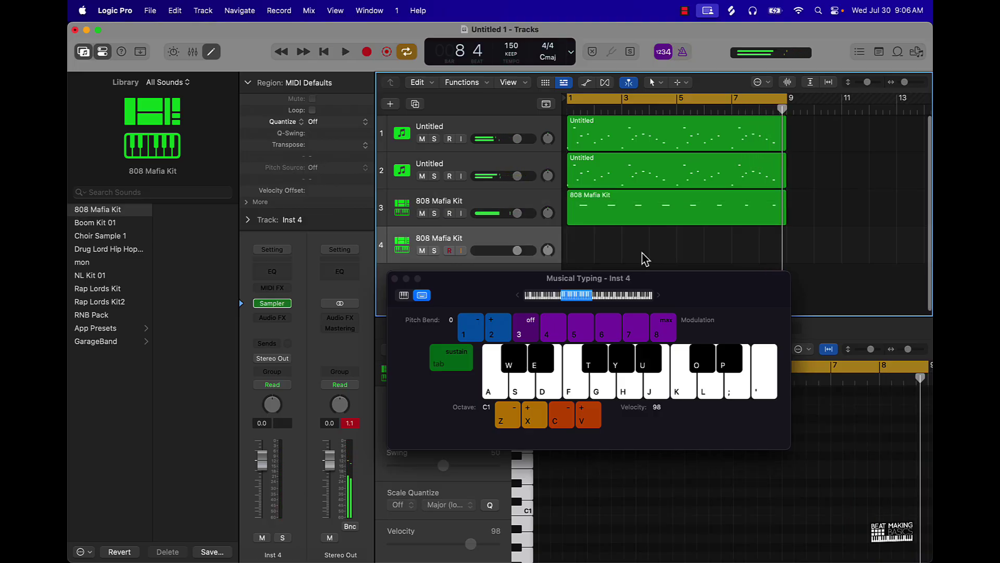
pyautogui.press('k')
pyautogui.press('k')
pyautogui.press('j')
pyautogui.press('h')
pyautogui.press('j')
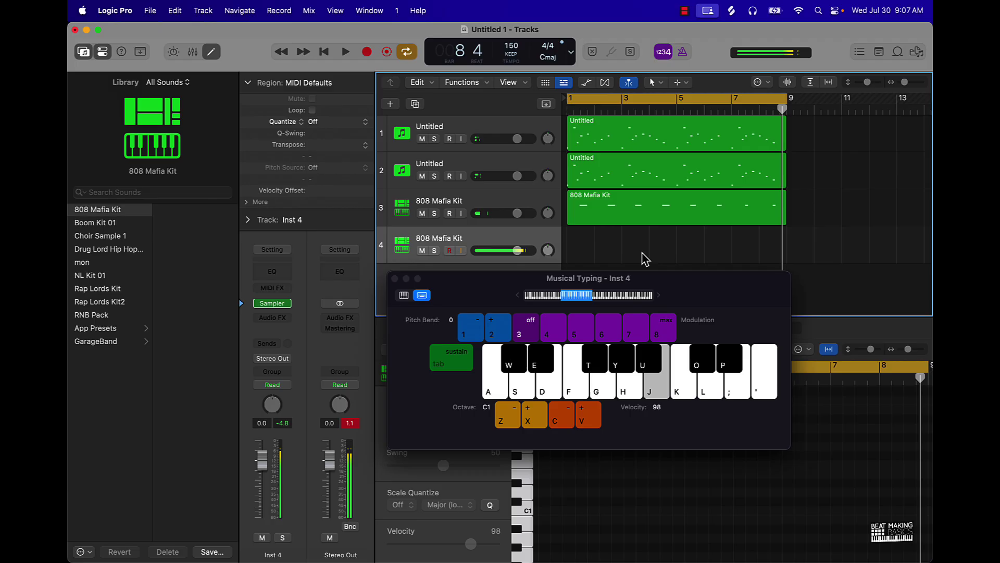
pyautogui.press('g')
pyautogui.press('g')
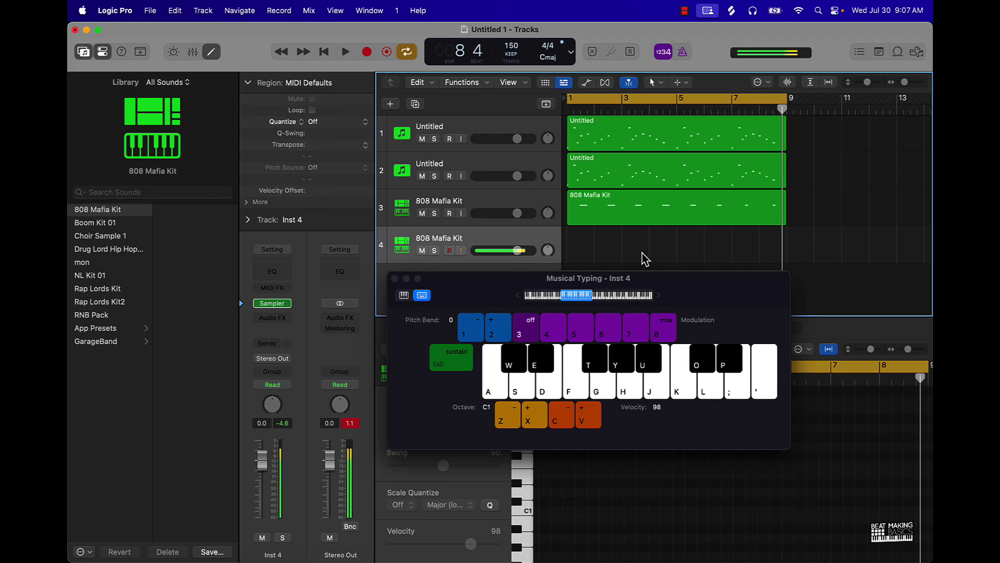
pyautogui.press('t')
pyautogui.press('y')
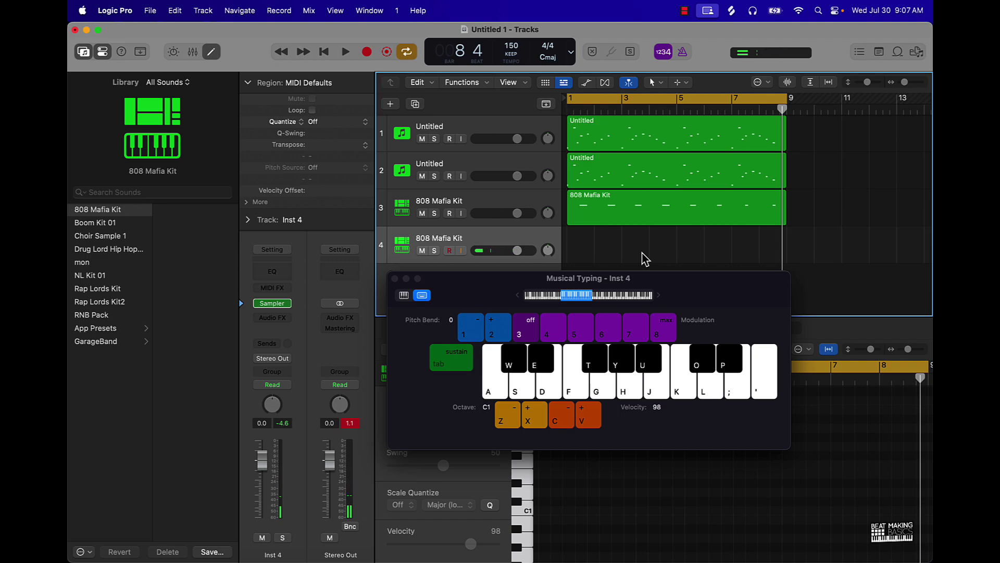
# Record paired A and Y drum hits across bars 1–8 on track 4, then stop
pyautogui.press('r')
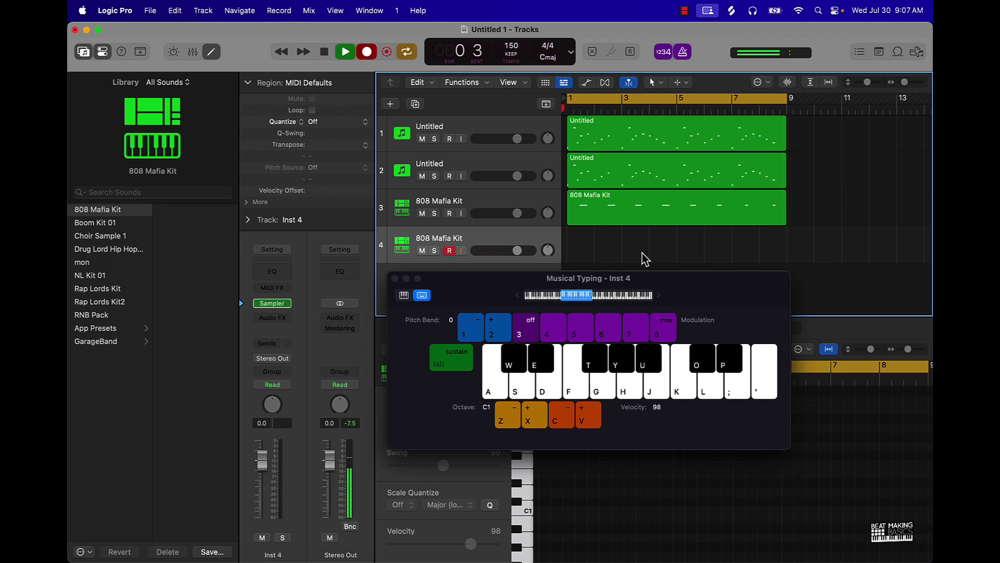
pyautogui.press('a')
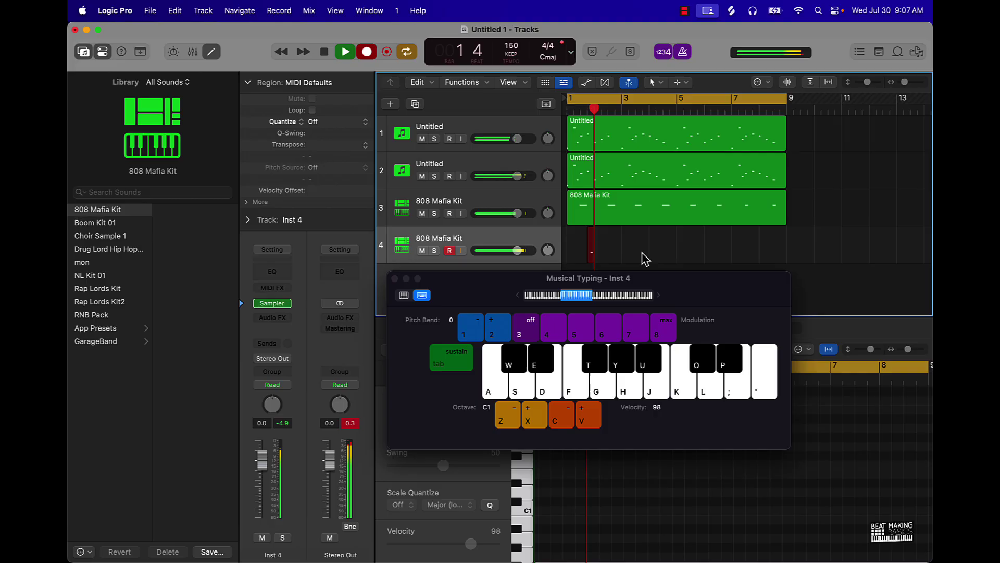
pyautogui.press('y')
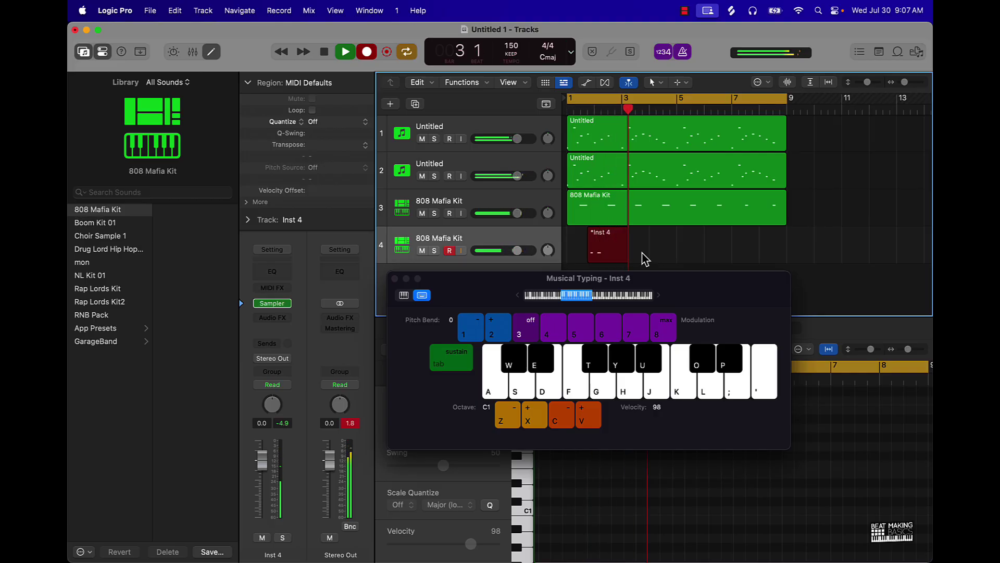
pyautogui.press('a')
pyautogui.press('y')
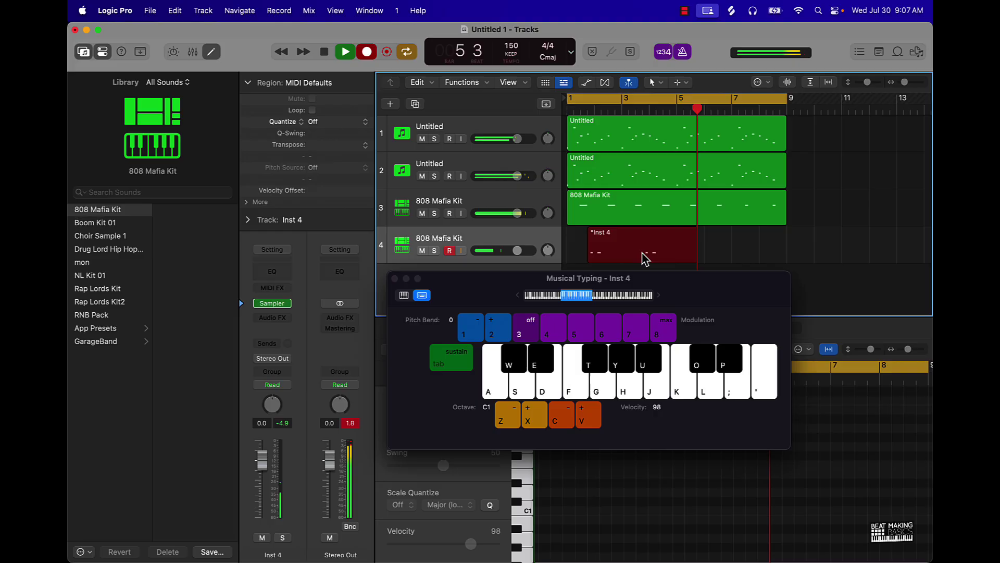
pyautogui.press('y')
pyautogui.press('y')
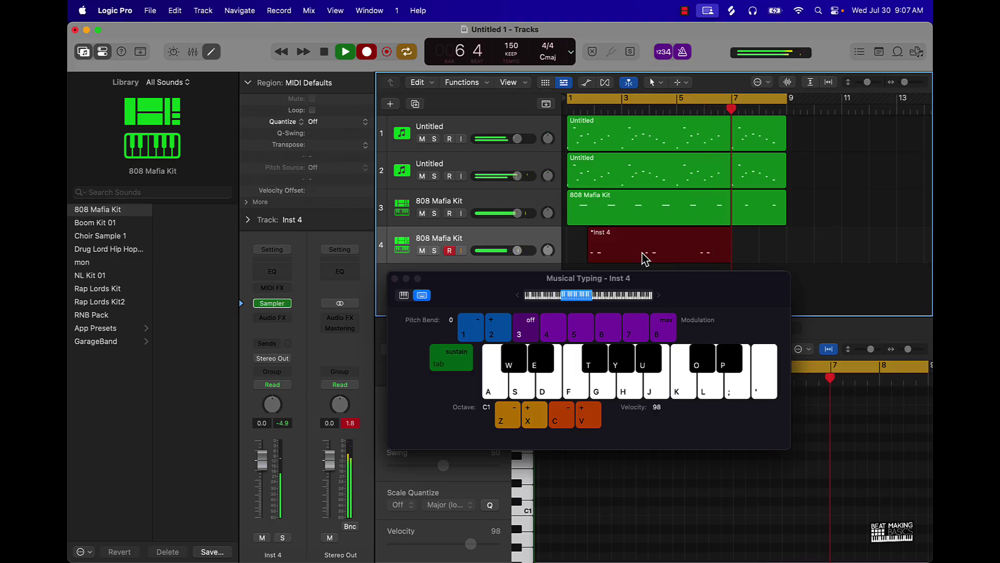
pyautogui.press('y')
pyautogui.press('y')
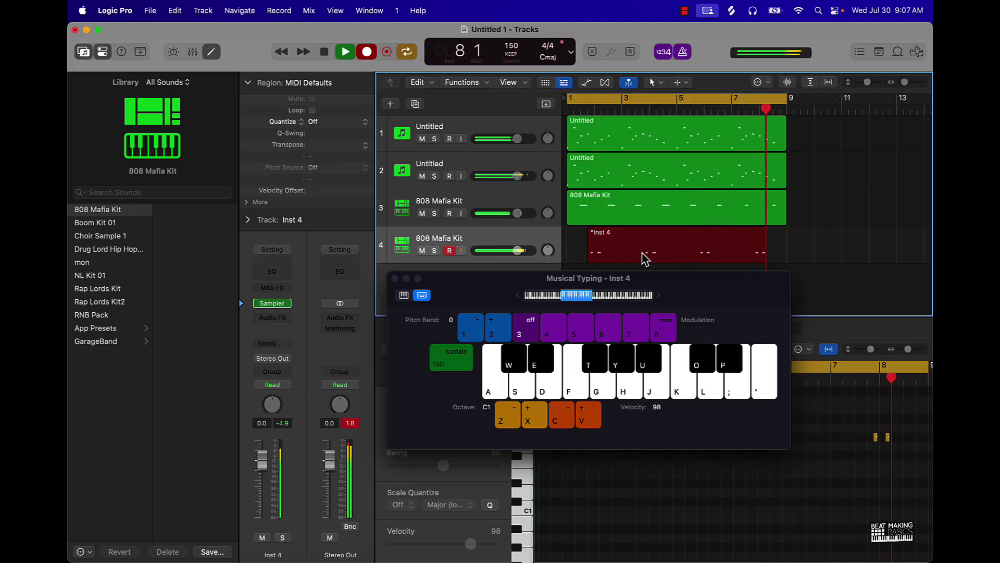
pyautogui.press('space')
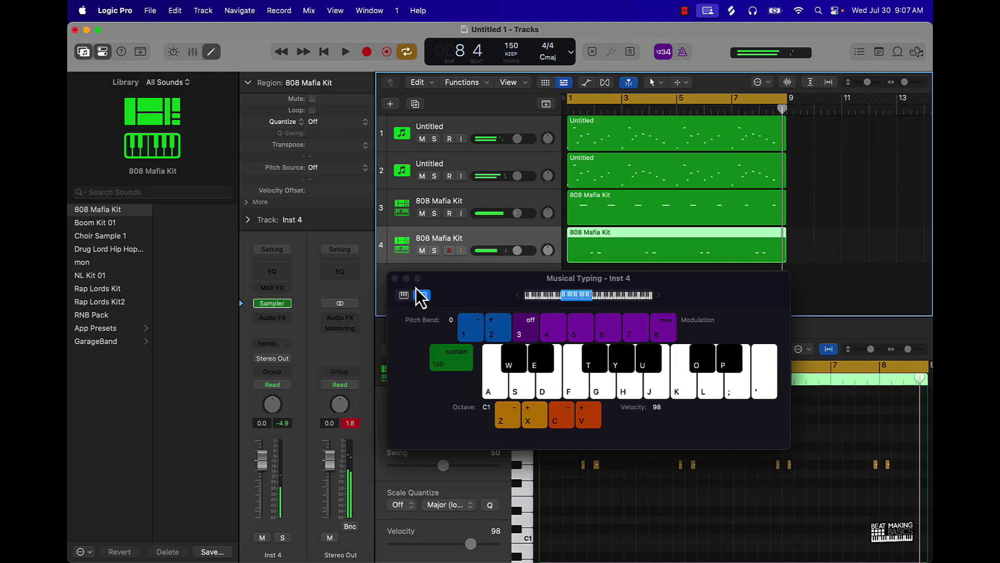
# Close Musical Typing and quantize track 4's eight recorded notes to 1/8 Swing A
pyautogui.click(395, 279)
pyautogui.click(633, 420)
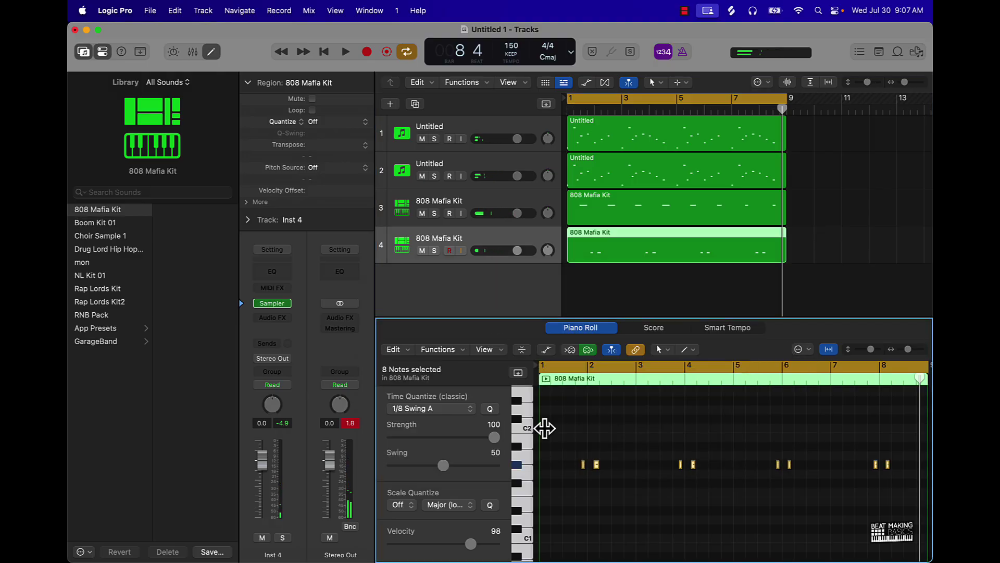
pyautogui.click(489, 409)
# Select all of track 3's notes, then reselect track 4's region and duplicate it as track 5
pyautogui.click(674, 215)
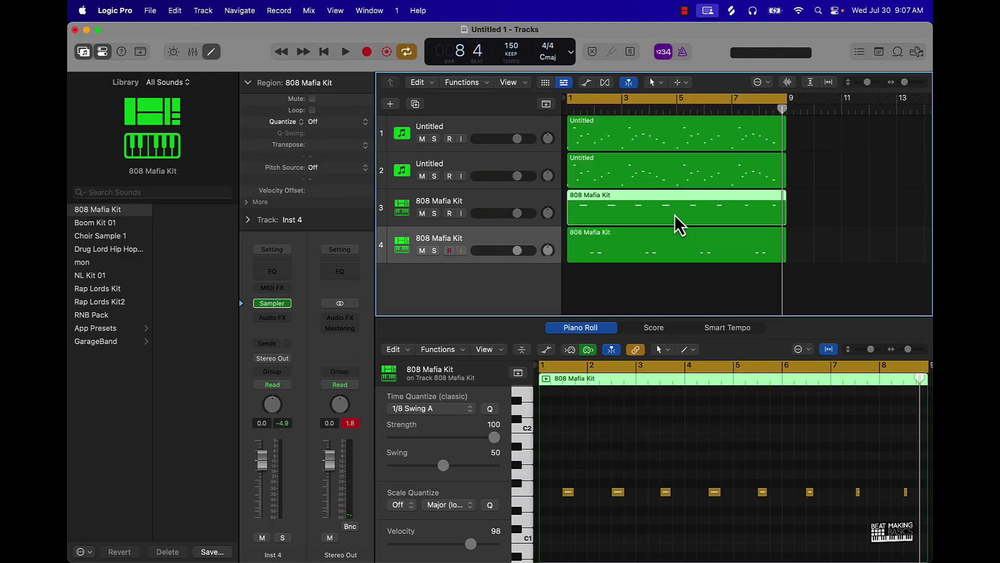
pyautogui.click(644, 460)
pyautogui.press('super+a')
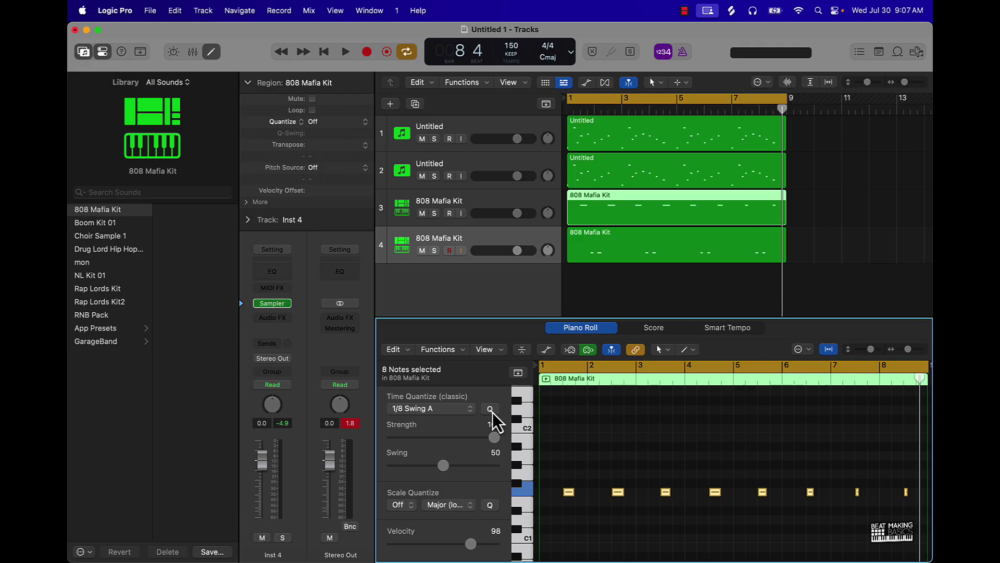
pyautogui.click(621, 295)
pyautogui.click(477, 238)
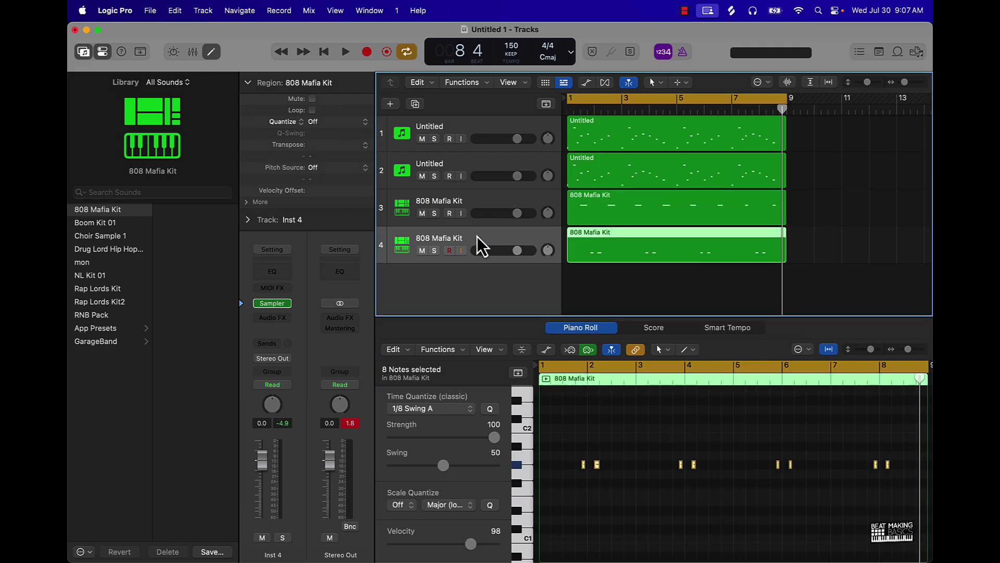
pyautogui.press('super+d')
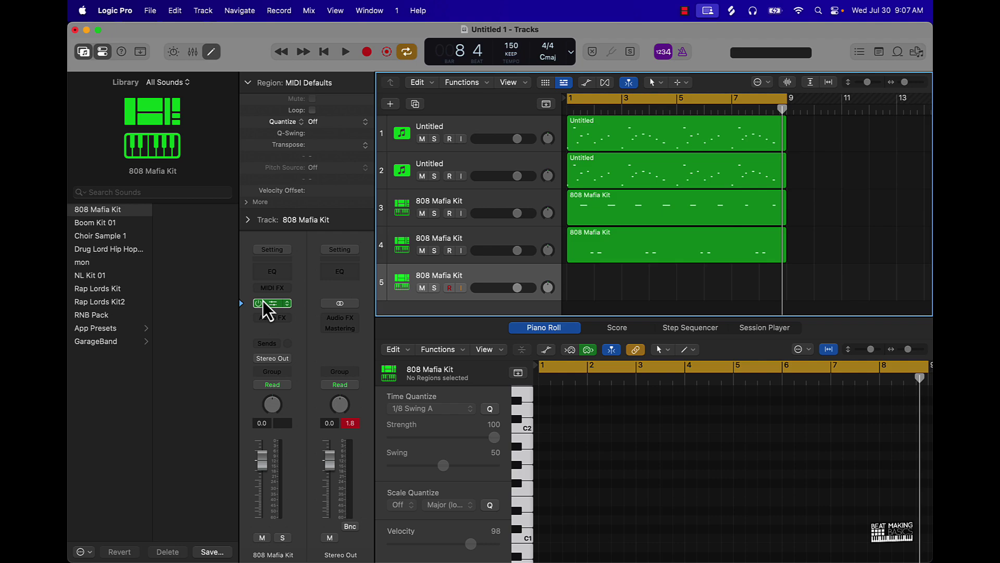
# Open and close track 5's Sampler, then open Musical Typing shifted up to octave C2
pyautogui.click(276, 303)
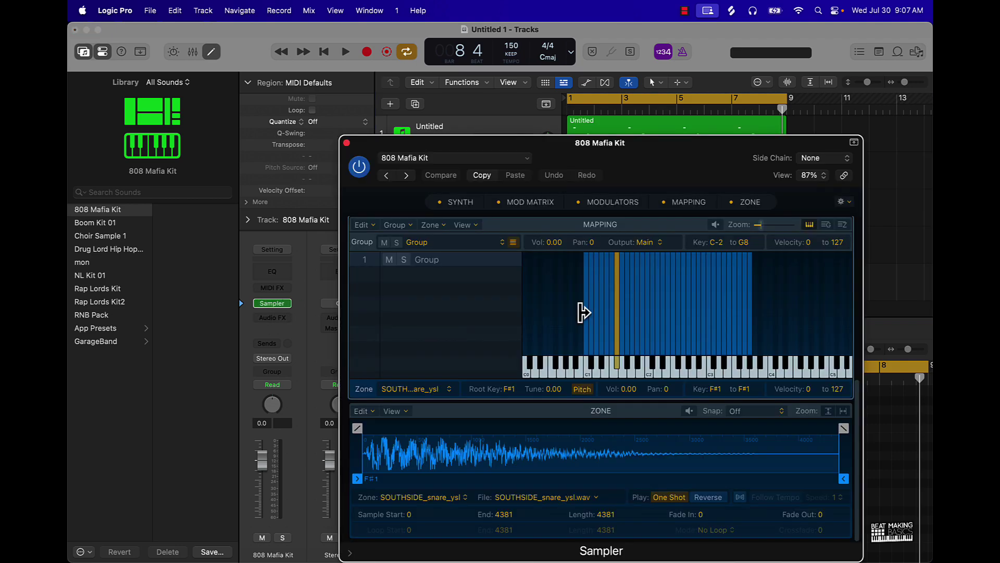
pyautogui.click(346, 143)
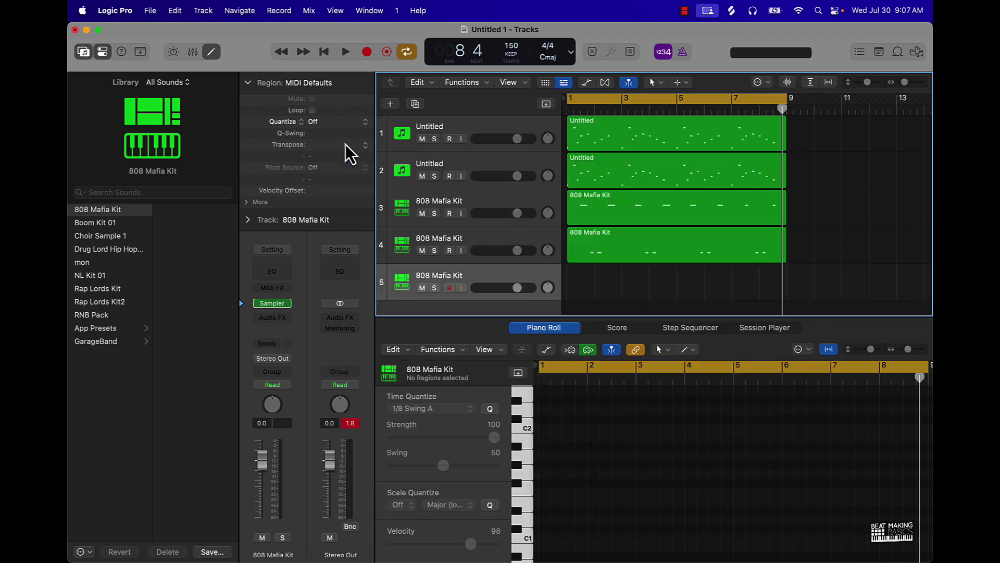
pyautogui.press('super+k')
pyautogui.press('k')
pyautogui.press('x')
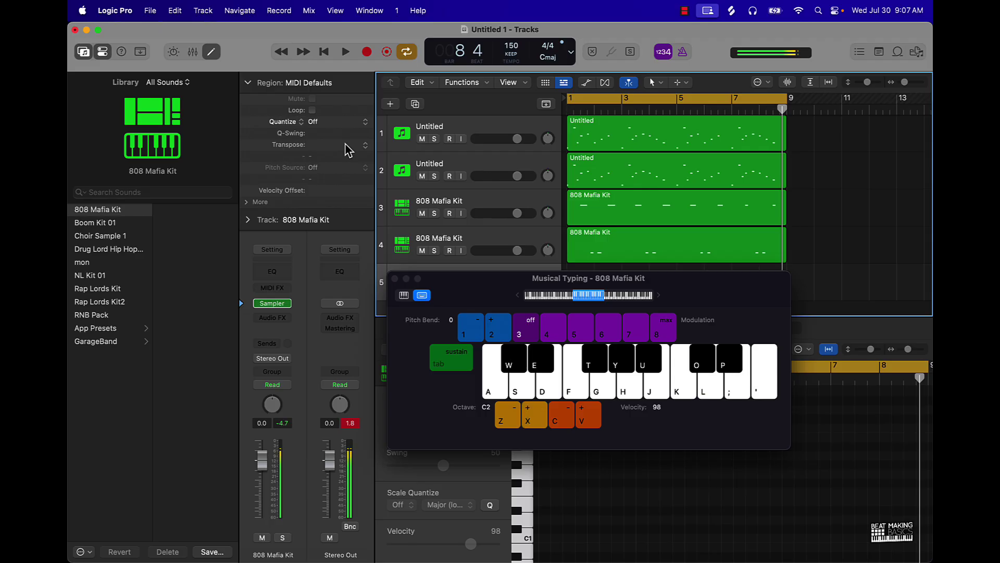
# Audition kit keys, then record rapid repeated C3 notes on K for about two bars on track 5
pyautogui.press('k')
pyautogui.press('o')
pyautogui.press('j')
pyautogui.press('p')
pyautogui.press('p')
pyautogui.press('k')
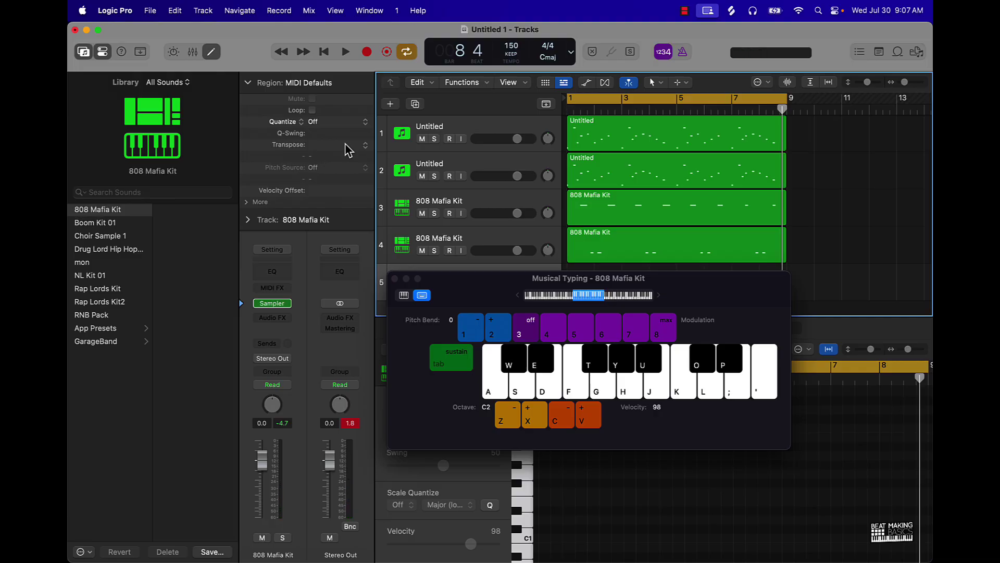
pyautogui.press('r')
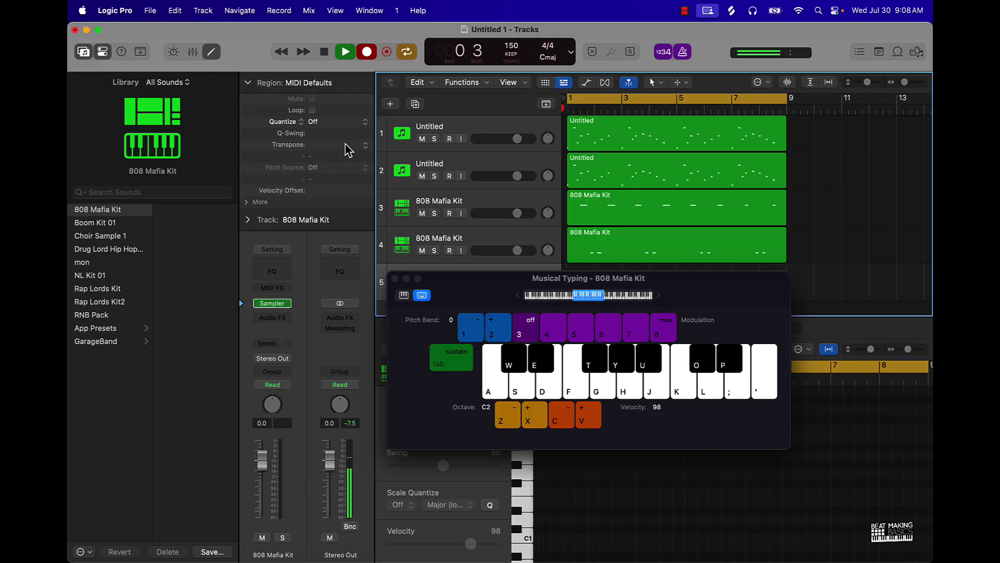
pyautogui.press('k')
pyautogui.press('k')
pyautogui.press('k')
pyautogui.press('k')
pyautogui.press('k')
pyautogui.press('k')
pyautogui.press('k')
pyautogui.press('k')
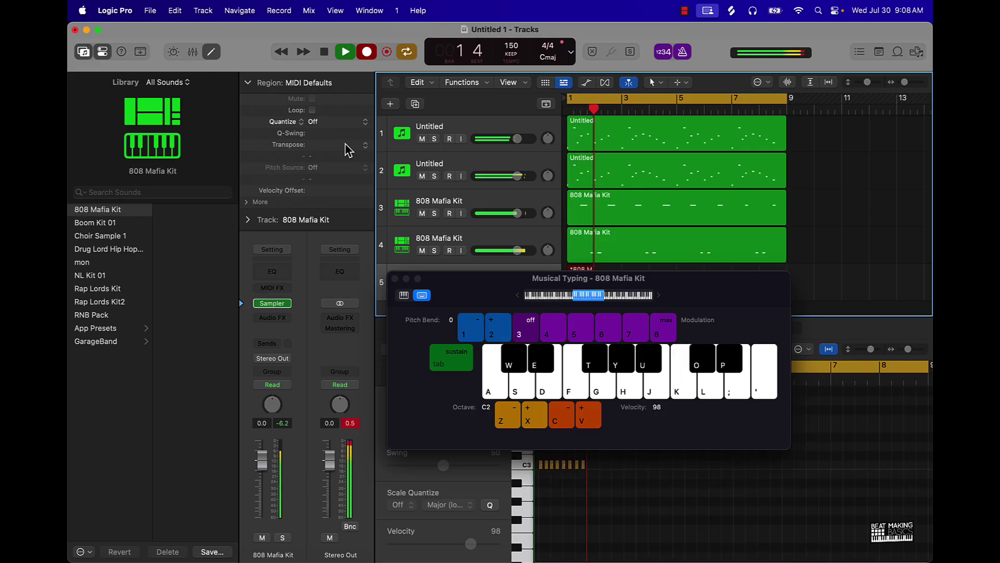
pyautogui.press('k')
pyautogui.press('k')
pyautogui.press('space')
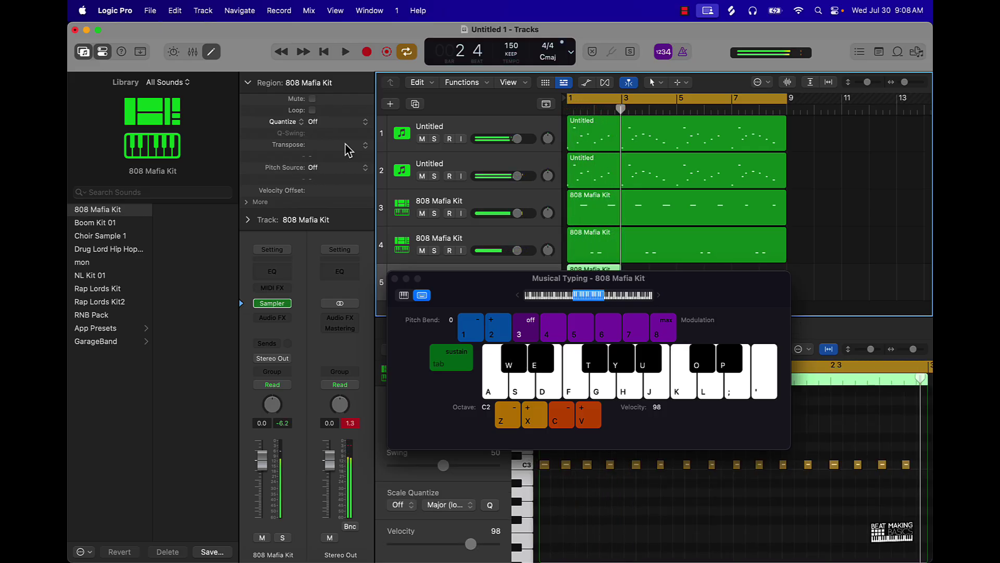
# Close Musical Typing and quantize all 16 of track 5's notes to 1/8 Swing A
pyautogui.click(395, 279)
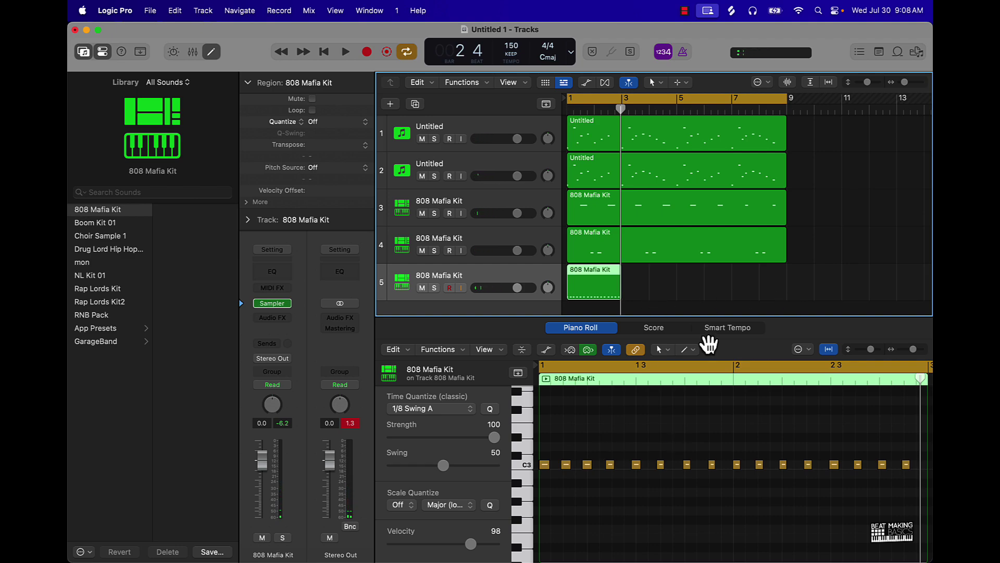
pyautogui.click(643, 439)
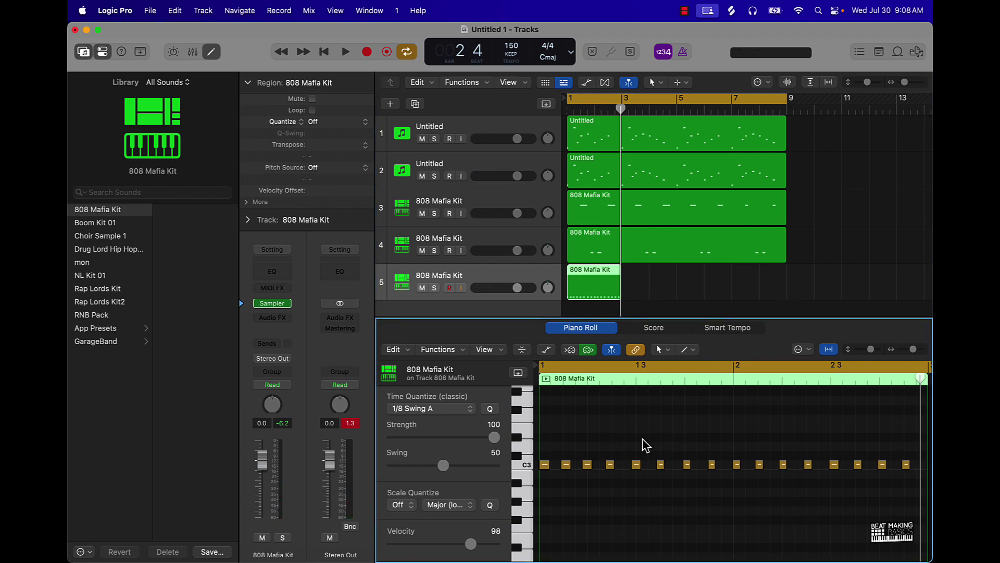
pyautogui.press('super+a')
pyautogui.click(489, 407)
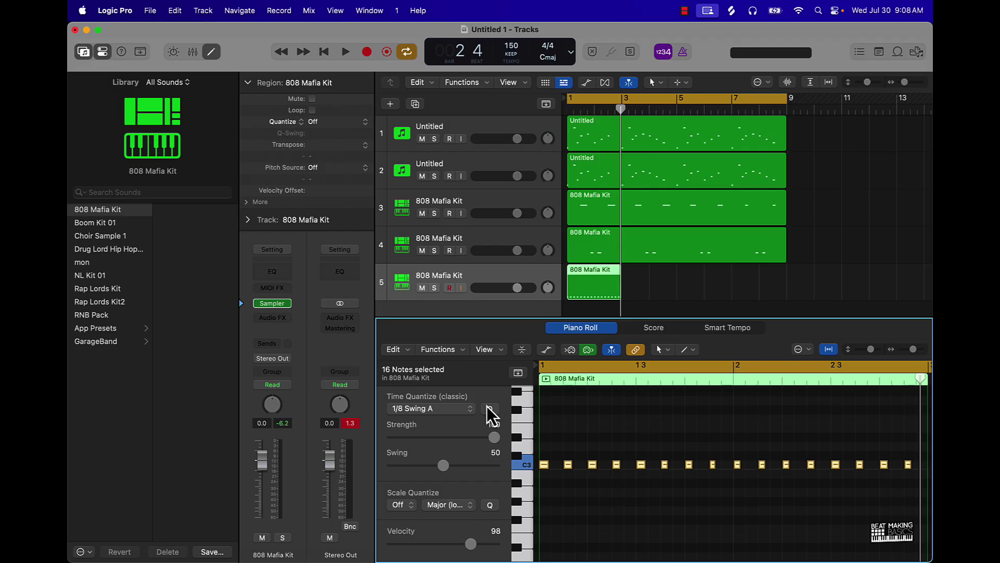
# Repeat track 5's region three times to bar 9, join the copies into one region, and play the beat
pyautogui.click(635, 293)
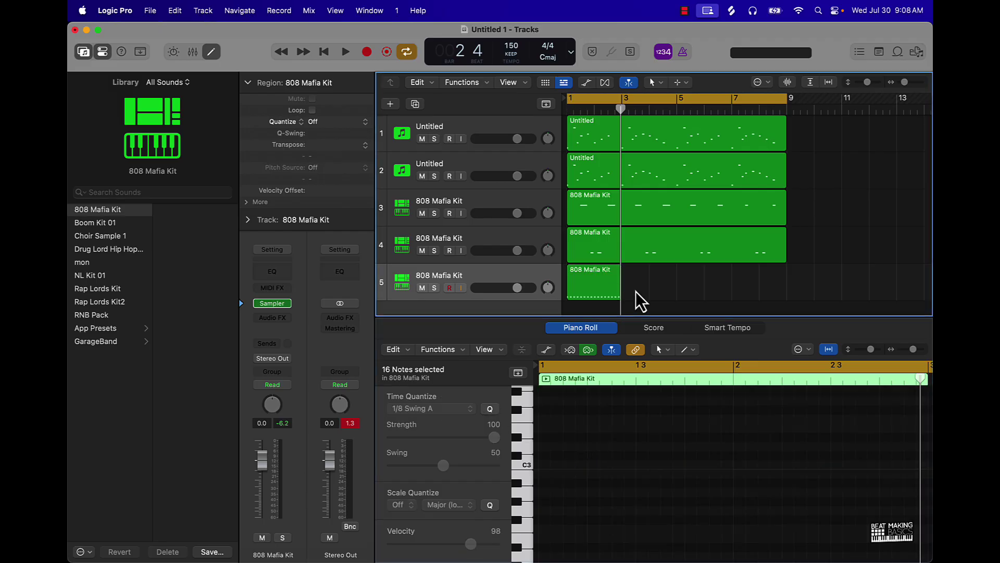
pyautogui.click(600, 283)
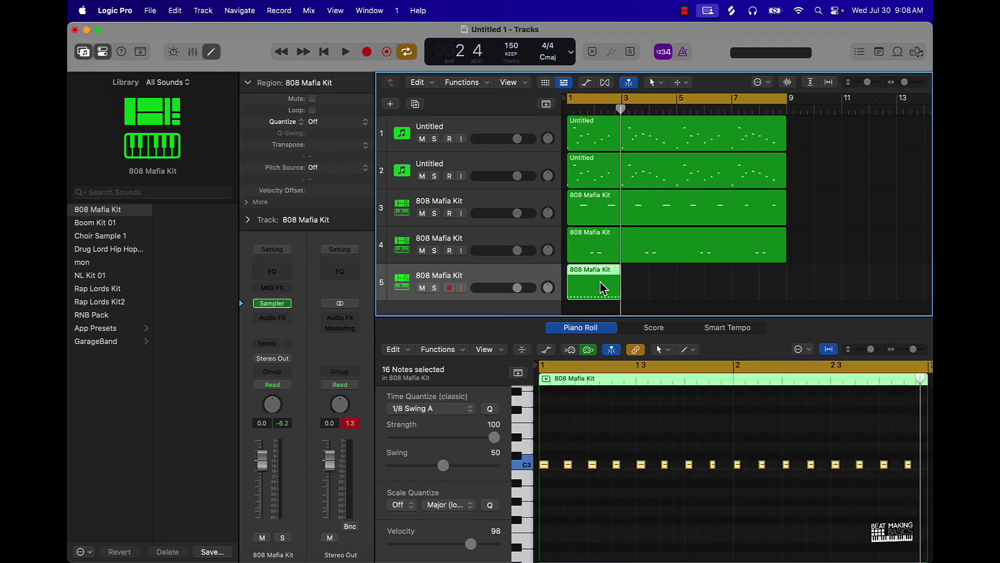
pyautogui.press('super+r')
pyautogui.press('super+r')
pyautogui.press('super+r')
pyautogui.click(492, 279)
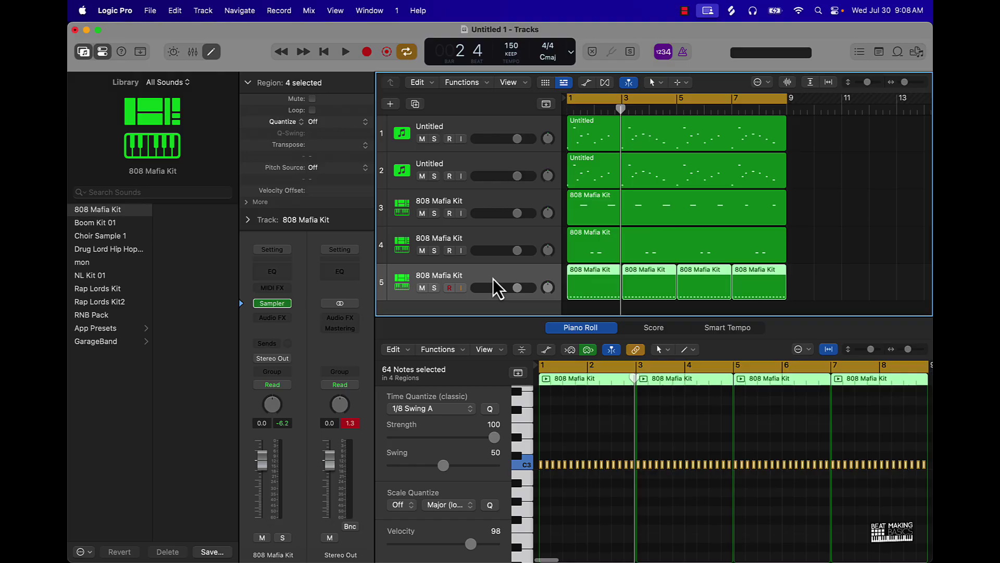
pyautogui.press('super+j')
pyautogui.press('space')
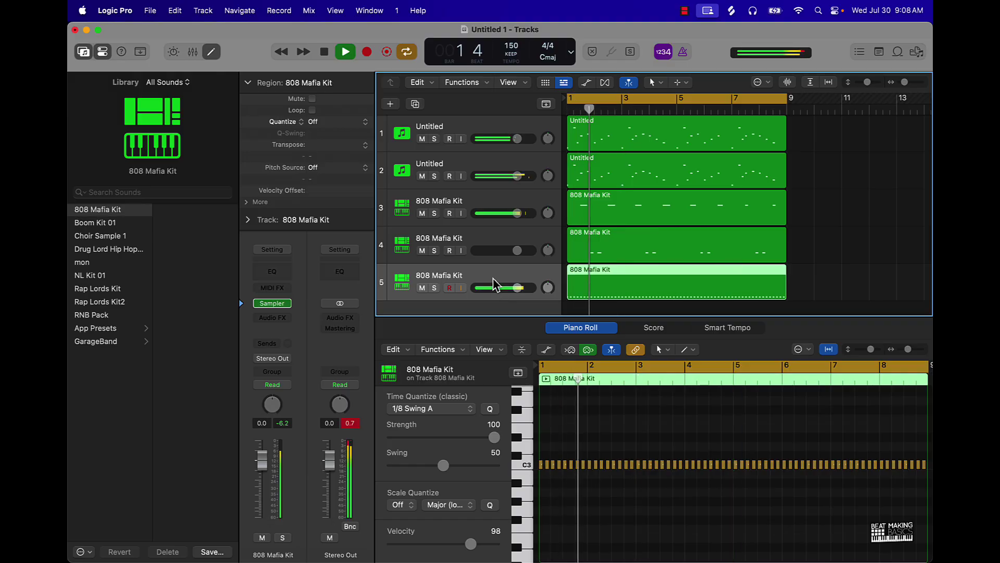
pyautogui.press('space')
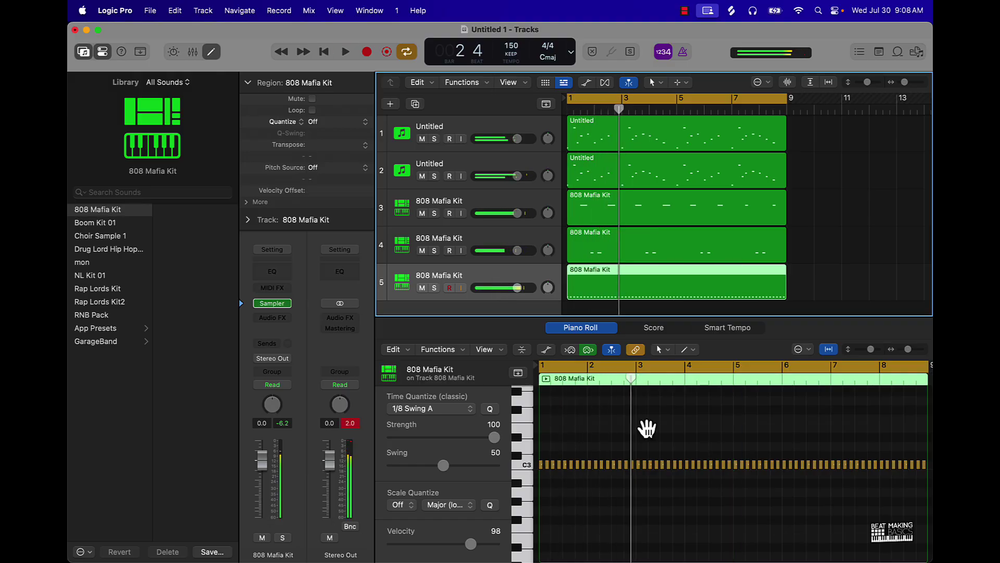
# Show track 5's notes zoomed to bars 1–4 in the Piano Roll and close the Library
pyautogui.click(833, 254)
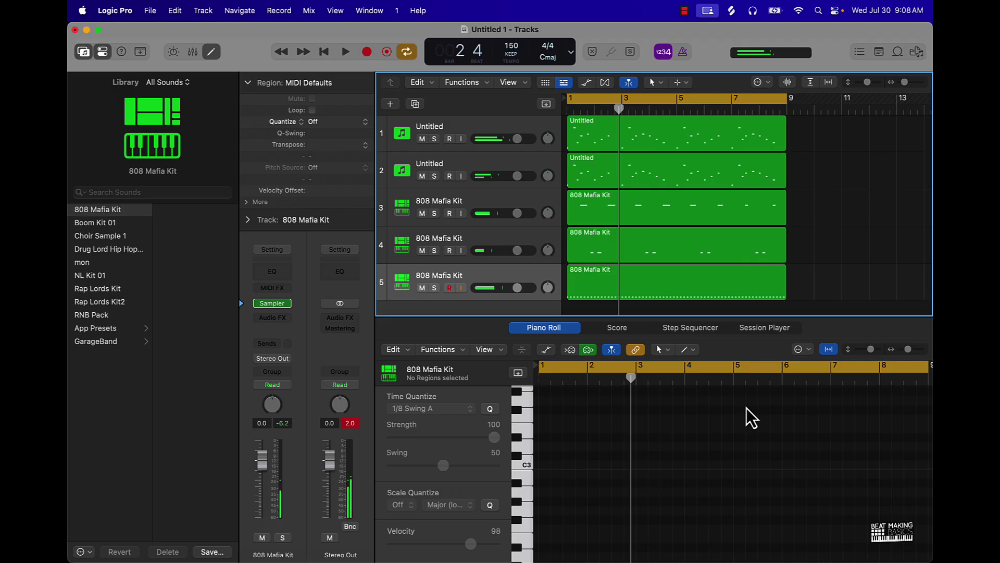
pyautogui.click(712, 295)
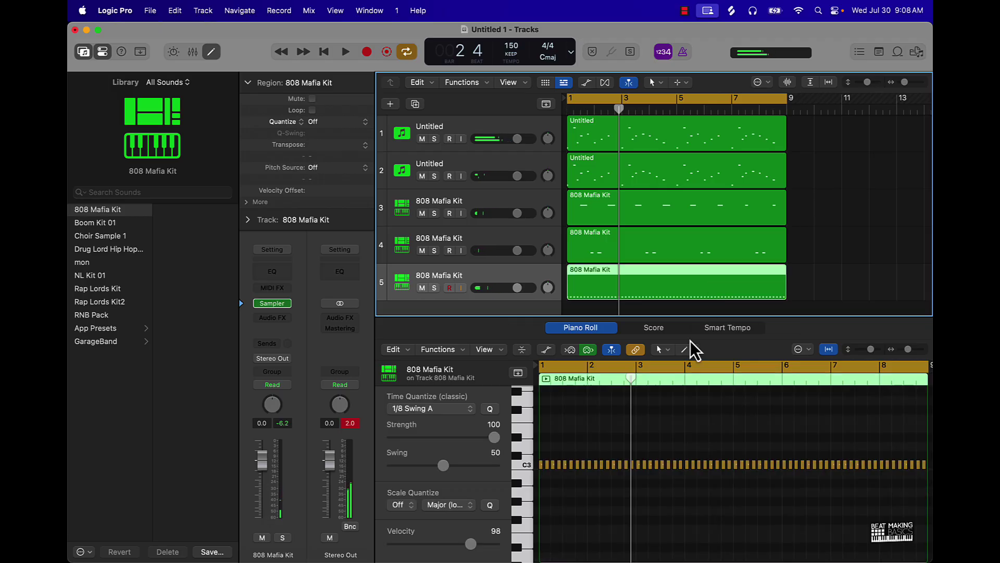
pyautogui.keyDown('ctrl'); pyautogui.keyDown('alt'); pyautogui.click(672, 430); pyautogui.keyUp('alt'); pyautogui.keyUp('ctrl')
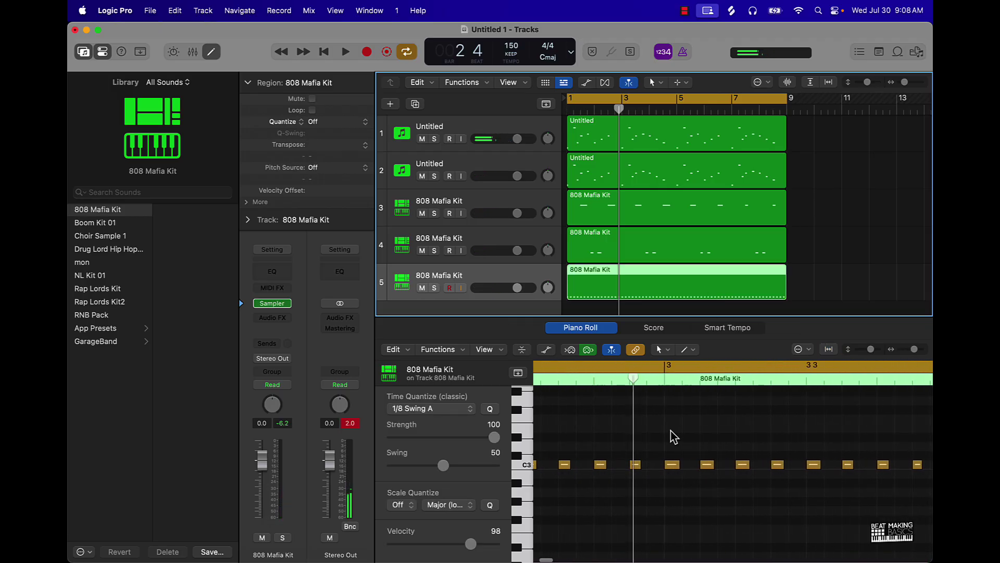
pyautogui.keyDown('ctrl'); pyautogui.keyDown('alt'); pyautogui.click(671, 430); pyautogui.keyUp('alt'); pyautogui.keyUp('ctrl')
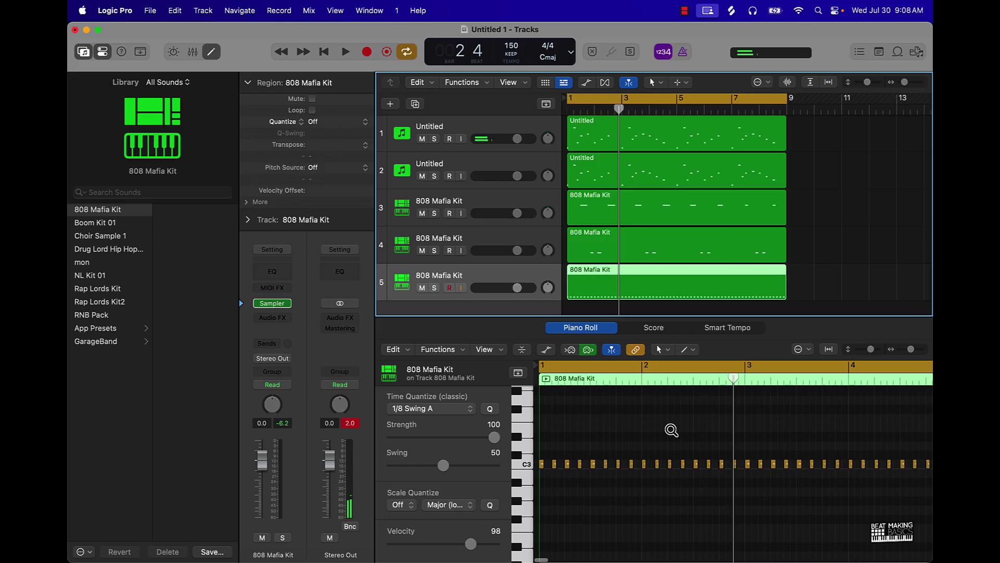
pyautogui.keyDown('ctrl'); pyautogui.keyDown('alt'); pyautogui.click(671, 429); pyautogui.keyUp('alt'); pyautogui.keyUp('ctrl')
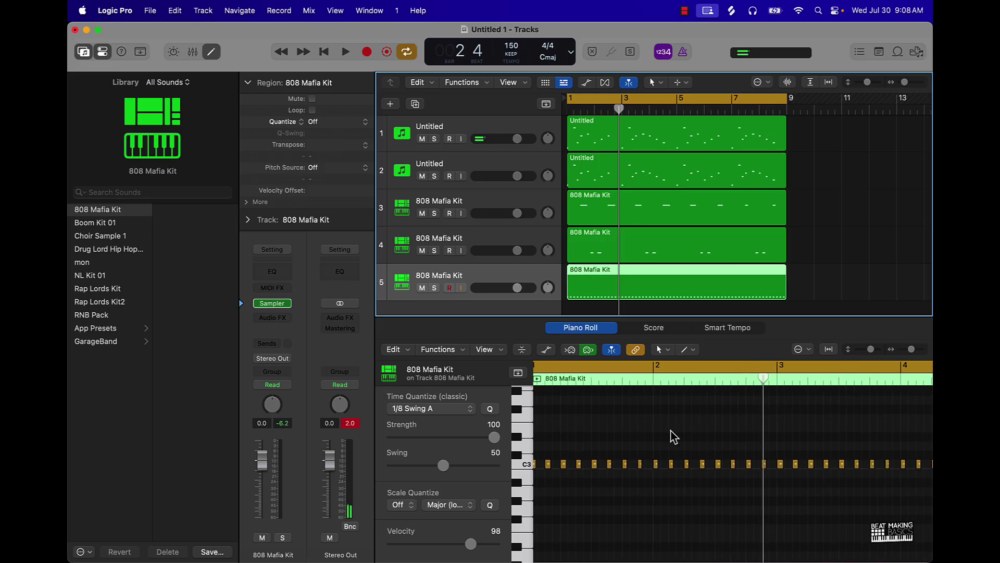
pyautogui.click(88, 57)
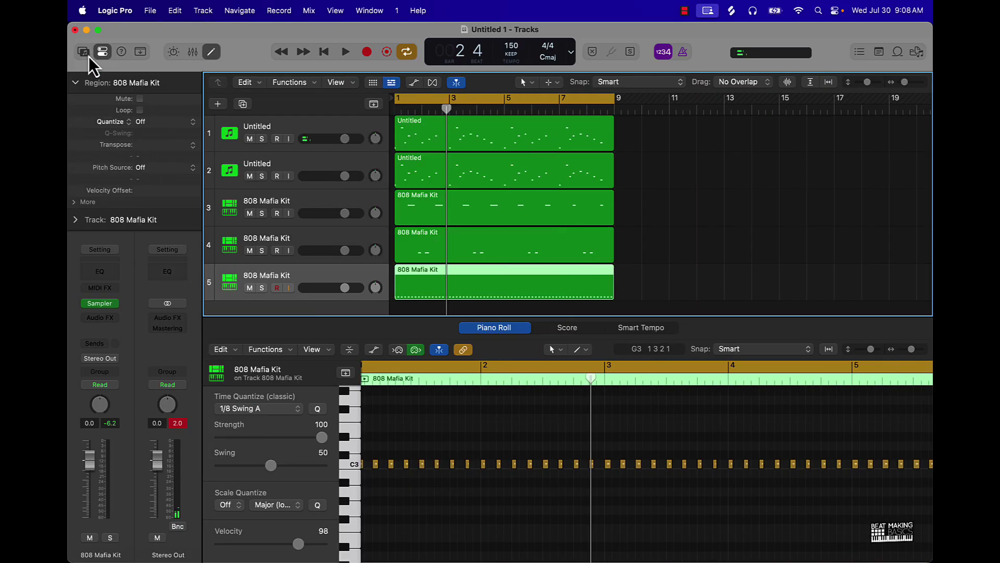
# Hide the inspector and play back track 5's C3 hi-hat pattern
pyautogui.click(105, 55)
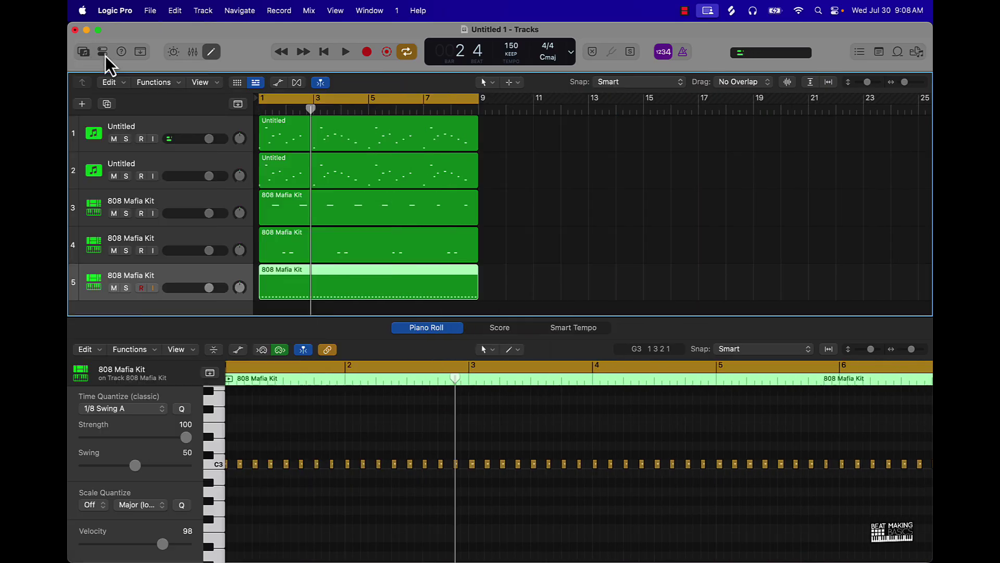
pyautogui.click(317, 463)
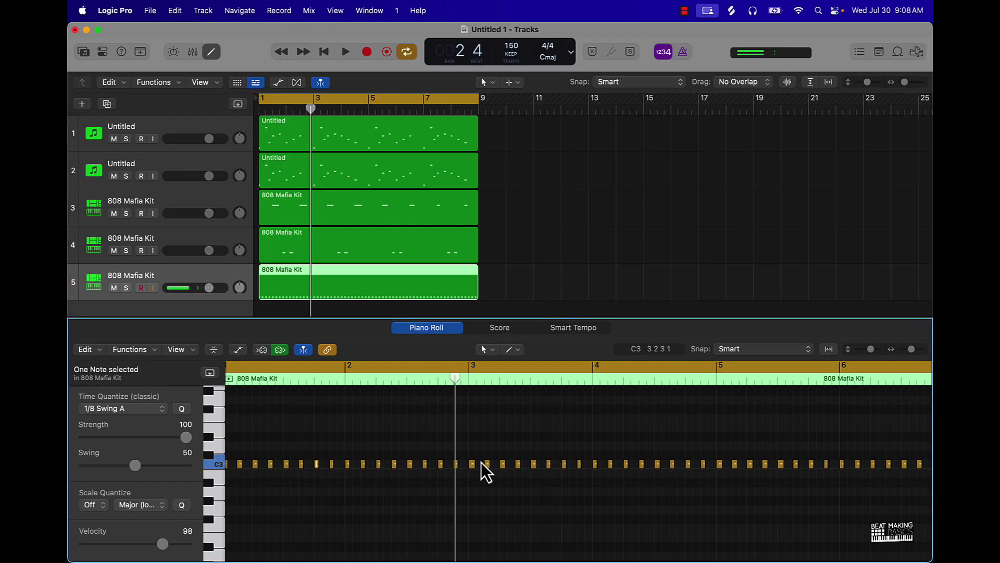
pyautogui.hscroll(-1, 414, 461)
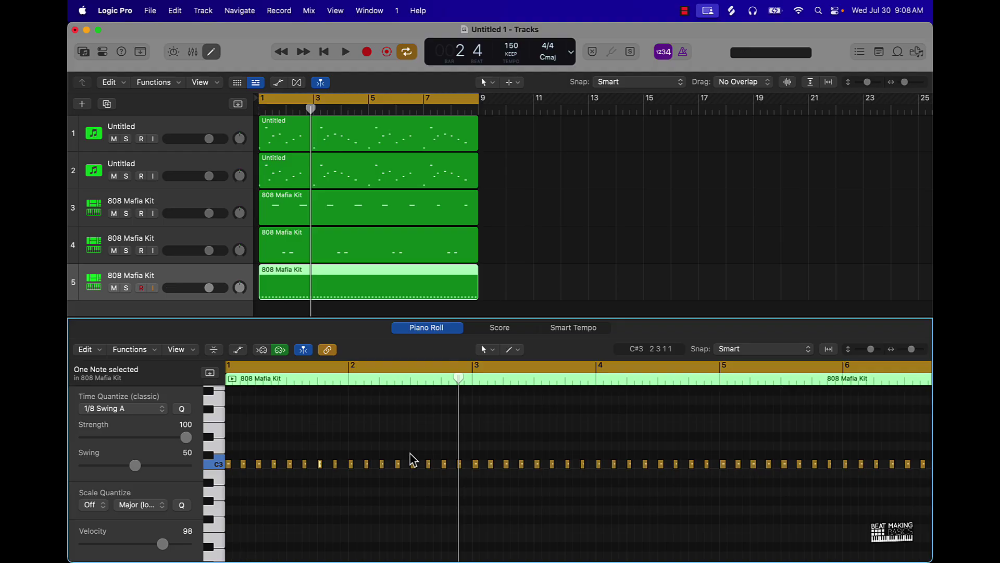
pyautogui.press('space')
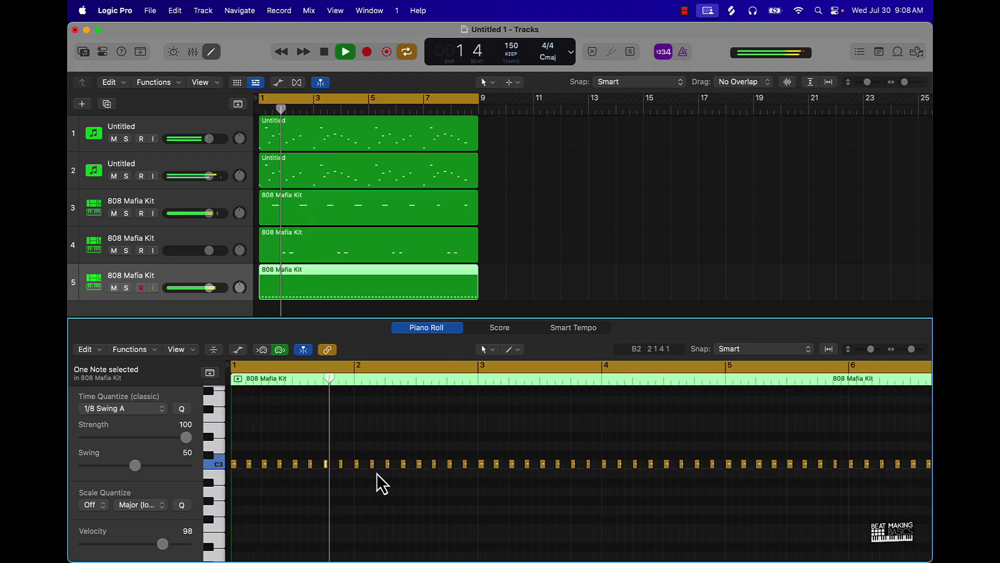
pyautogui.click(457, 465)
pyautogui.click(467, 504)
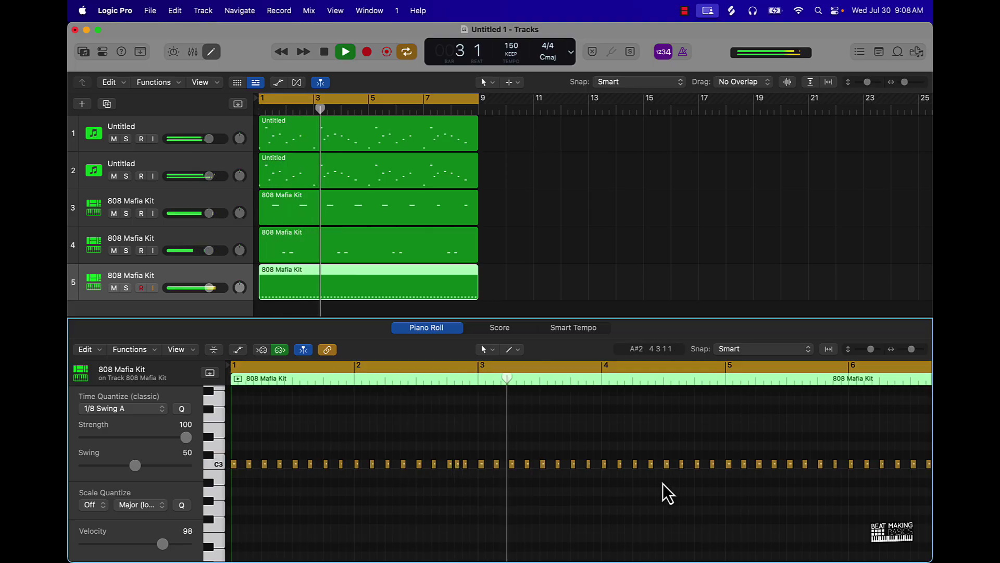
# Pencil in two extra C3 notes beside an existing hit to form a quick roll
pyautogui.keyDown('super'); pyautogui.click(721, 464); pyautogui.keyUp('super')
pyautogui.click(715, 502)
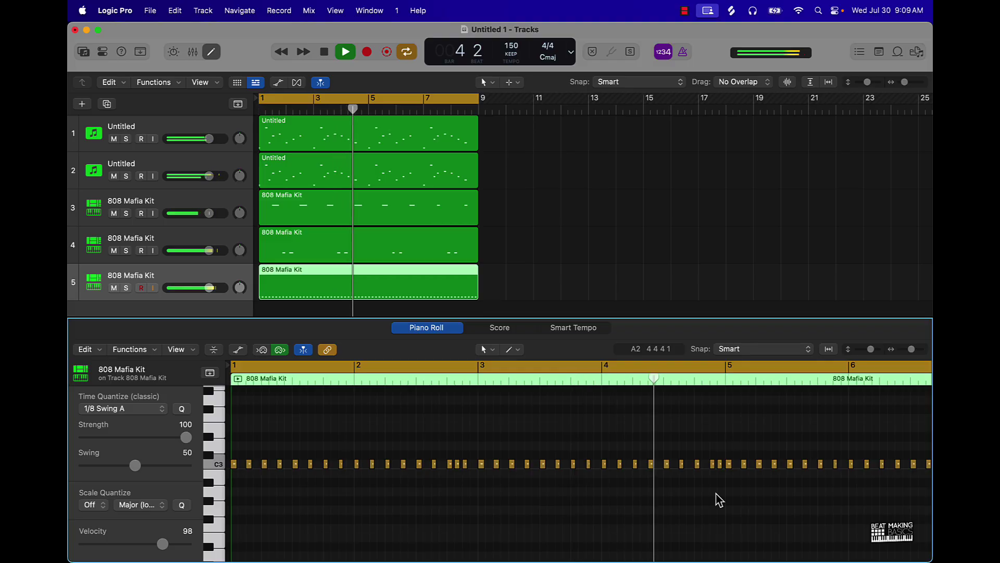
pyautogui.hscroll(3, 719, 500)
pyautogui.hscroll(3, 715, 496)
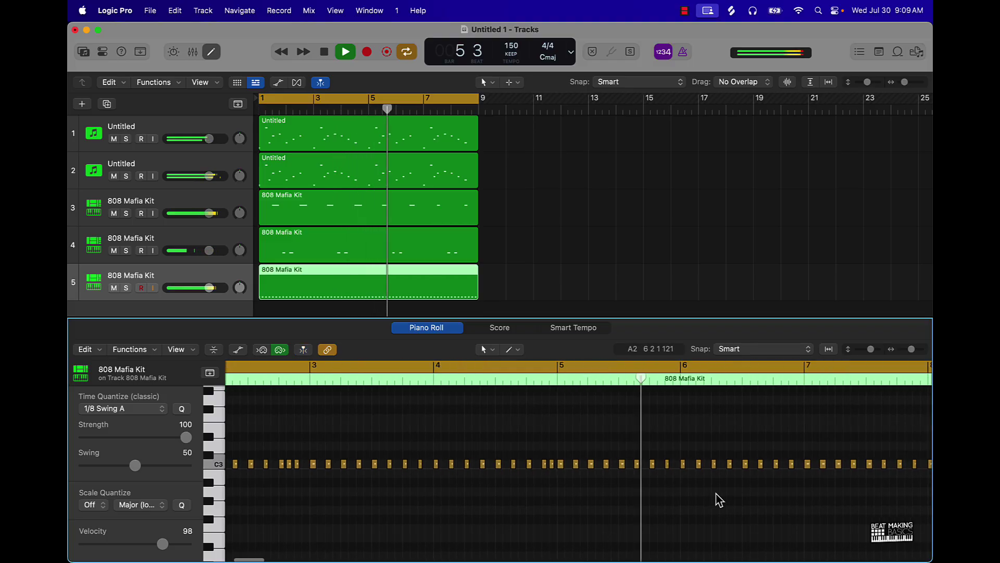
pyautogui.press('space')
# Play back from bar 5 to check the new roll
pyautogui.click(577, 463)
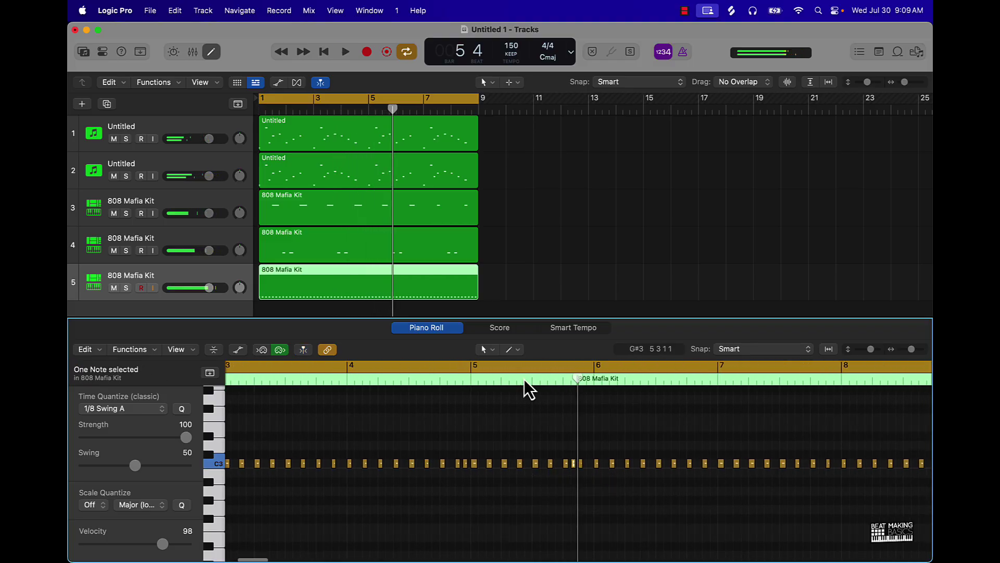
pyautogui.click(469, 377)
pyautogui.press('space')
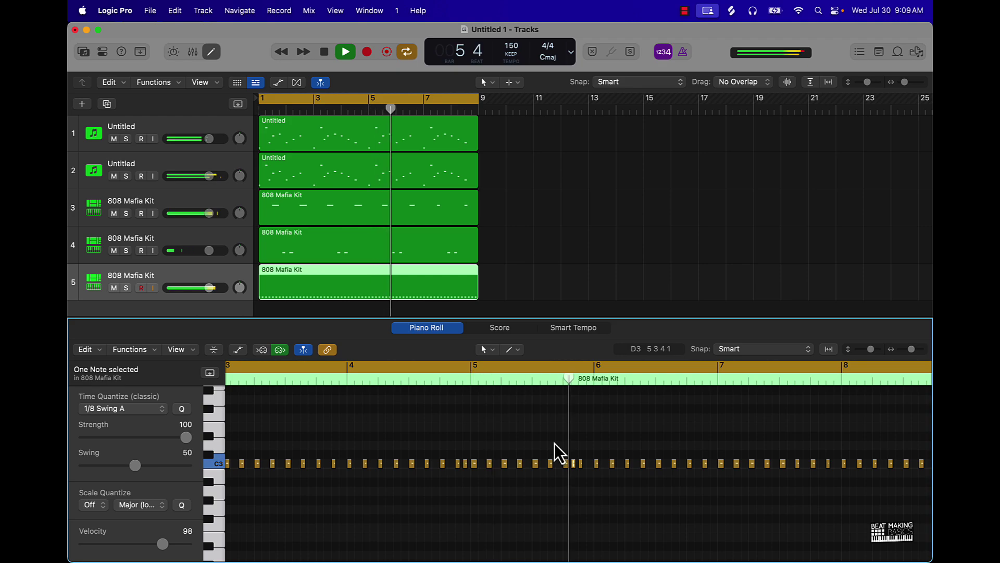
pyautogui.hscroll(3, 635, 438)
pyautogui.press('space')
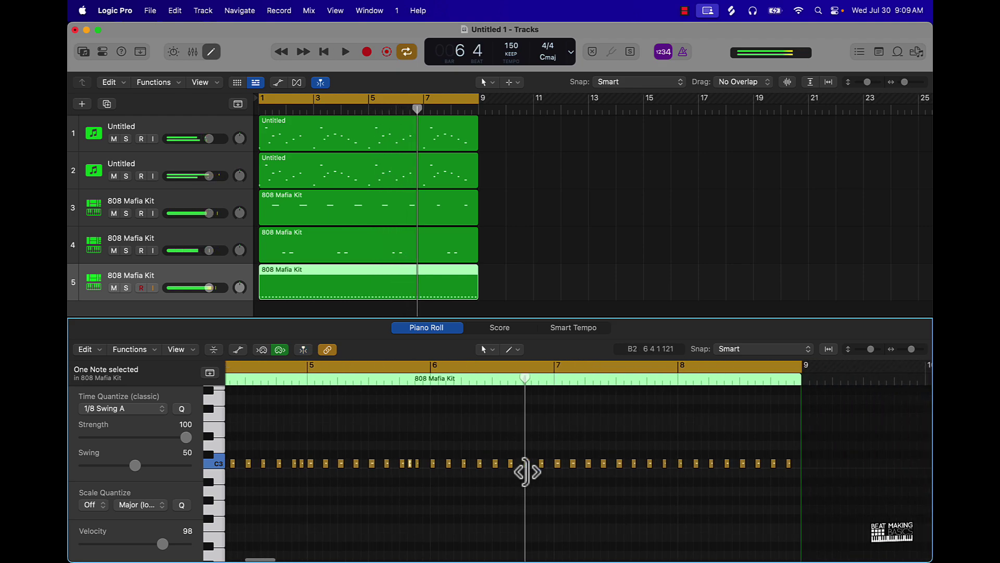
# Add a short C3 note near bar 6 beat 4, play from bar 6, and deselect the region
pyautogui.click(531, 463)
pyautogui.click(432, 380)
pyautogui.press('space')
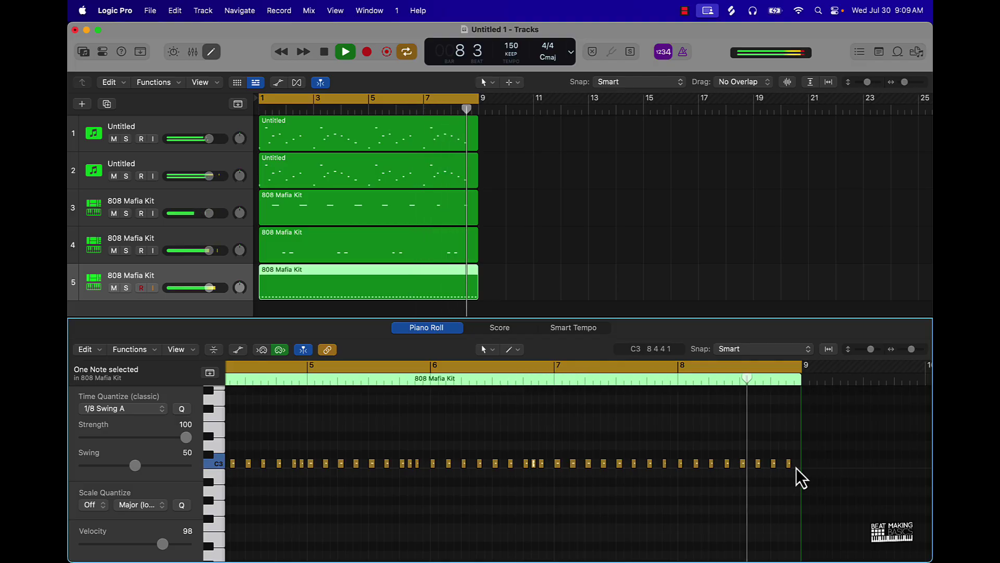
pyautogui.press('space')
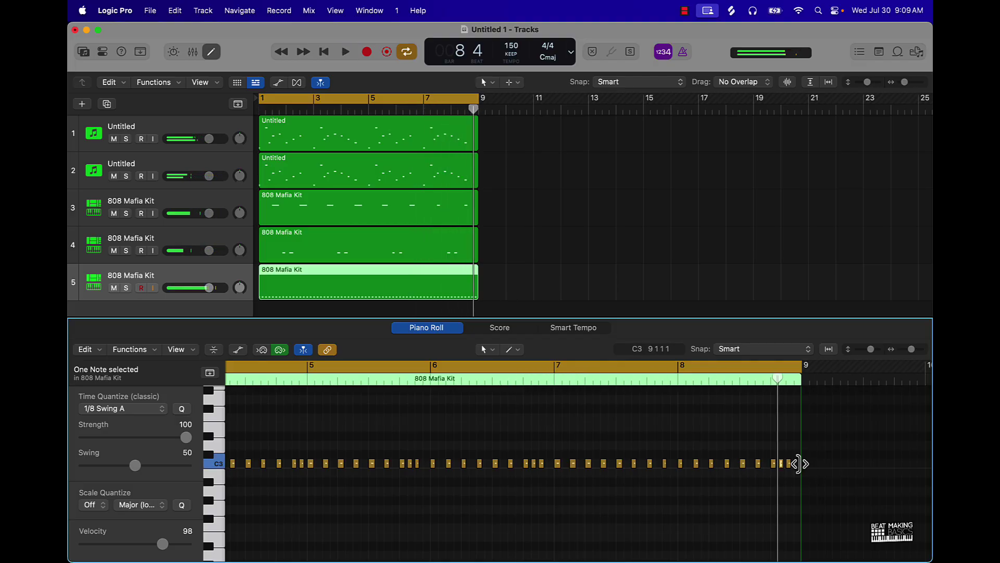
pyautogui.click(771, 447)
pyautogui.hscroll(-10, 748, 435)
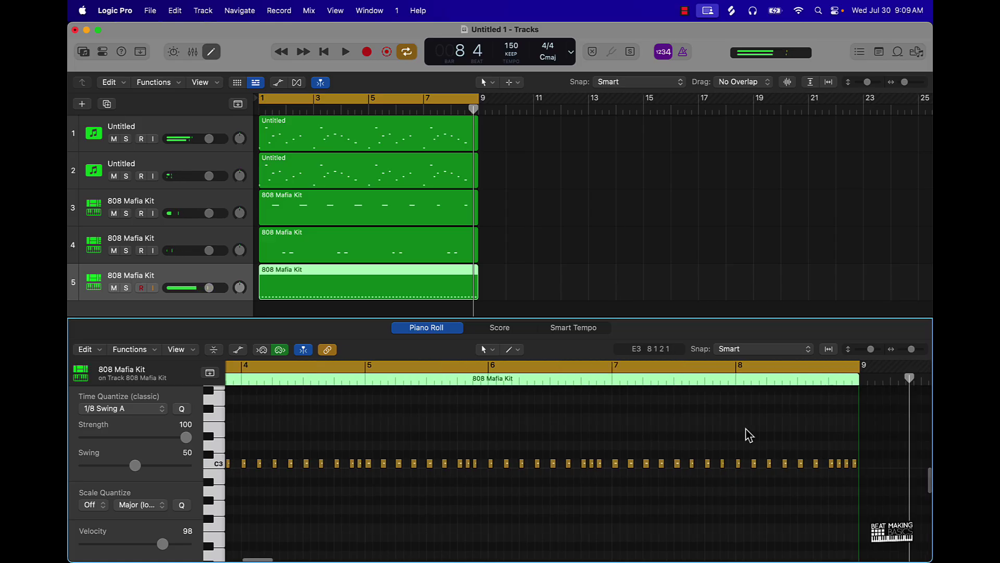
pyautogui.click(576, 222)
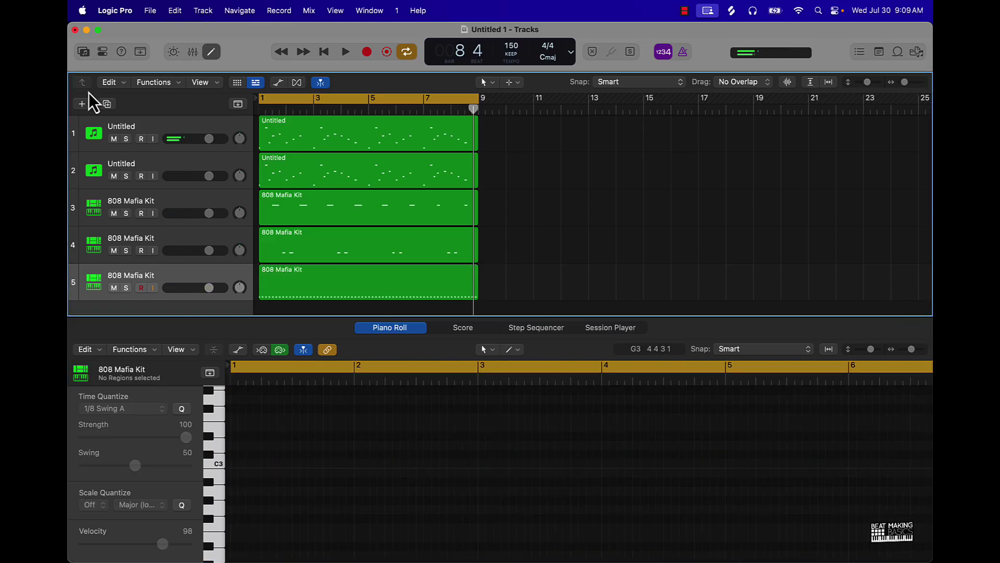
# Show the Inspector and create Inst 6 as a Mono Quick Sampler (Single Sample) instrument track
pyautogui.click(102, 53)
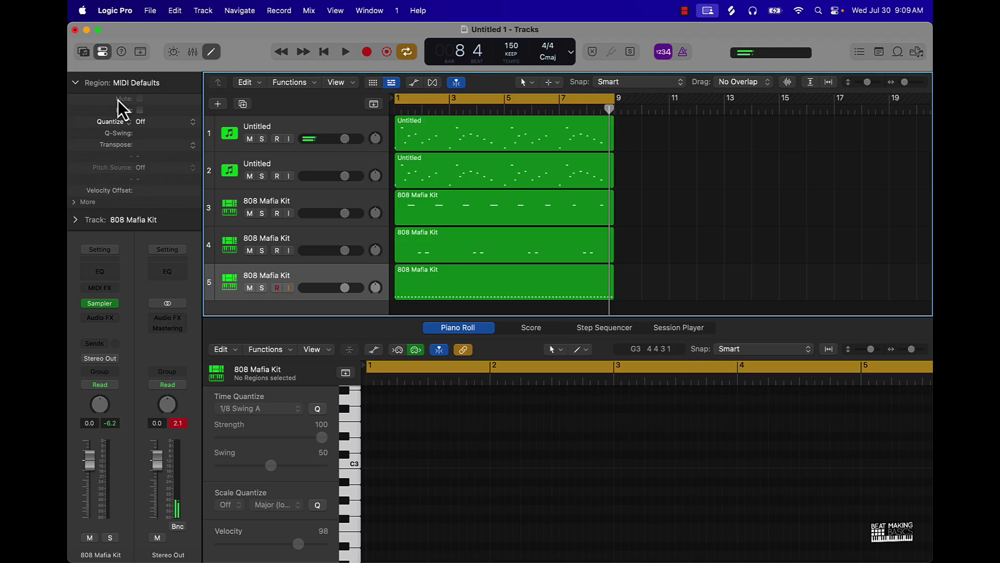
pyautogui.click(219, 104)
pyautogui.click(333, 323)
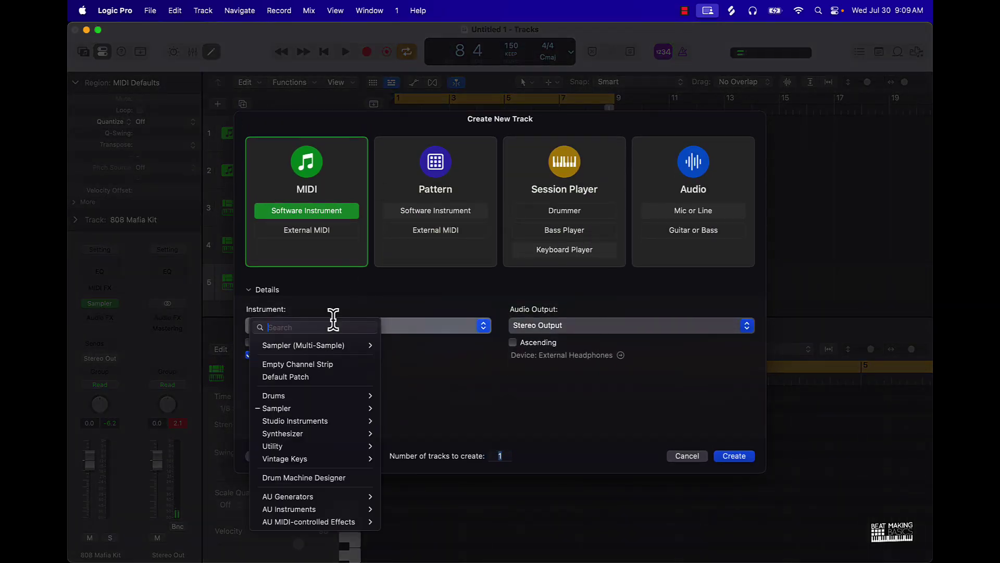
pyautogui.moveTo(337, 409)
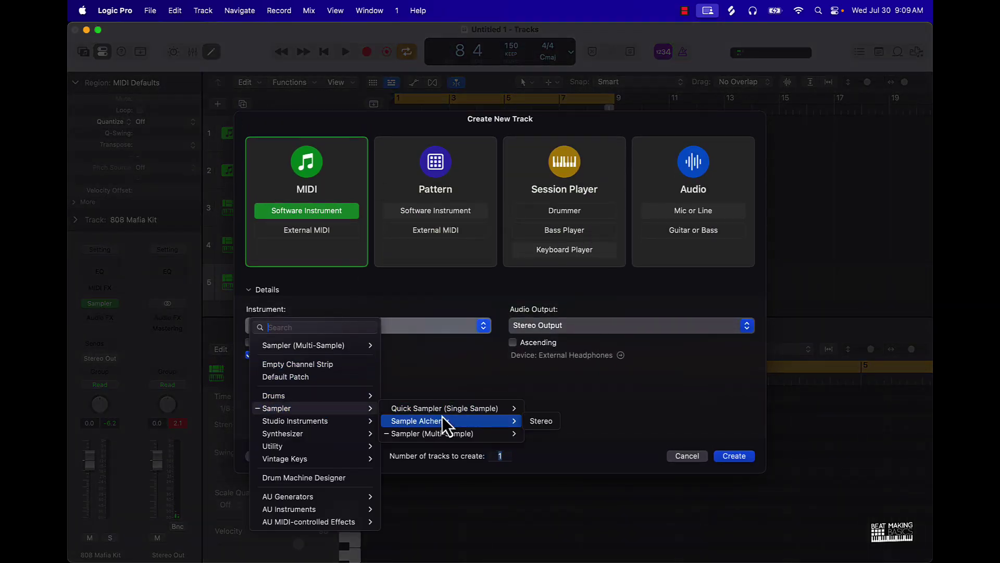
pyautogui.click(543, 407)
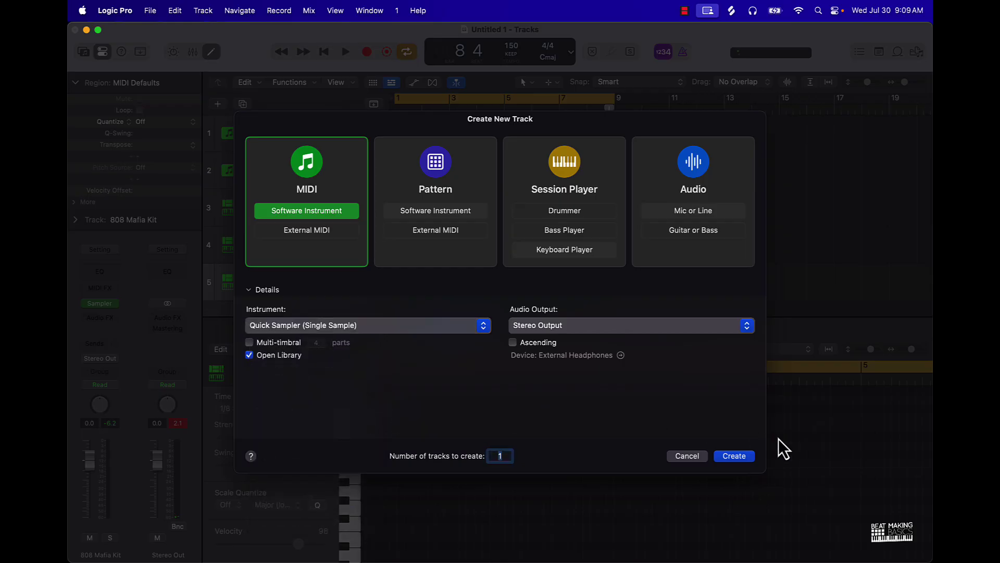
pyautogui.click(746, 458)
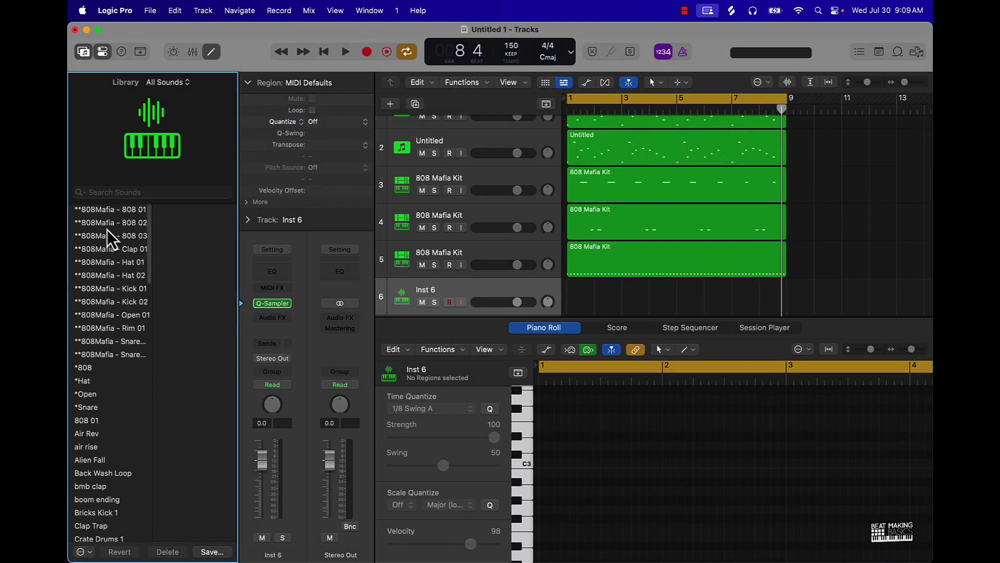
# Load 808Mafia - 808 01 onto track 6 and open Musical Typing at a higher octave
pyautogui.click(108, 210)
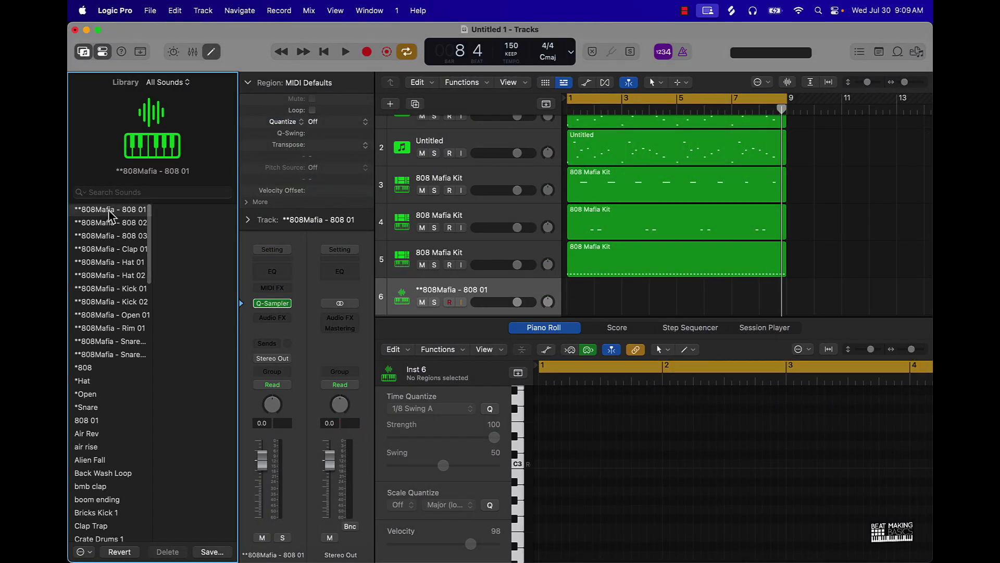
pyautogui.press('super+k')
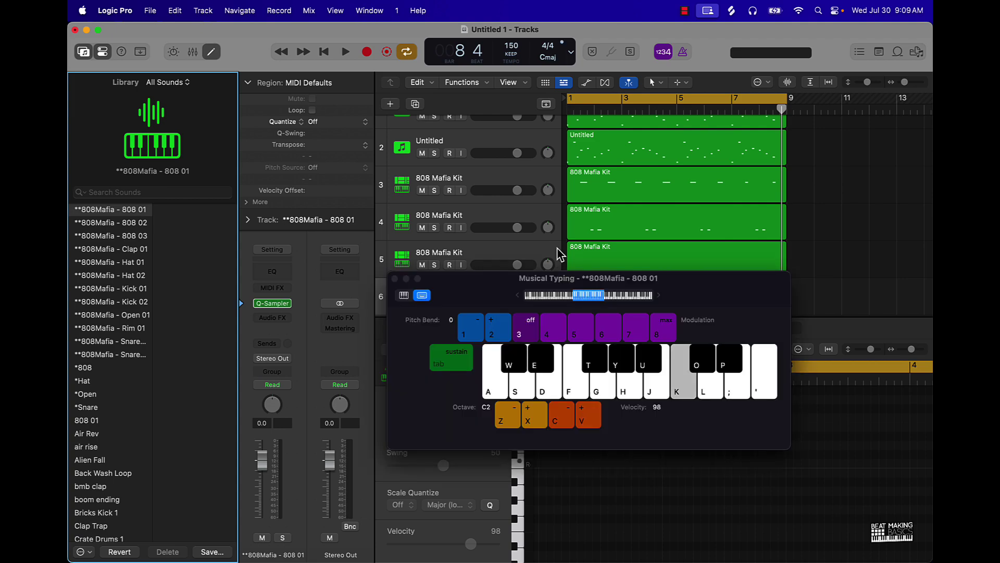
pyautogui.press('k')
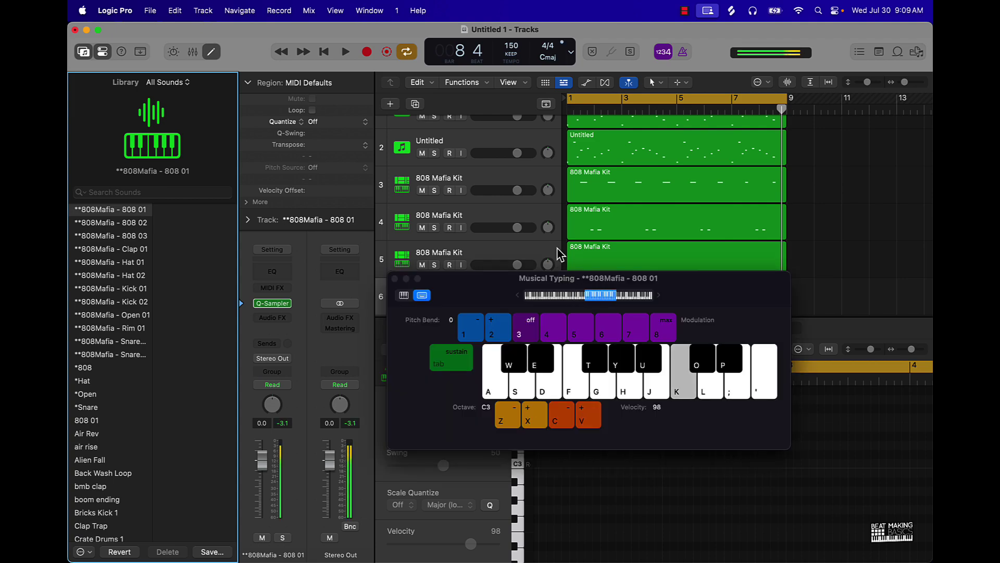
pyautogui.press('x')
pyautogui.press('x')
pyautogui.press('x')
pyautogui.press('k')
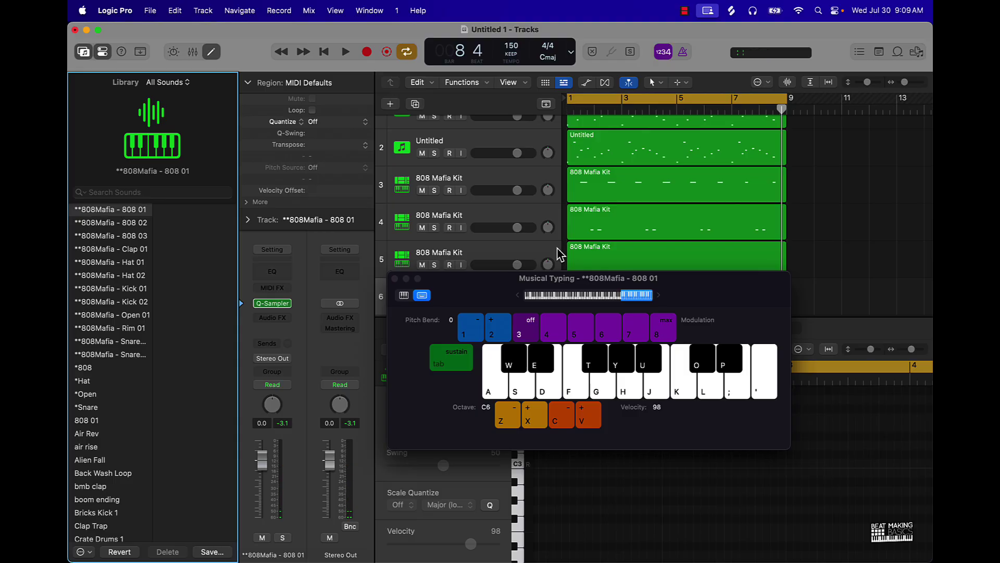
# Play the 808 along with the beat, then drop the Musical Typing octave to C2
pyautogui.press('space')
pyautogui.press('k')
pyautogui.press('k')
pyautogui.press('k')
pyautogui.press('k')
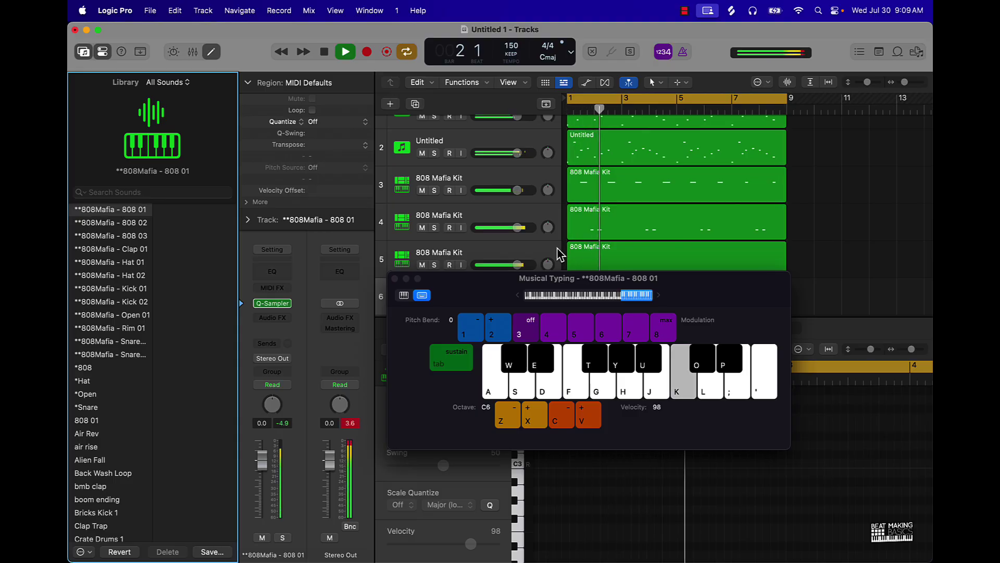
pyautogui.press('k')
pyautogui.press('space')
pyautogui.press('z')
pyautogui.press('z')
pyautogui.press('z')
pyautogui.press('k')
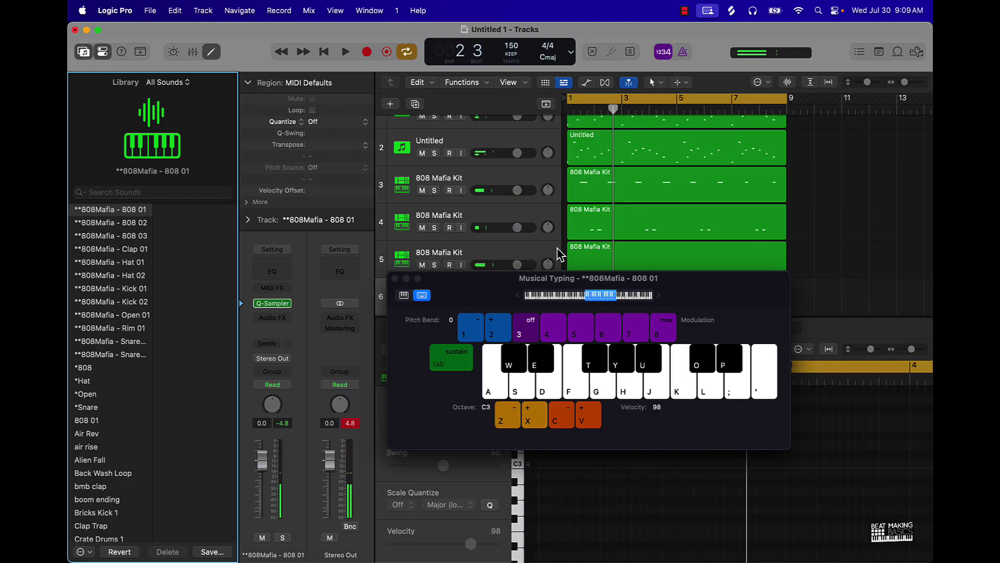
pyautogui.press('z')
pyautogui.press('k')
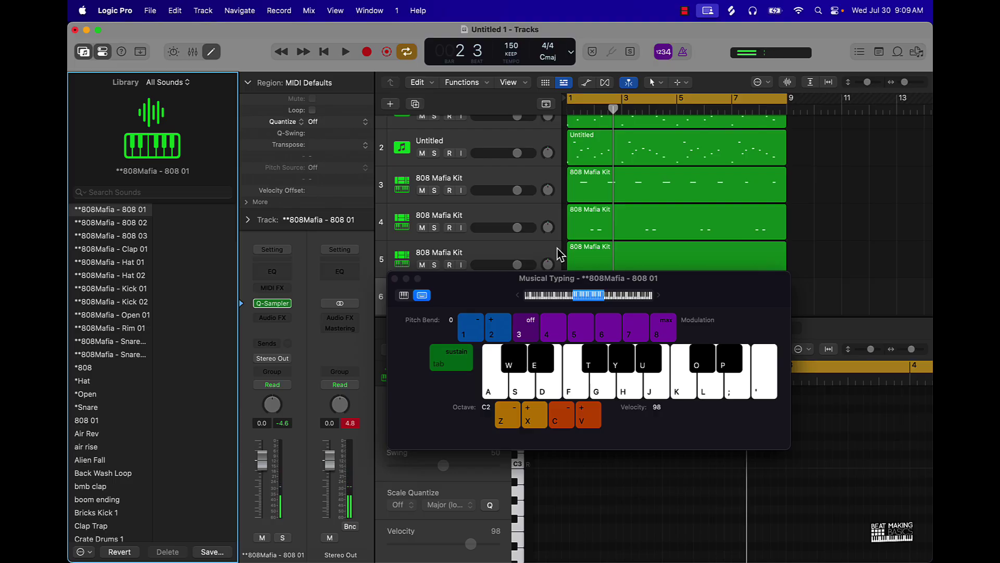
pyautogui.click(273, 303)
pyautogui.moveTo(758, 151); pyautogui.dragTo(536, 152)
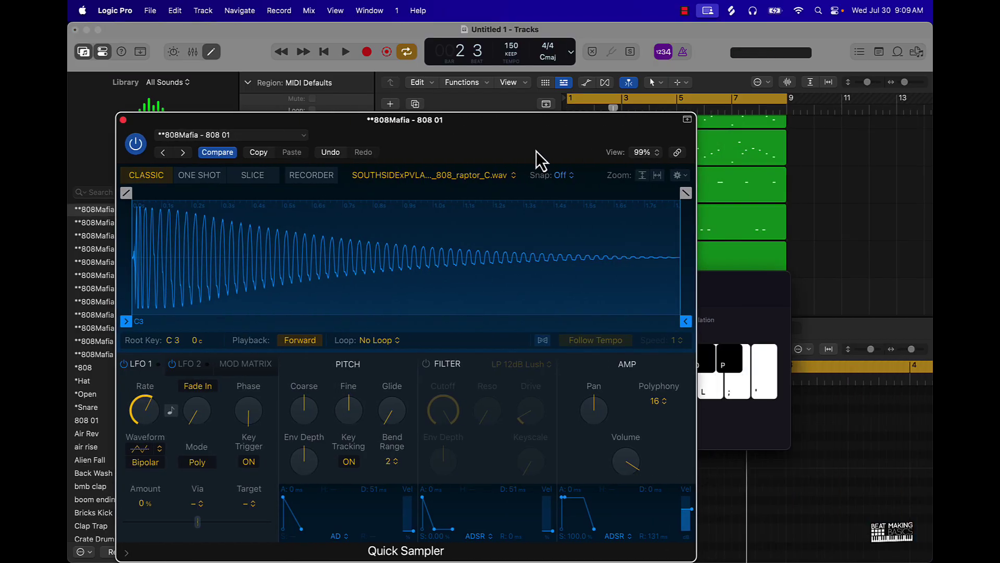
pyautogui.click(198, 137)
pyautogui.click(472, 121)
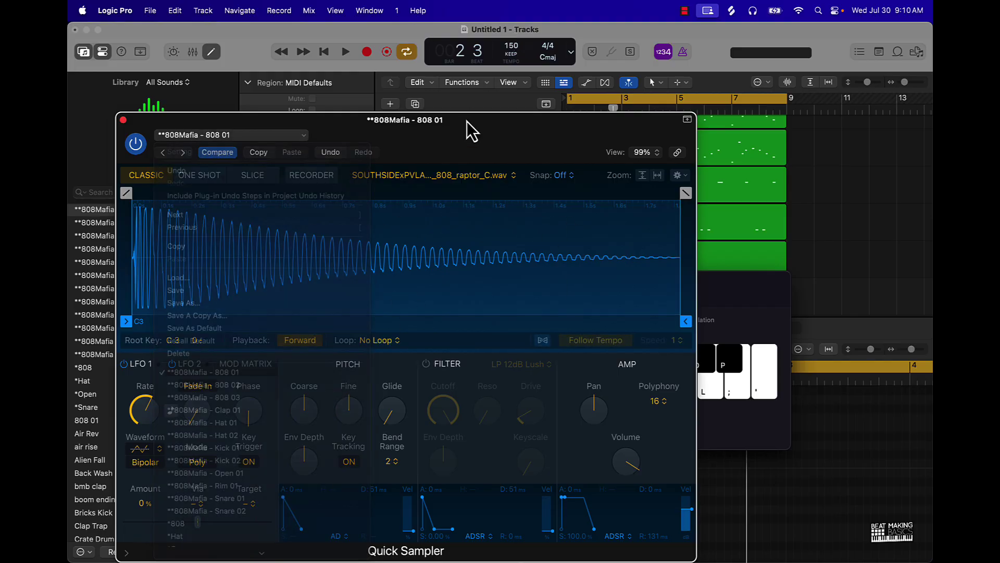
# Close the sampler settings and record an 808 line of K and F notes over bars 1–8
pyautogui.click(123, 121)
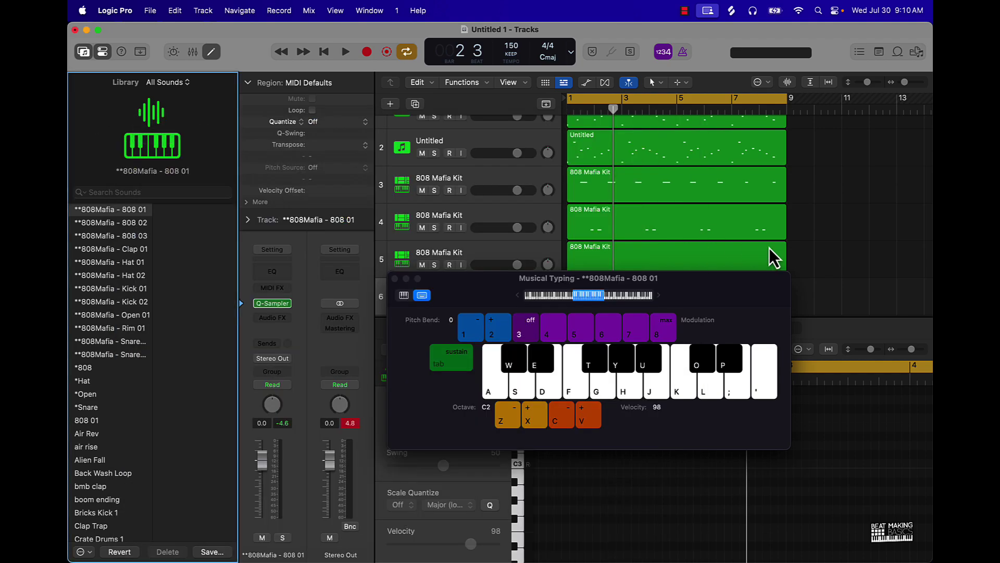
pyautogui.press('k')
pyautogui.press('r')
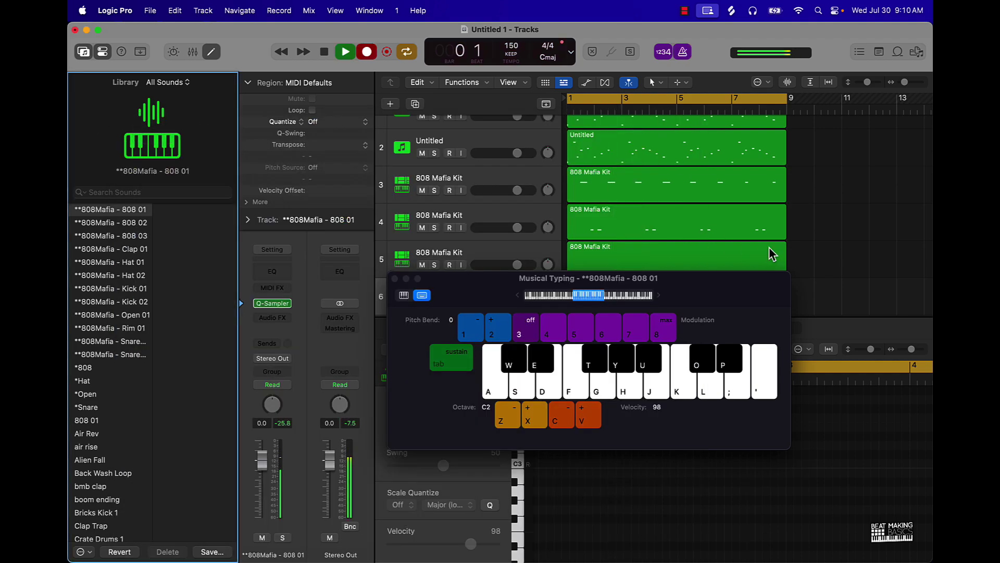
pyautogui.press('k')
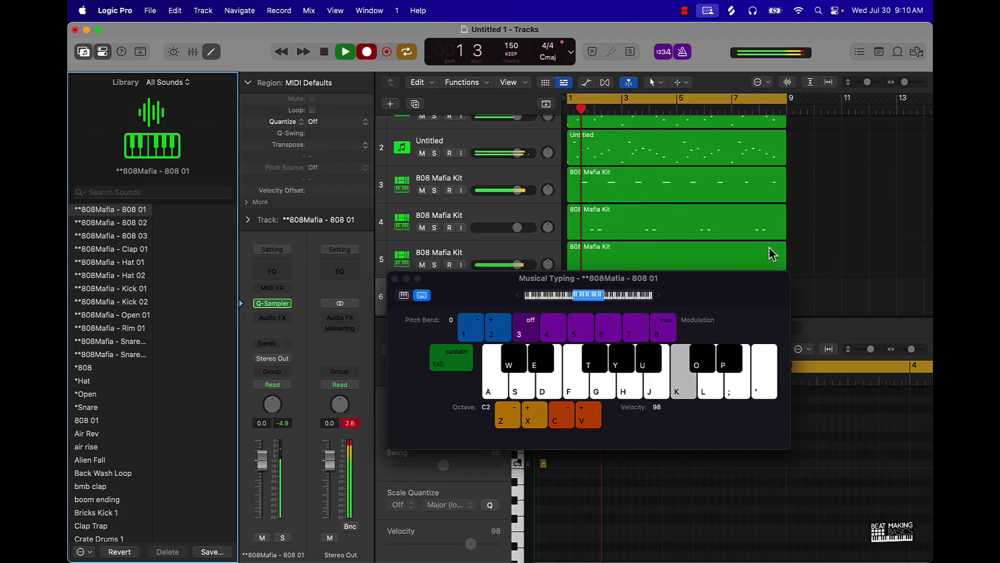
pyautogui.press('k')
pyautogui.press('k')
pyautogui.press('k')
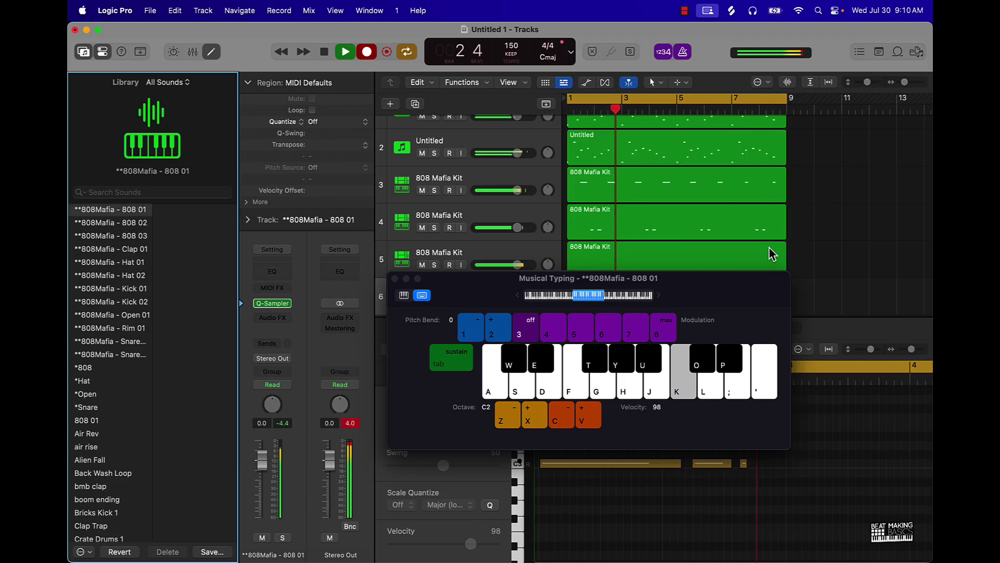
pyautogui.press('k')
pyautogui.press('k')
pyautogui.press('k')
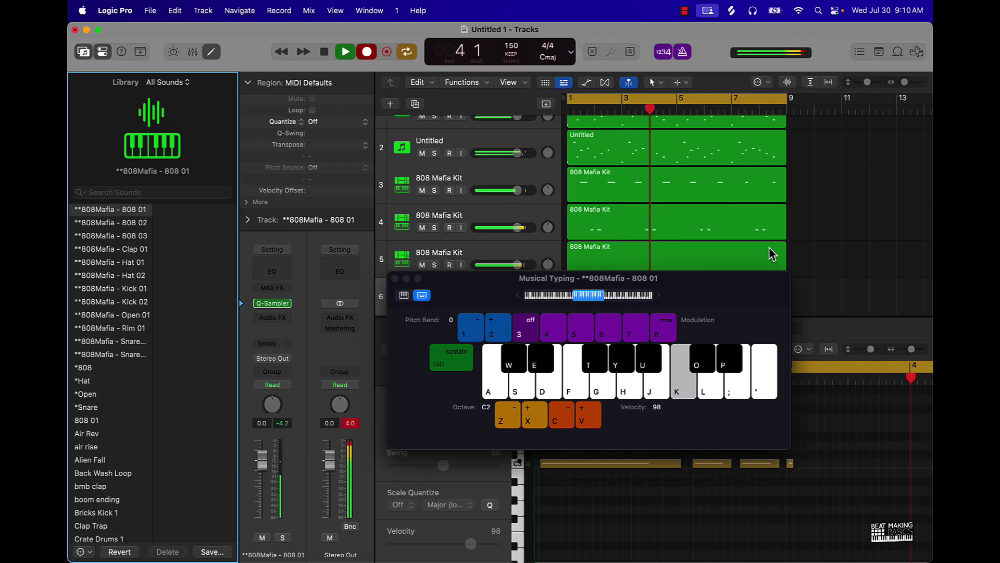
pyautogui.press('f')
pyautogui.press('k')
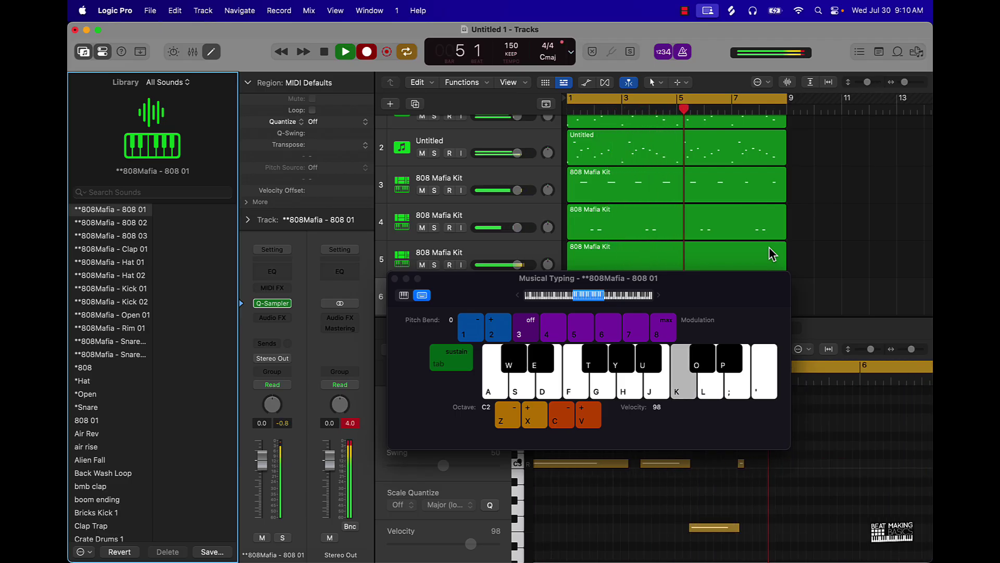
pyautogui.press('k')
pyautogui.press('k')
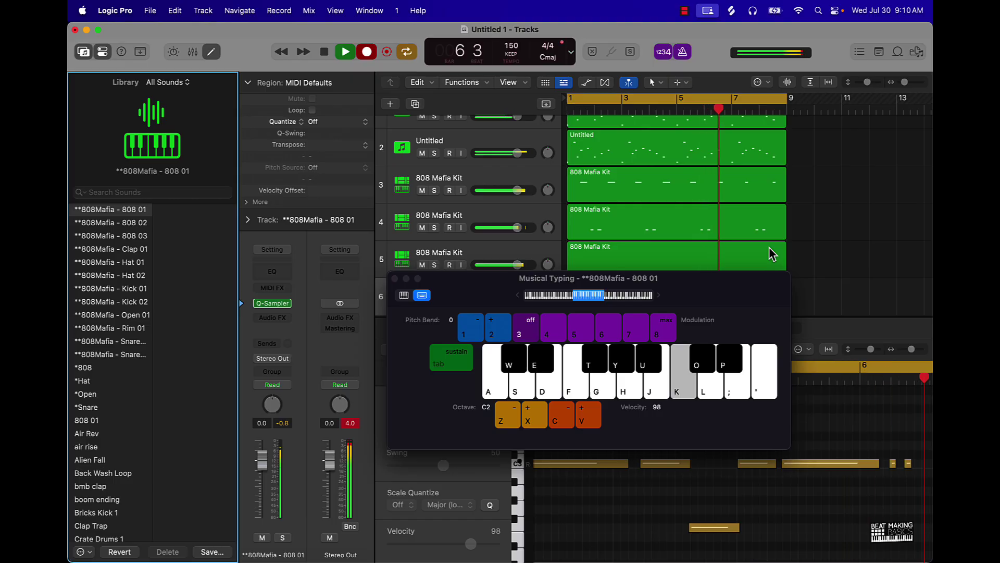
pyautogui.press('k')
pyautogui.press('k')
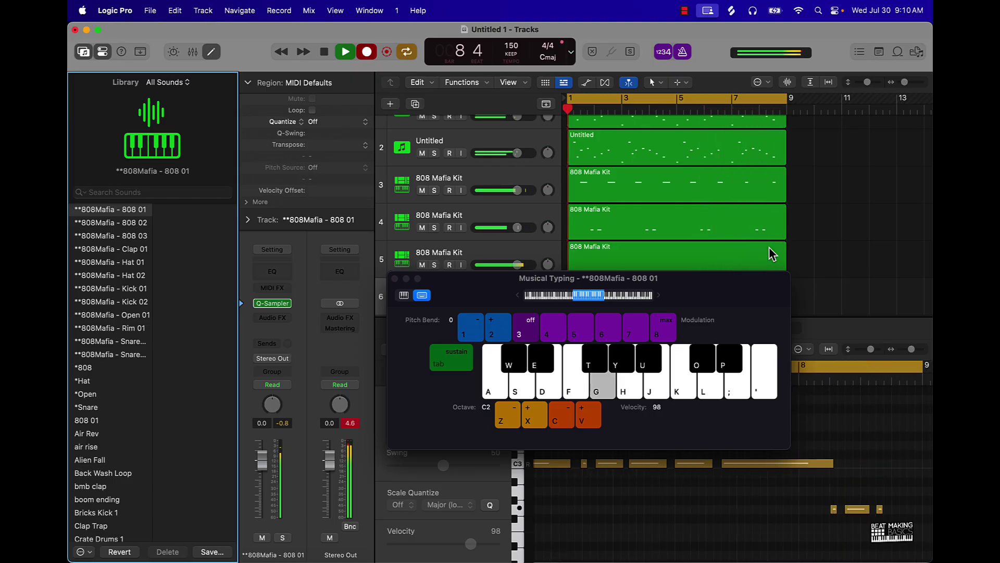
pyautogui.press('k')
pyautogui.press('space')
# Select all 16 808 notes in the Piano Roll, quantize to 1/8 Swing A, and transpose them up
pyautogui.click(395, 278)
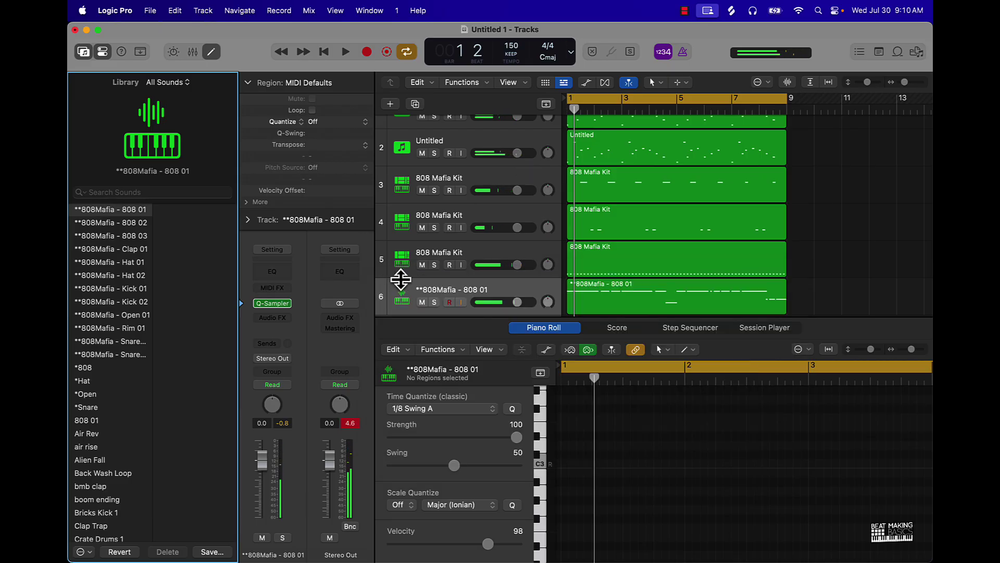
pyautogui.click(742, 303)
pyautogui.click(708, 507)
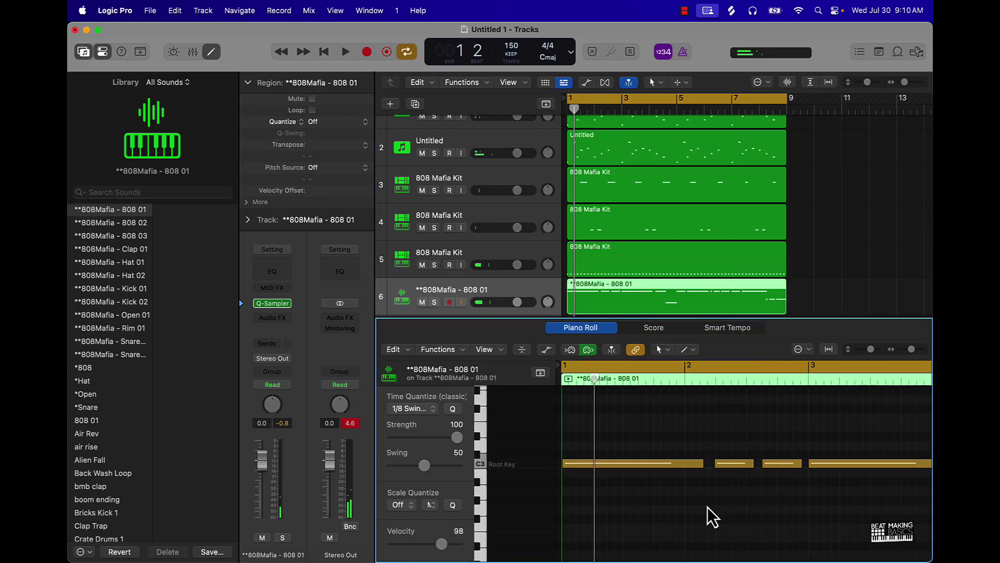
pyautogui.press('super+a')
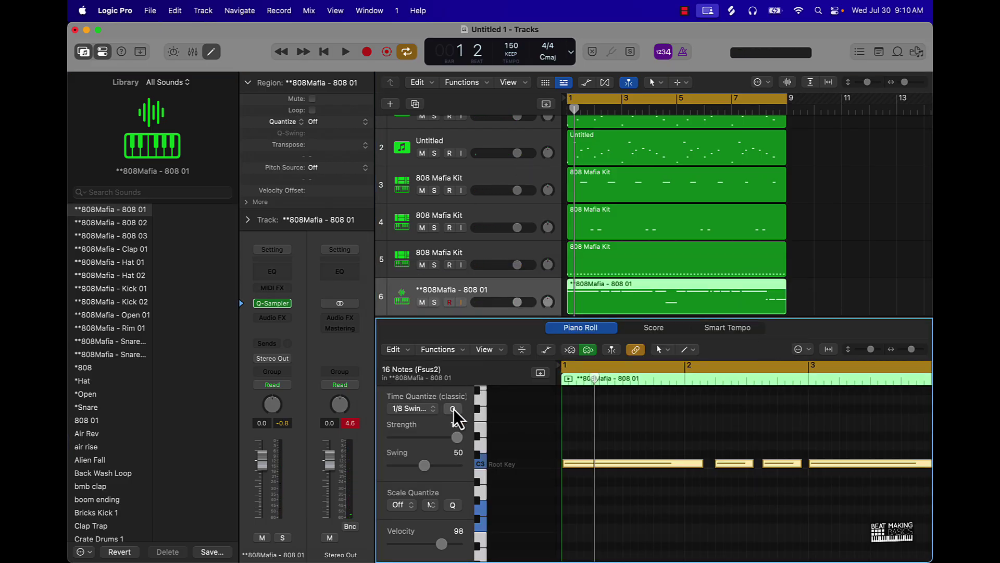
pyautogui.click(453, 408)
pyautogui.moveTo(670, 461)
pyautogui.press('Delete')
pyautogui.press('space')
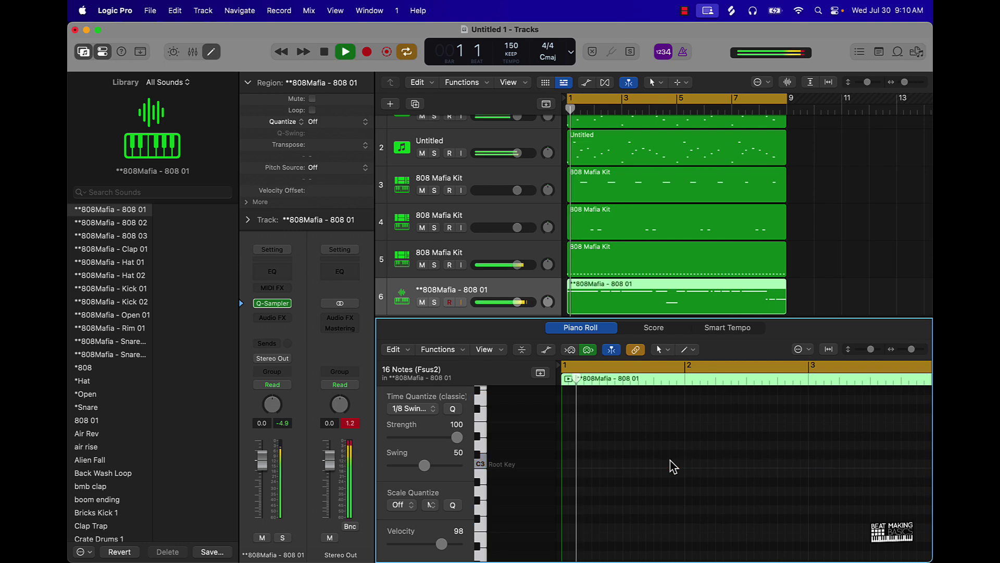
# Raise the lone lower 808 note in bar 4 by one semitone
pyautogui.scroll(10, 671, 460)
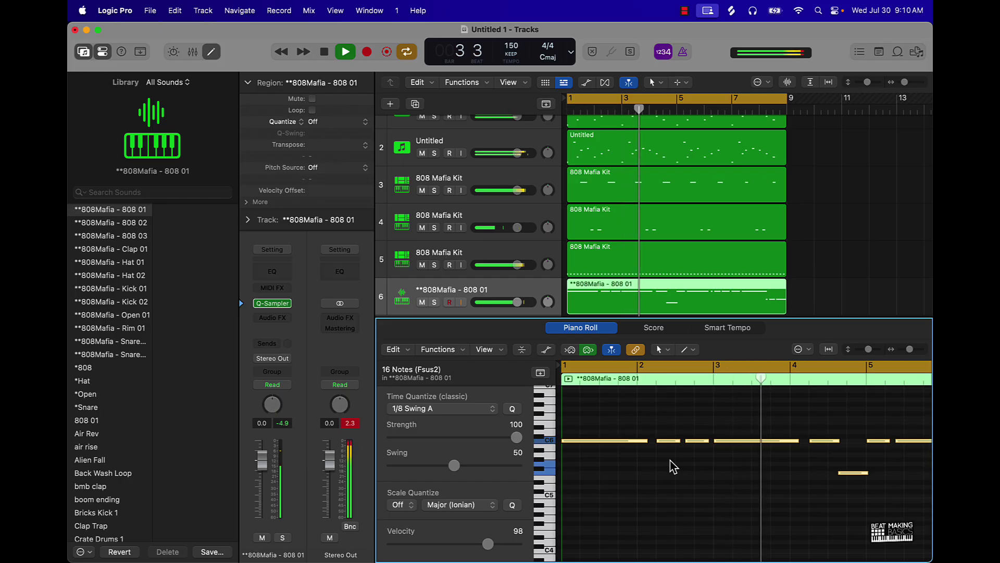
pyautogui.hscroll(3, 674, 466)
pyautogui.press('space')
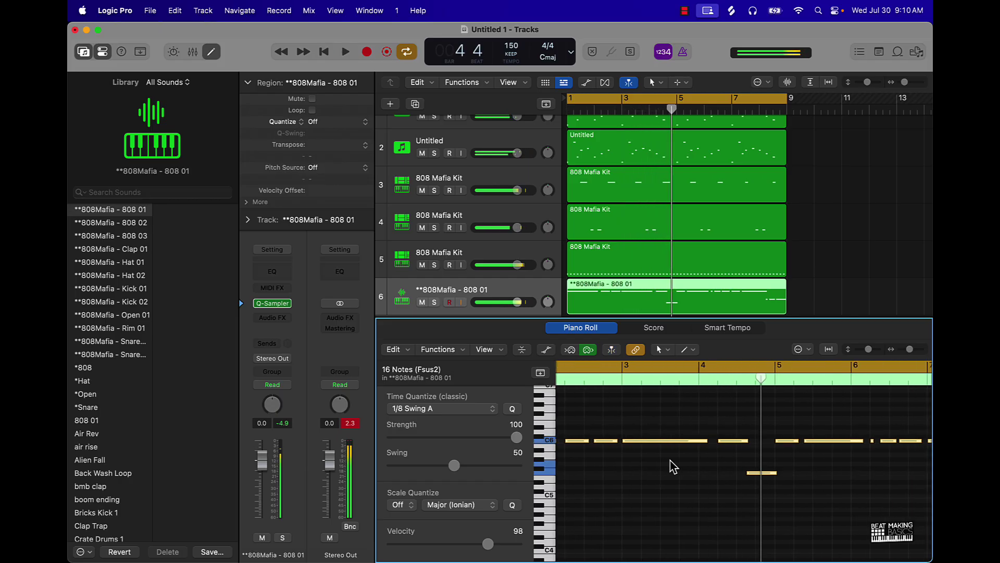
pyautogui.click(784, 477)
pyautogui.click(755, 474)
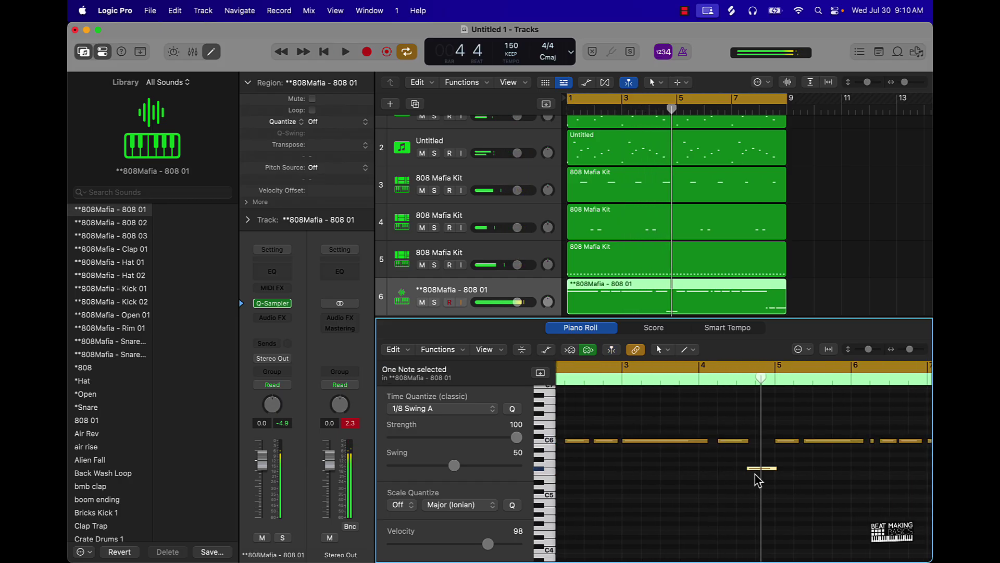
pyautogui.hotkey('alt', 'Up')
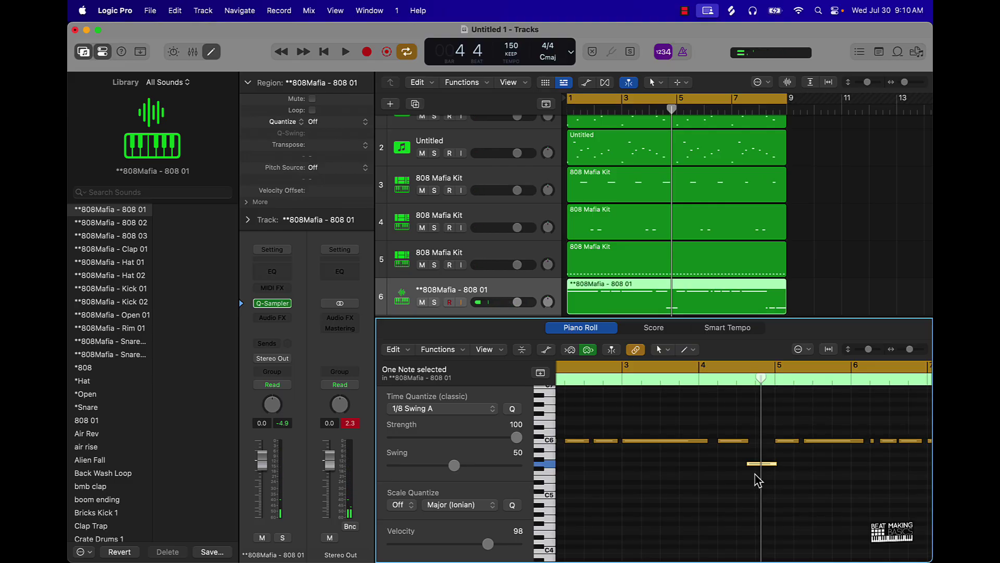
# Replay from bar 4 to check the change, then select all 808 notes
pyautogui.click(761, 420)
pyautogui.click(733, 381)
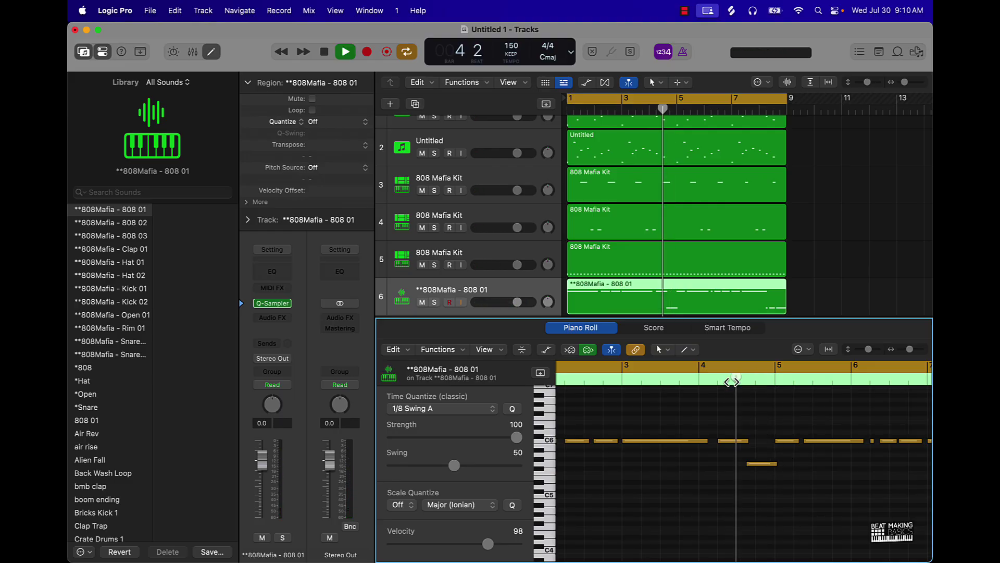
pyautogui.press('space')
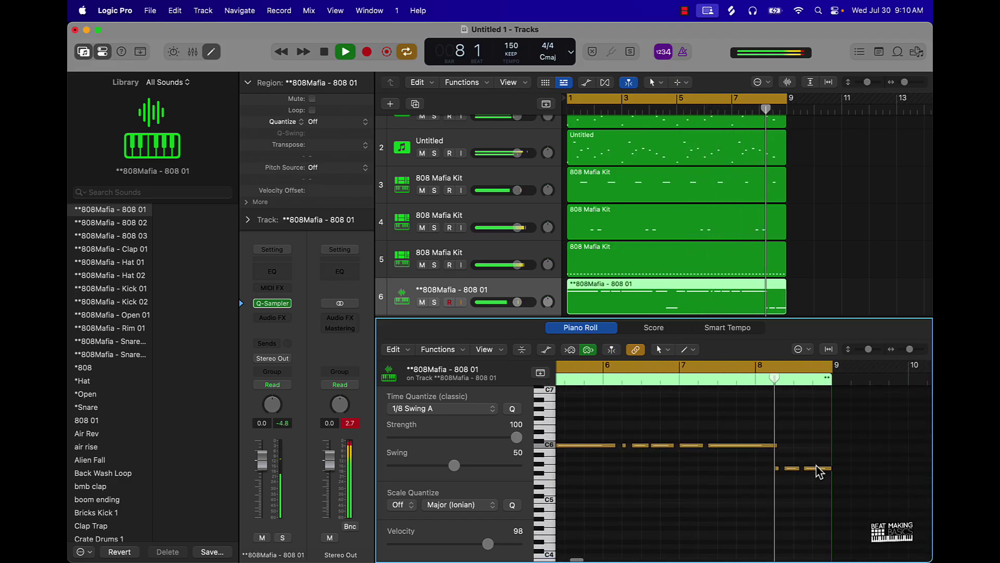
pyautogui.press('space')
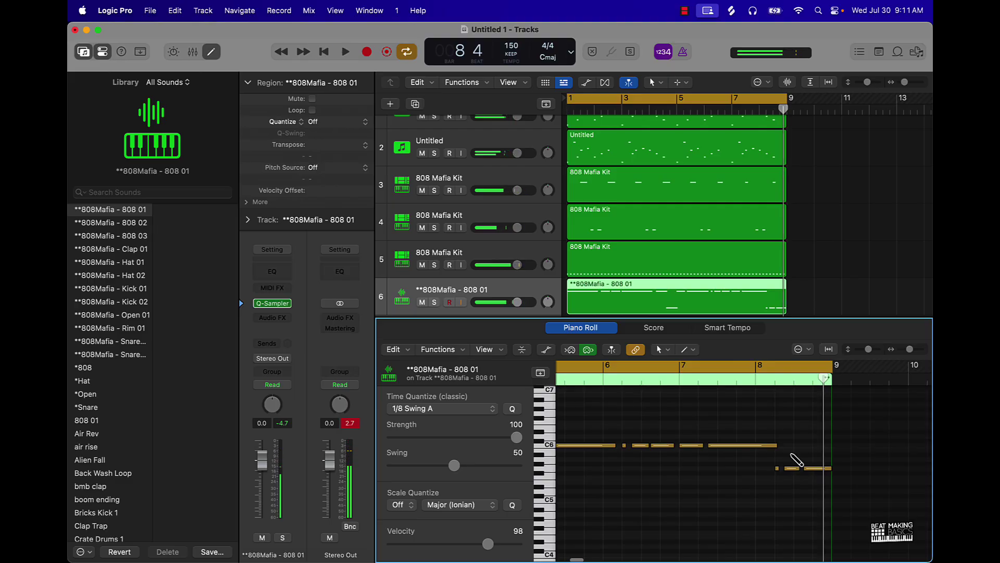
pyautogui.press('super+a')
pyautogui.hscroll(-10, 649, 482)
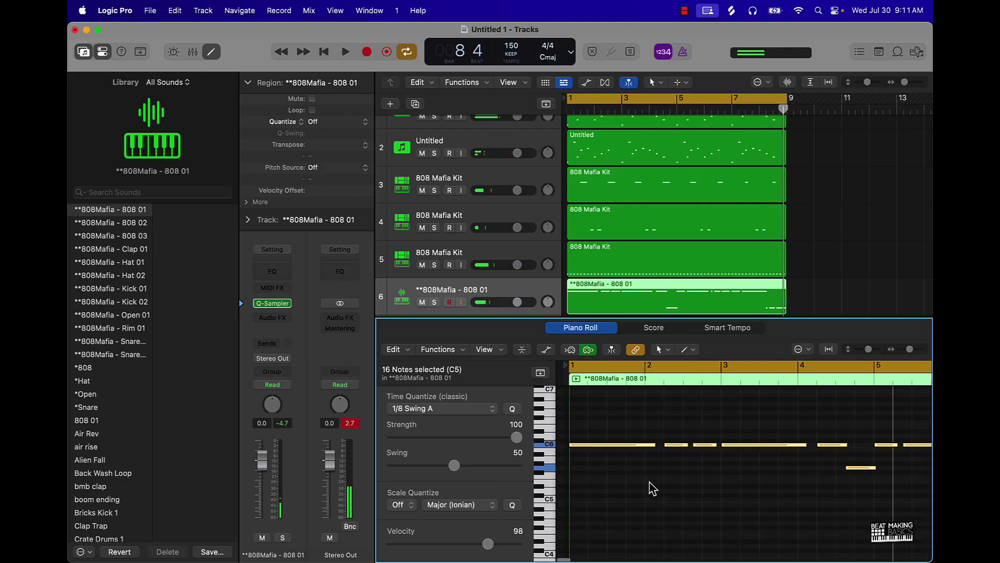
# Apply Trim Note End to Selected Notes (8 Ticks Gap) to the selected 808 notes
pyautogui.rightClick(585, 448)
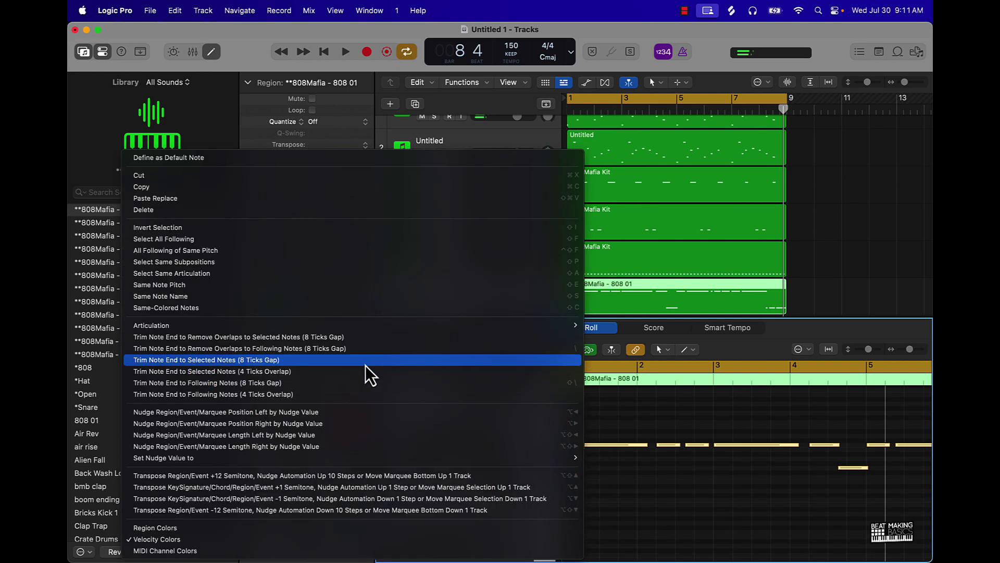
pyautogui.click(333, 373)
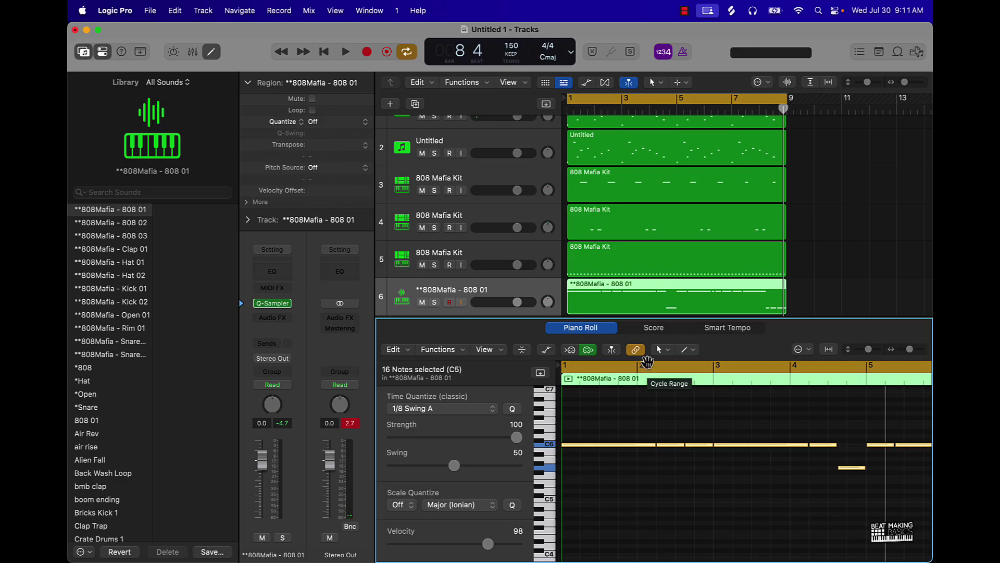
# Drop the 808 notes two octaves to the C3 range and play the line back
pyautogui.hotkey('alt', 'shift', 'Down')
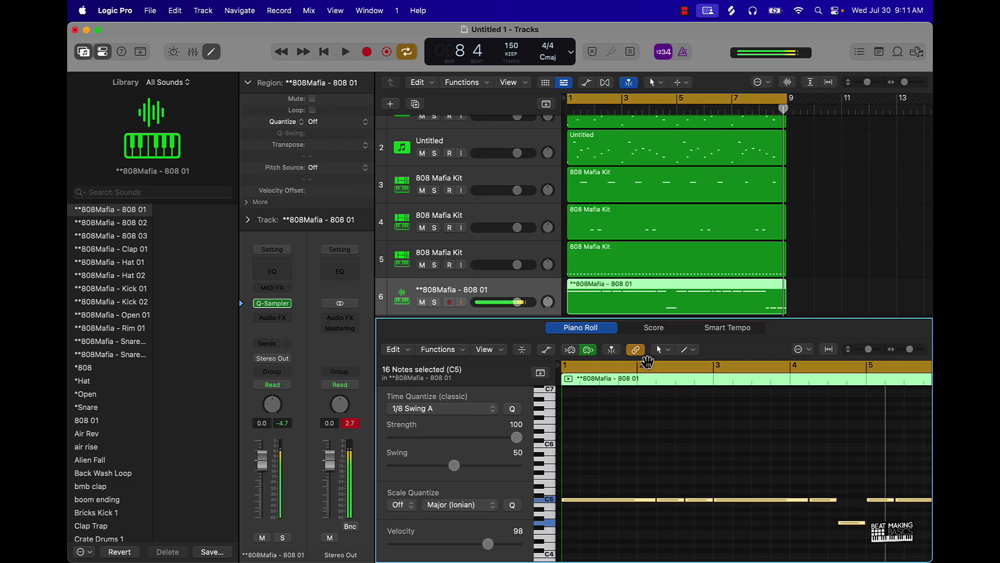
pyautogui.hotkey('alt', 'shift', 'Down')
pyautogui.hotkey('alt', 'shift', 'Down')
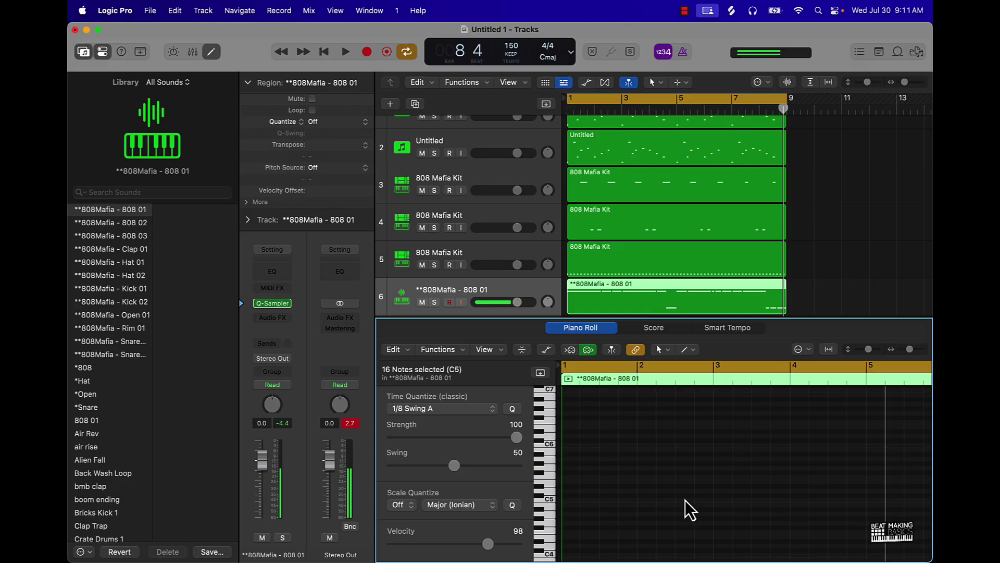
pyautogui.scroll(-5, 686, 499)
pyautogui.click(681, 486)
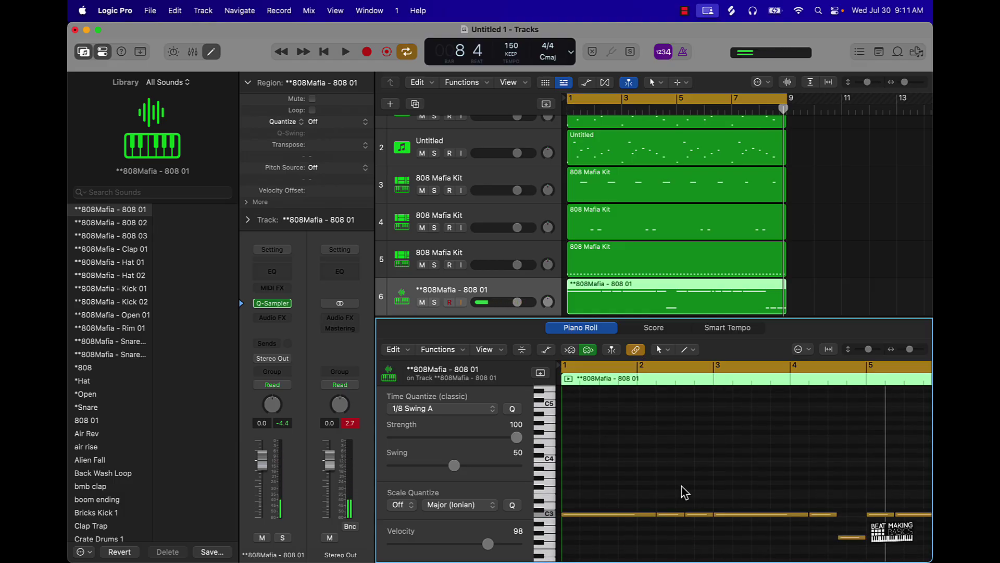
pyautogui.press('space')
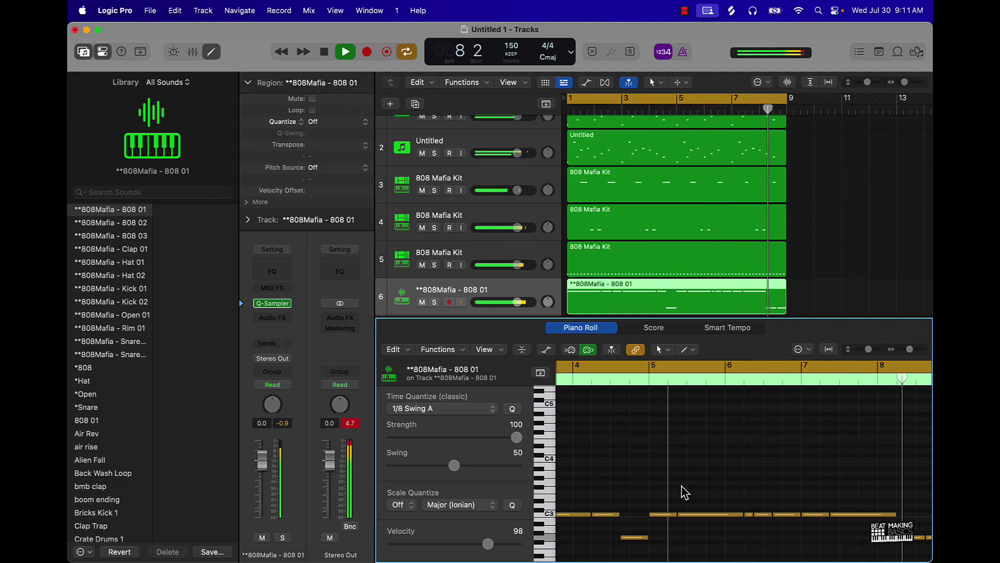
pyautogui.press('space')
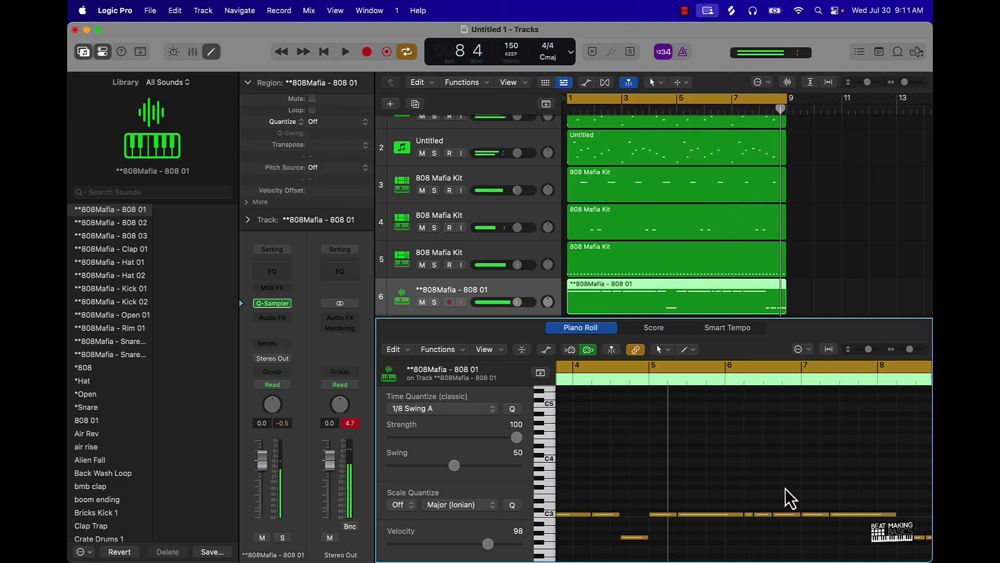
# Raise one 808 note near bar 7 an octave to C4 and replay the beat
pyautogui.click(786, 514)
pyautogui.hotkey('alt', 'shift', 'Up')
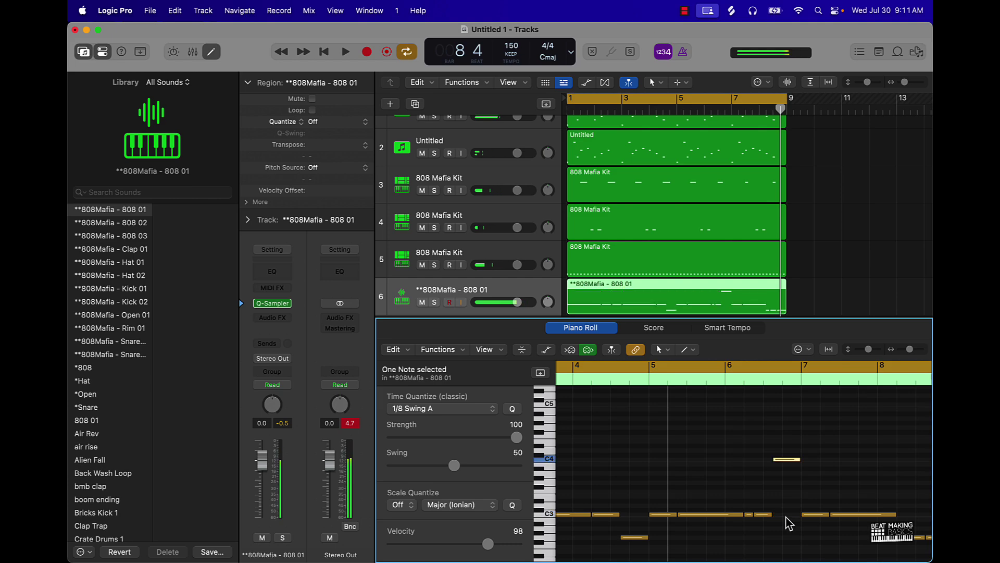
pyautogui.click(789, 522)
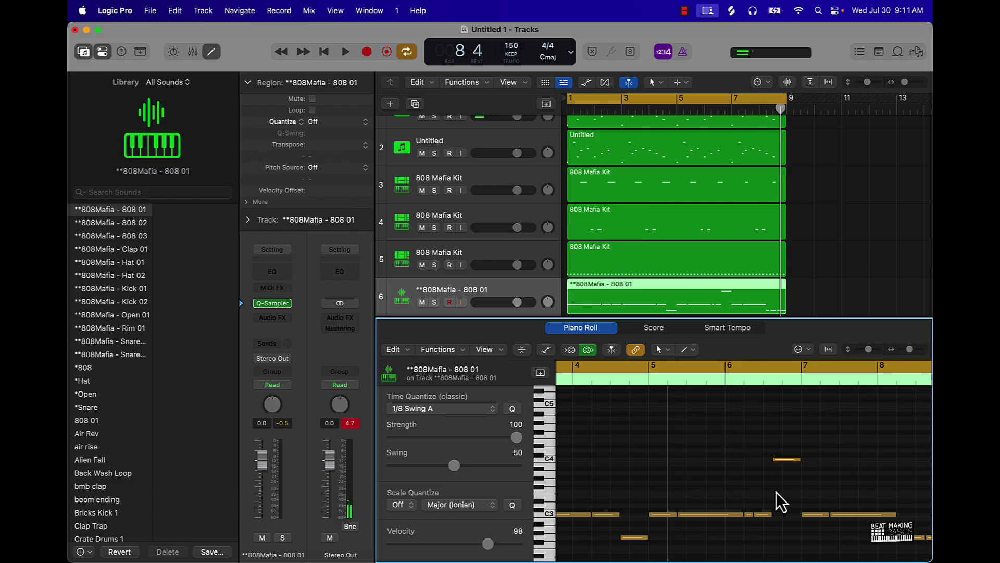
pyautogui.press('space')
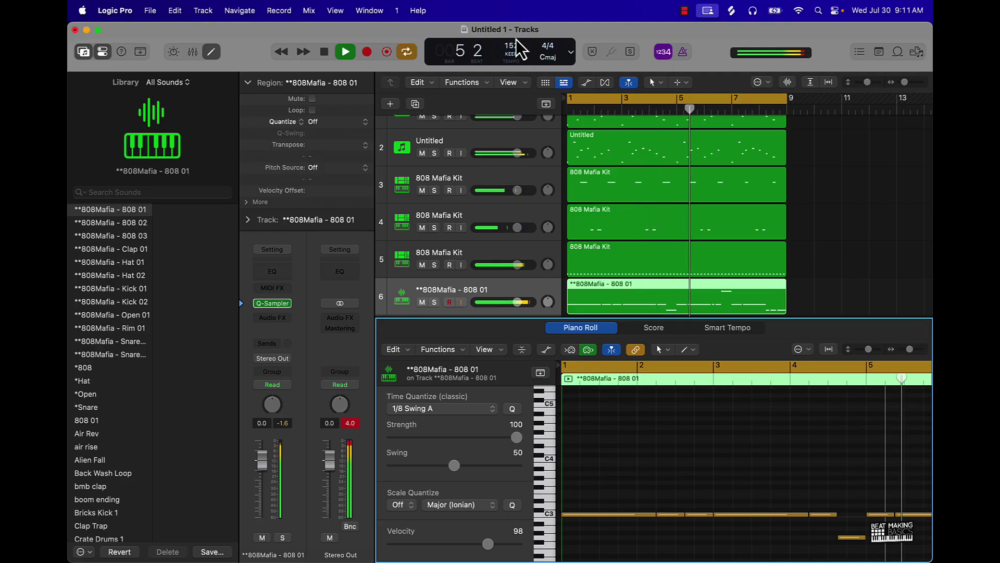
pyautogui.click(858, 243)
pyautogui.scroll(-2, 857, 243)
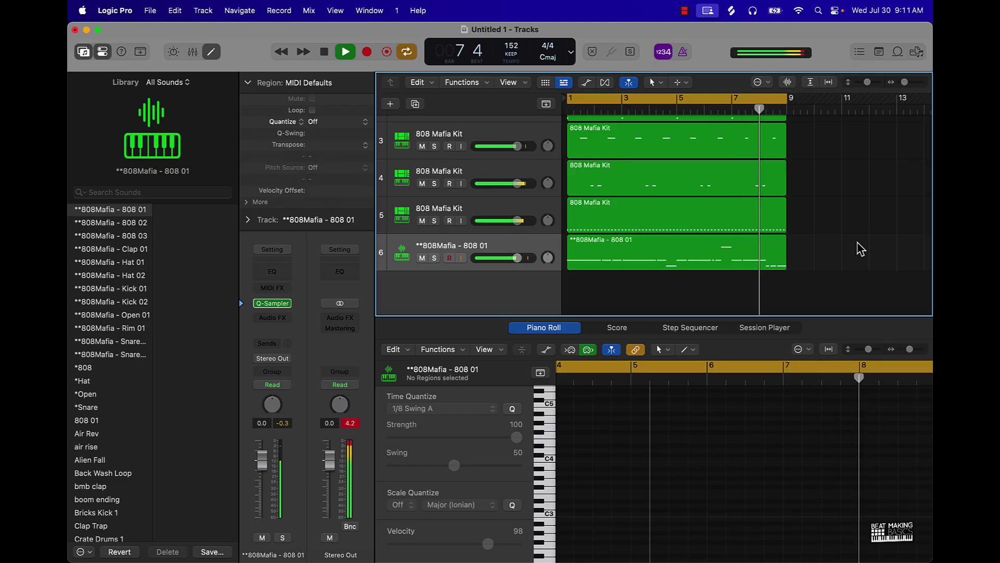
# Stop playback and add a new Software Instrument track as track 7
pyautogui.press('space')
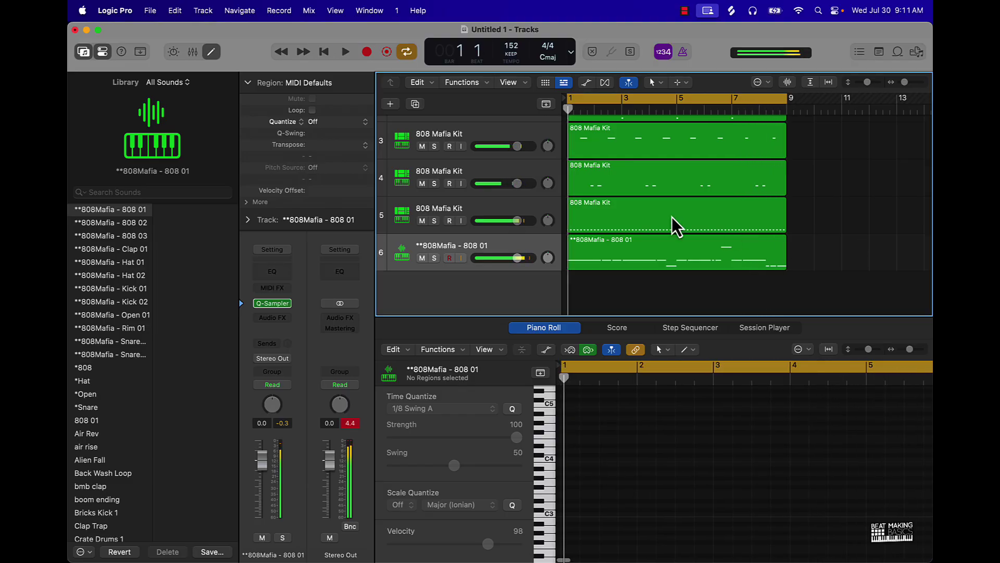
pyautogui.click(391, 104)
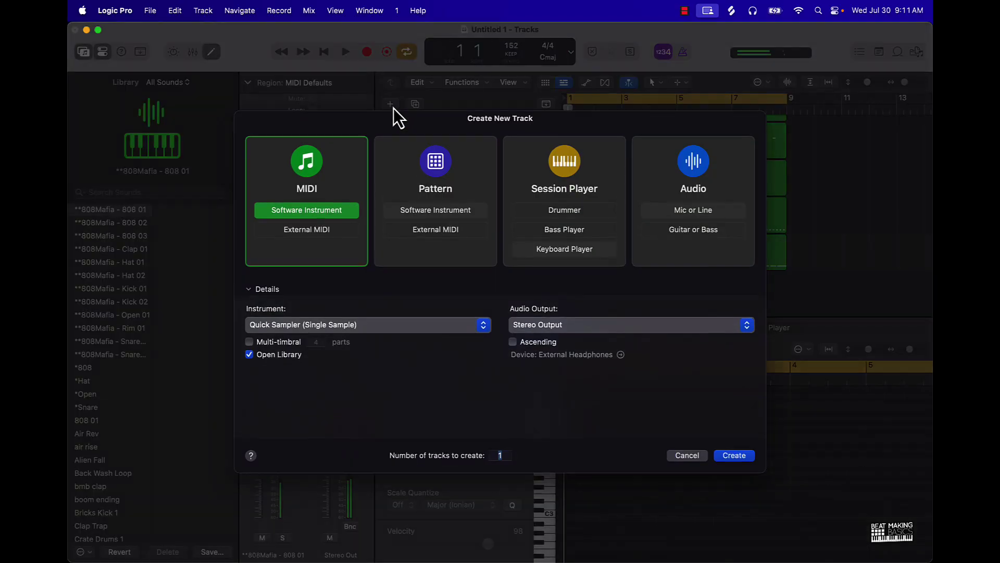
pyautogui.click(732, 456)
pyautogui.scroll(-1, 111, 398)
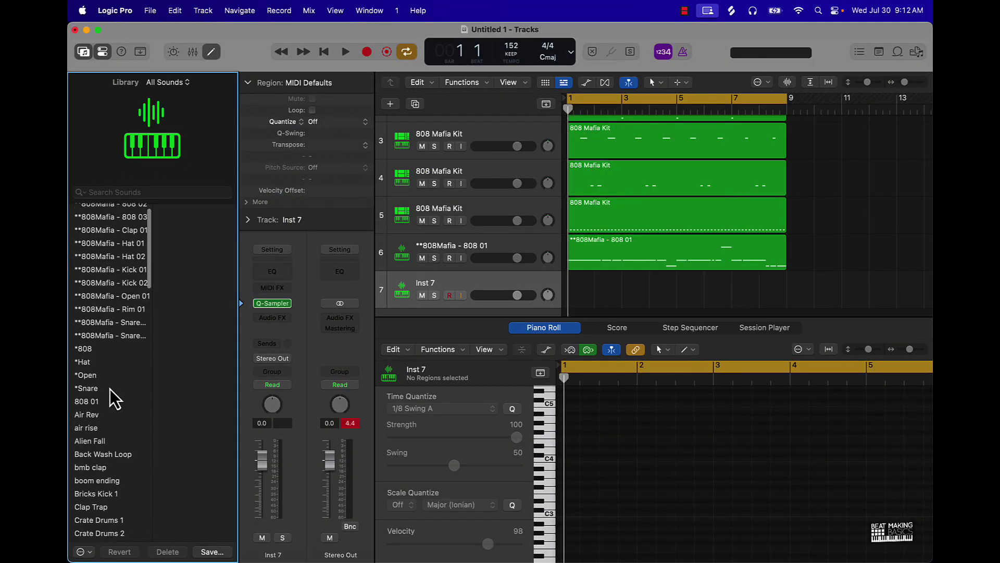
pyautogui.scroll(-5, 111, 398)
# Load Bricks Kick 1 onto track 7 and audition it with Musical Typing
pyautogui.click(110, 395)
pyautogui.press('super+k')
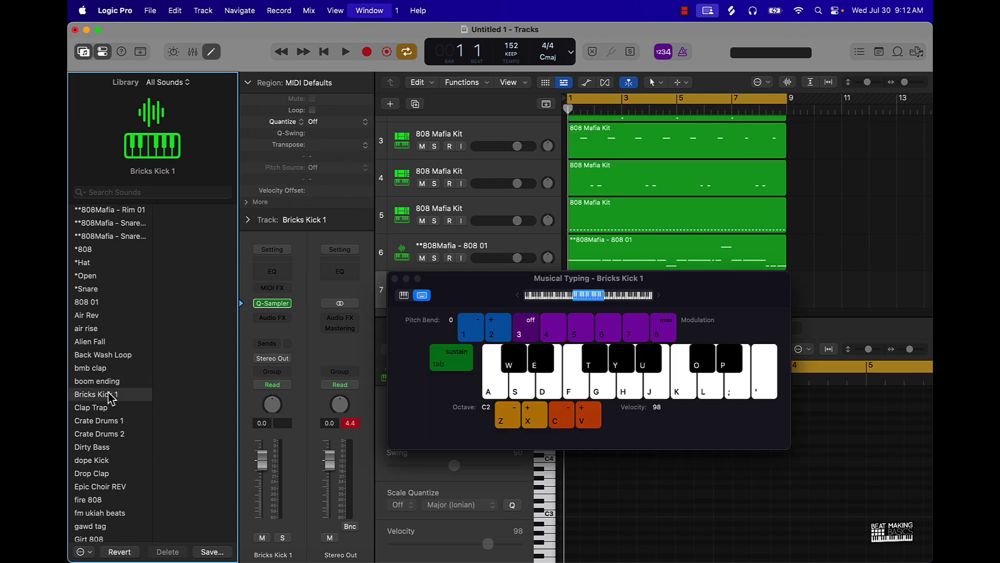
pyautogui.press('k')
# Record a pattern of repeated C3 kick hits through bar 8, then stop recording
pyautogui.press('r')
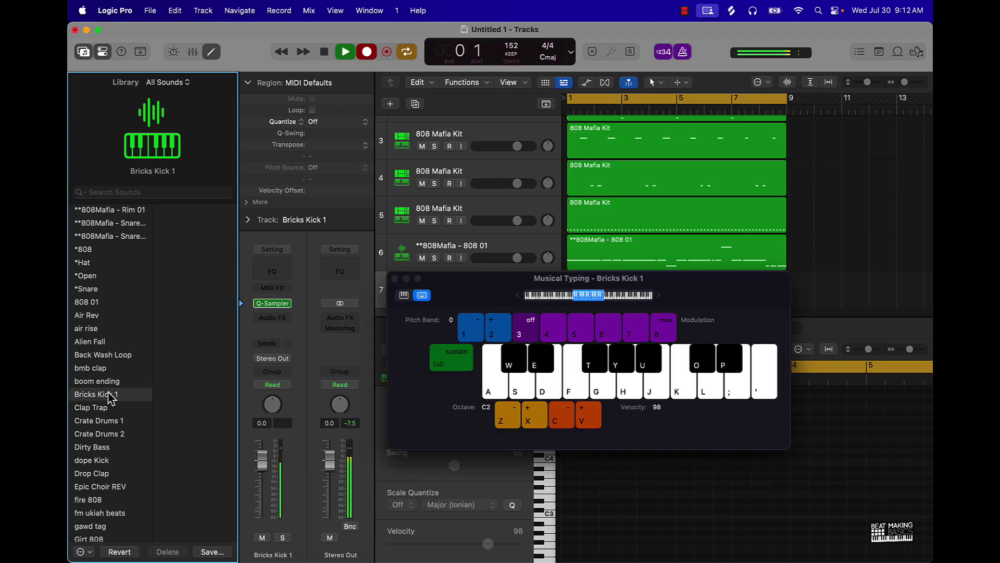
pyautogui.press('k')
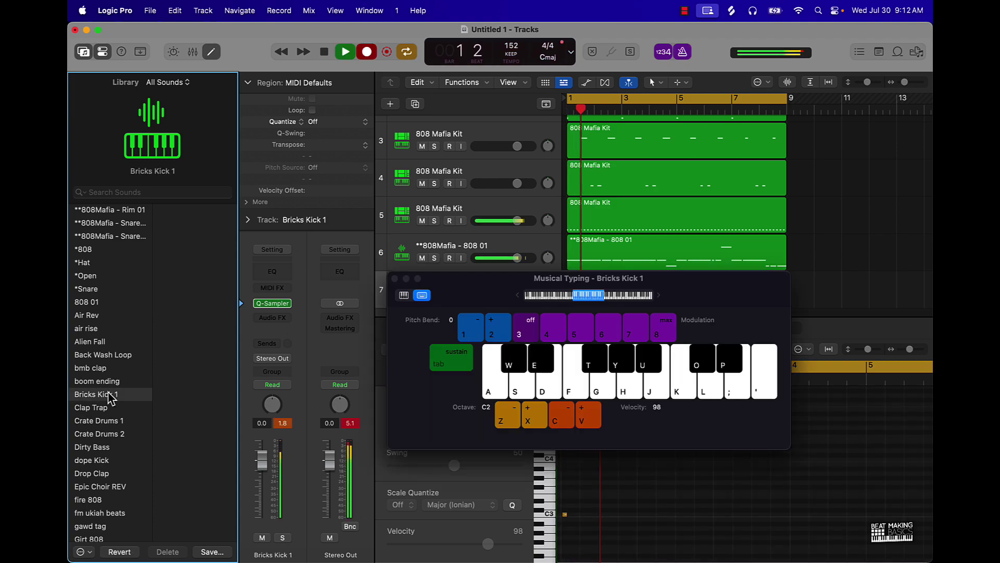
pyautogui.press('k')
pyautogui.press('k')
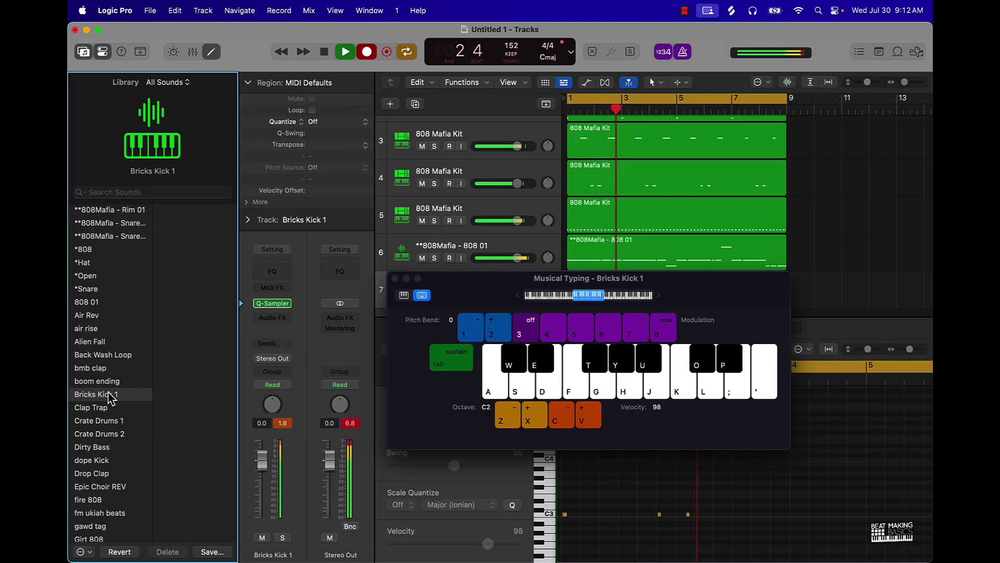
pyautogui.press('k')
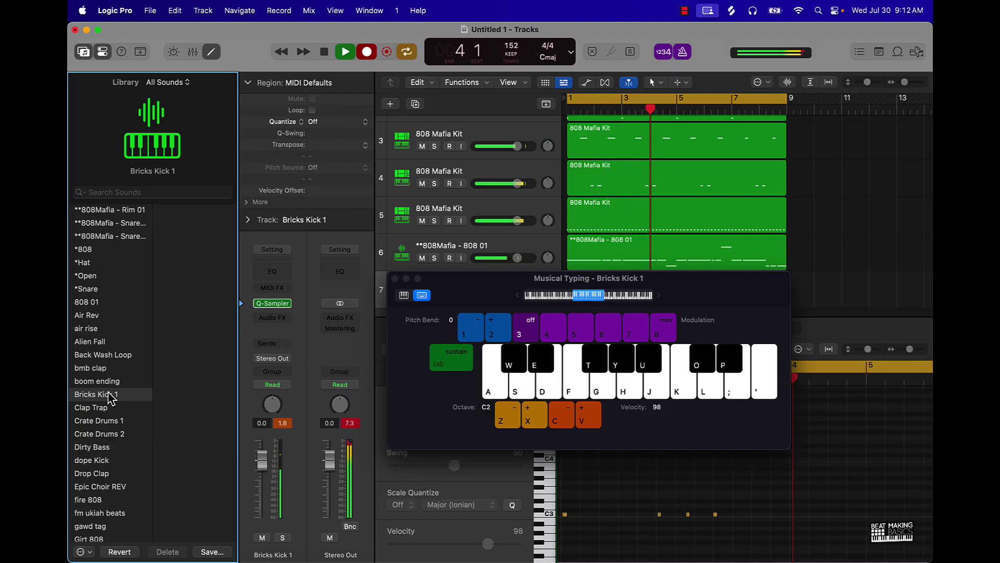
pyautogui.press('k')
pyautogui.press('k')
pyautogui.press('k')
pyautogui.press('k')
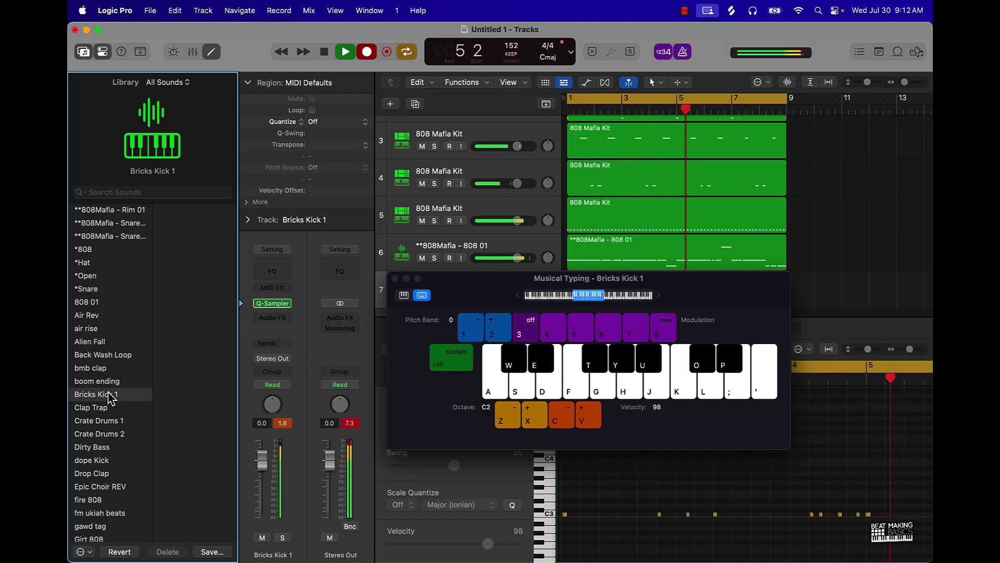
pyautogui.press('k')
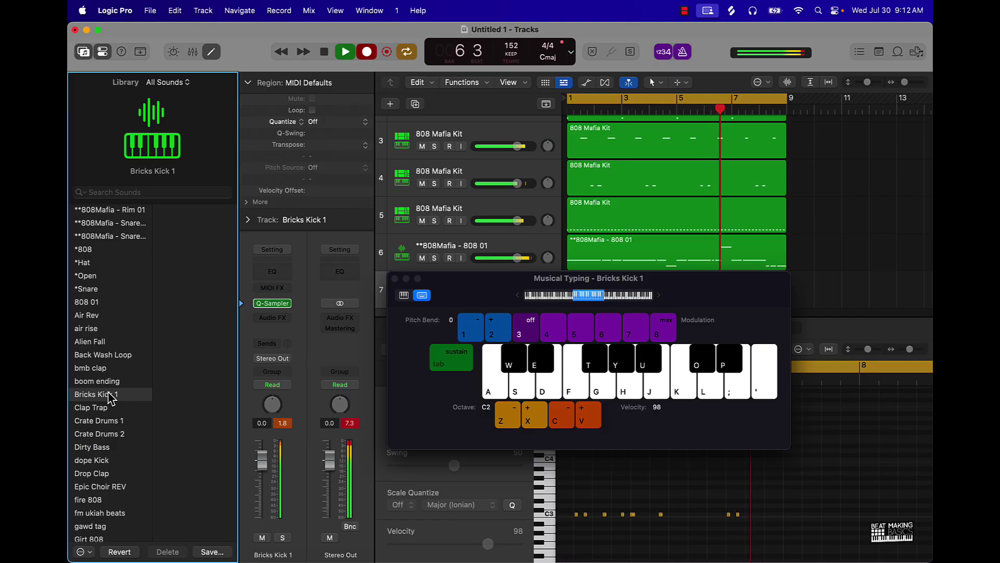
pyautogui.press('k')
pyautogui.press('k')
pyautogui.press('k')
pyautogui.press('k')
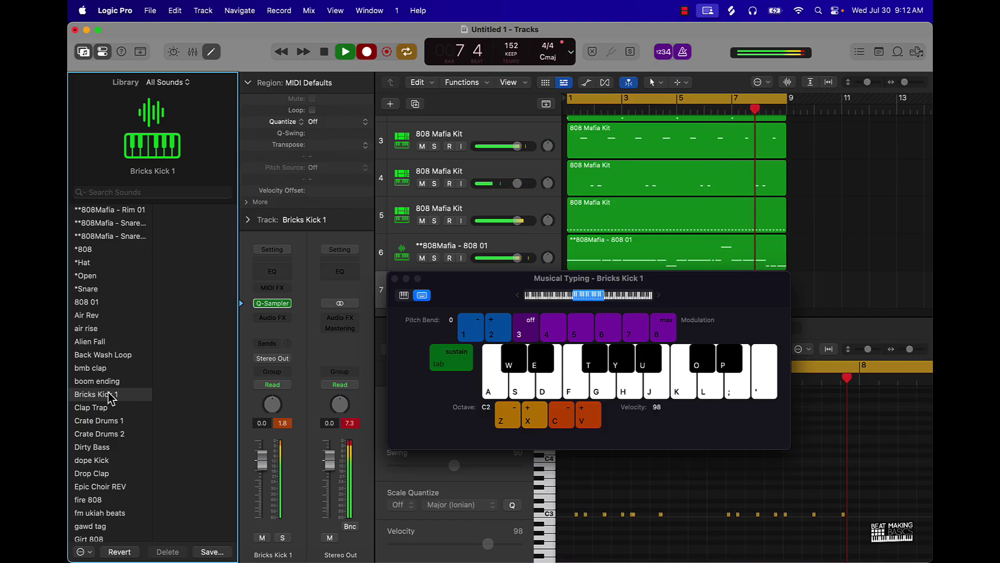
pyautogui.press('k')
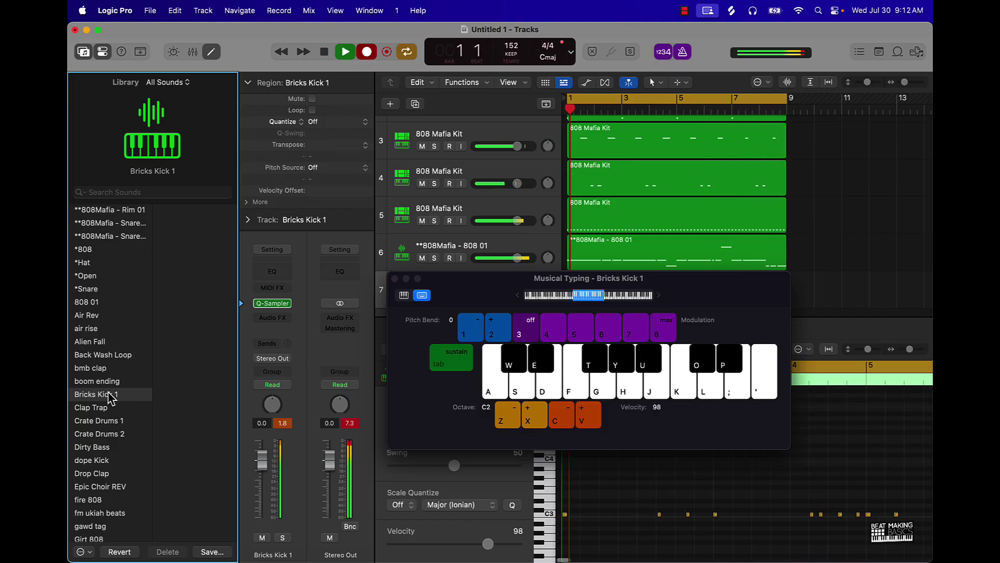
pyautogui.press('space')
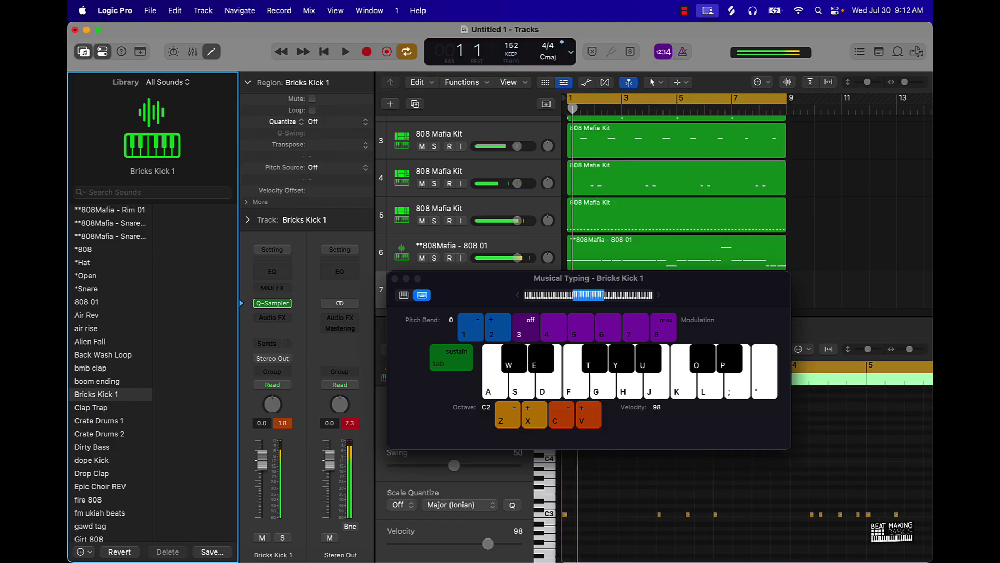
# Close Musical Typing, select all kick notes and play back the recorded pattern
pyautogui.click(610, 467)
pyautogui.press('super+k')
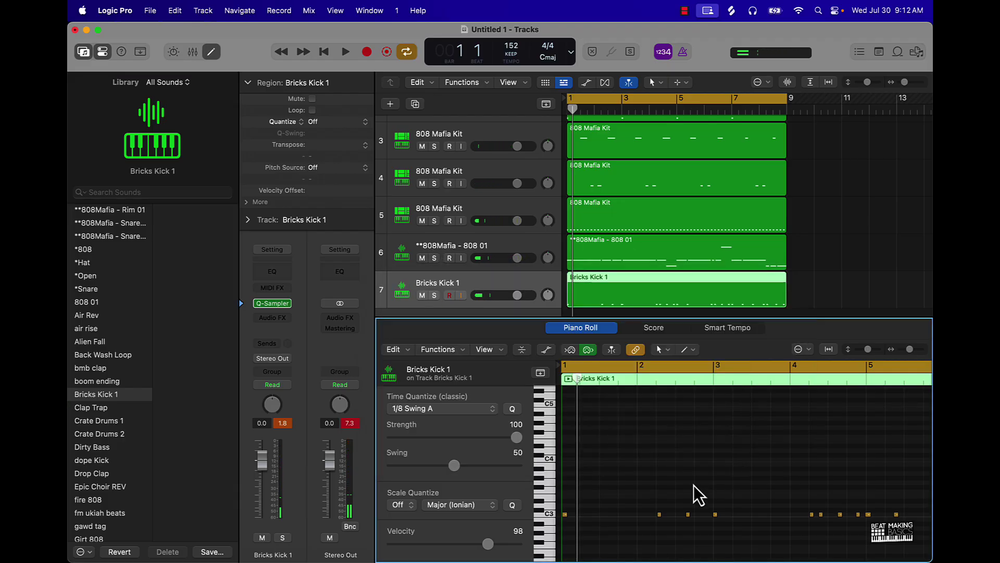
pyautogui.press('super+a')
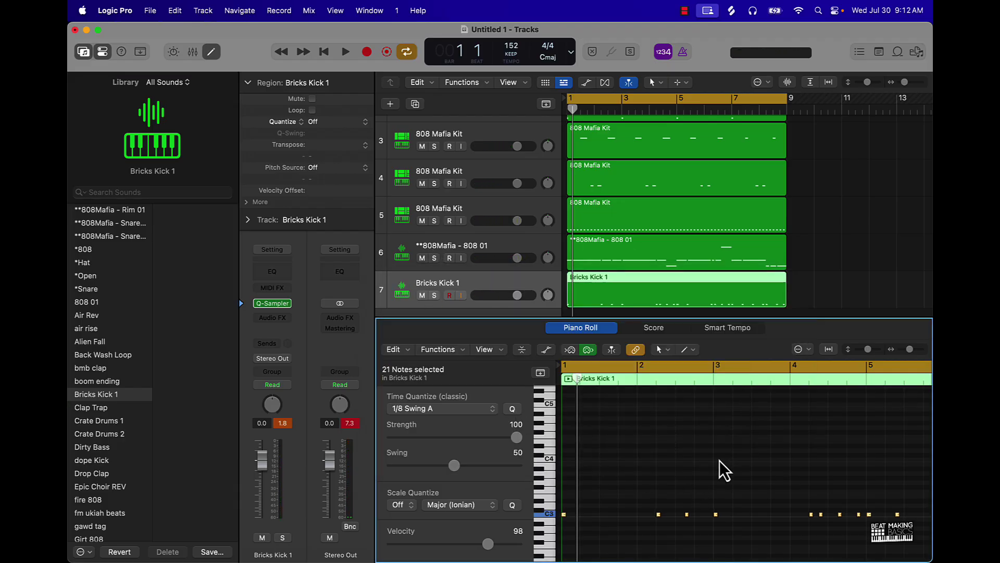
pyautogui.hscroll(10, 720, 464)
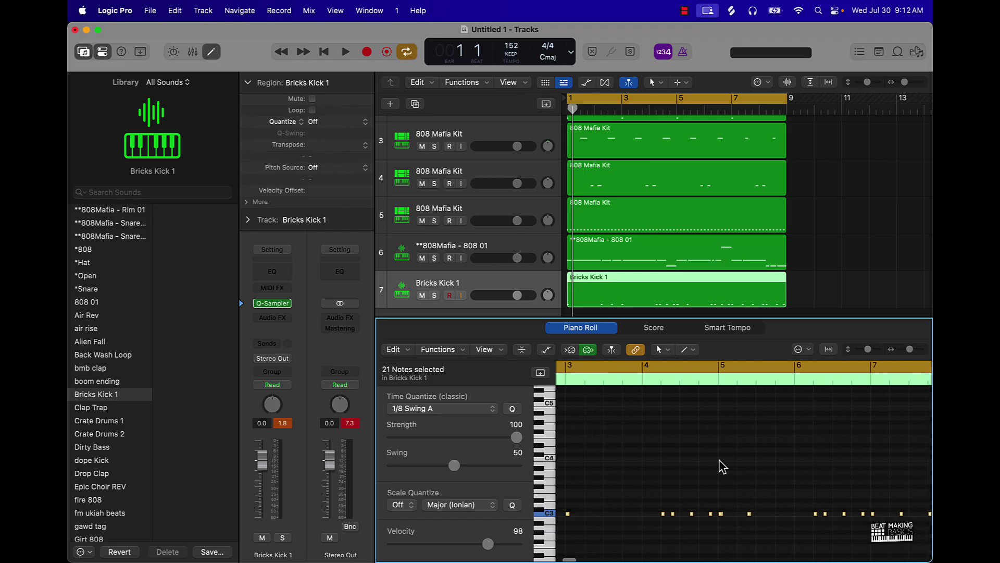
pyautogui.press('space')
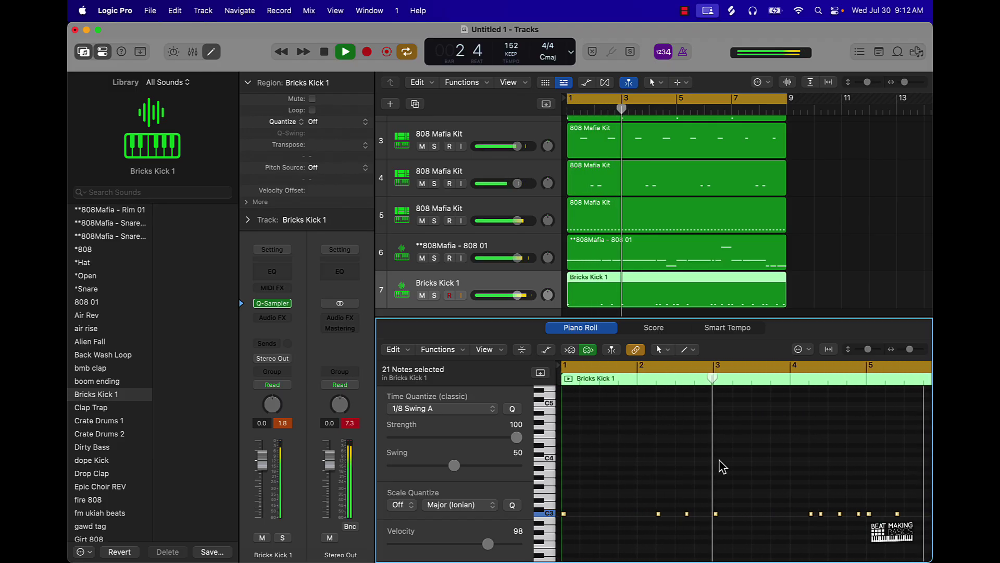
# Show the velocity lane, make the Piano Roll follow the playhead, and deselect the notes
pyautogui.click(546, 350)
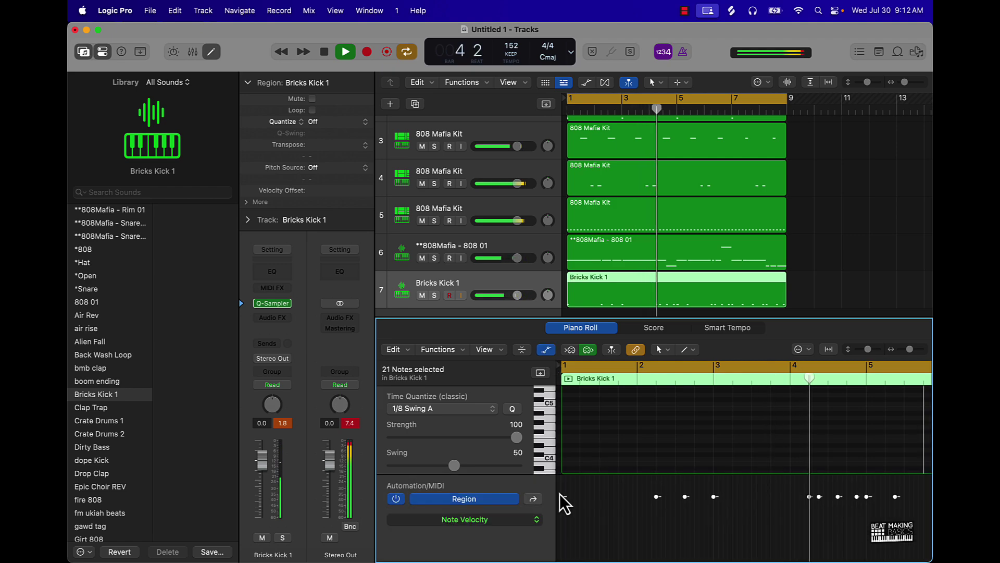
pyautogui.click(612, 349)
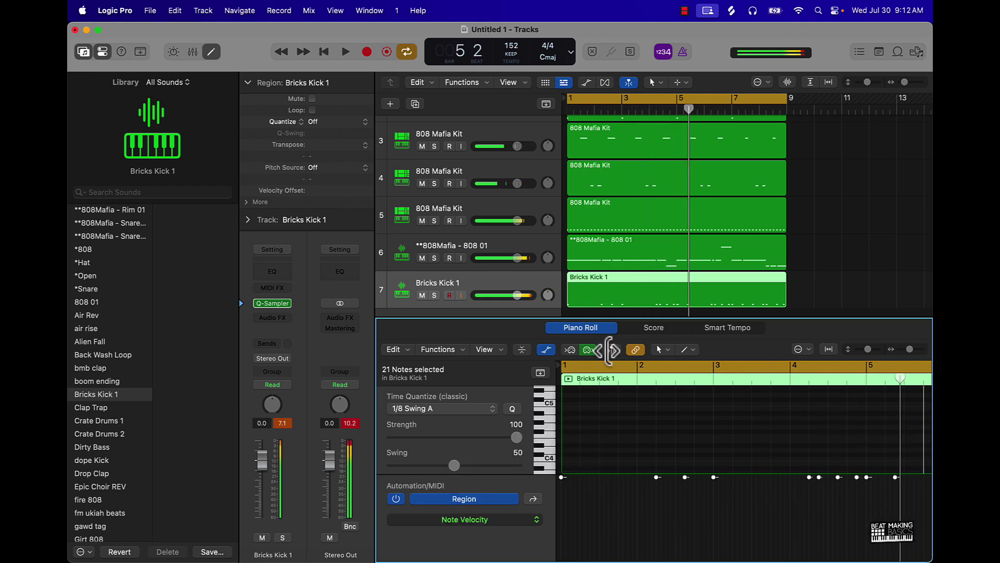
pyautogui.click(648, 434)
pyautogui.scroll(-3, 649, 437)
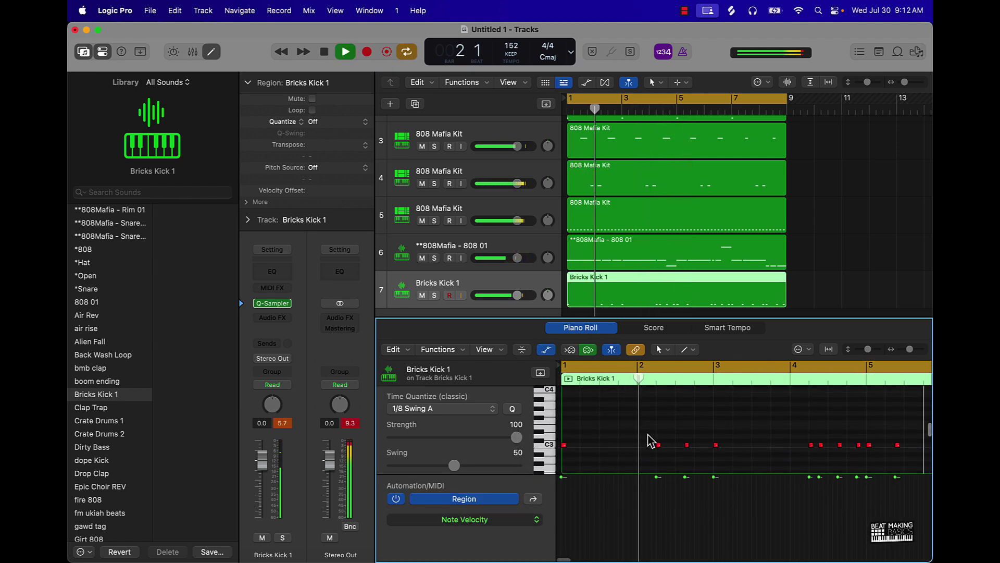
pyautogui.hscroll(5, 651, 440)
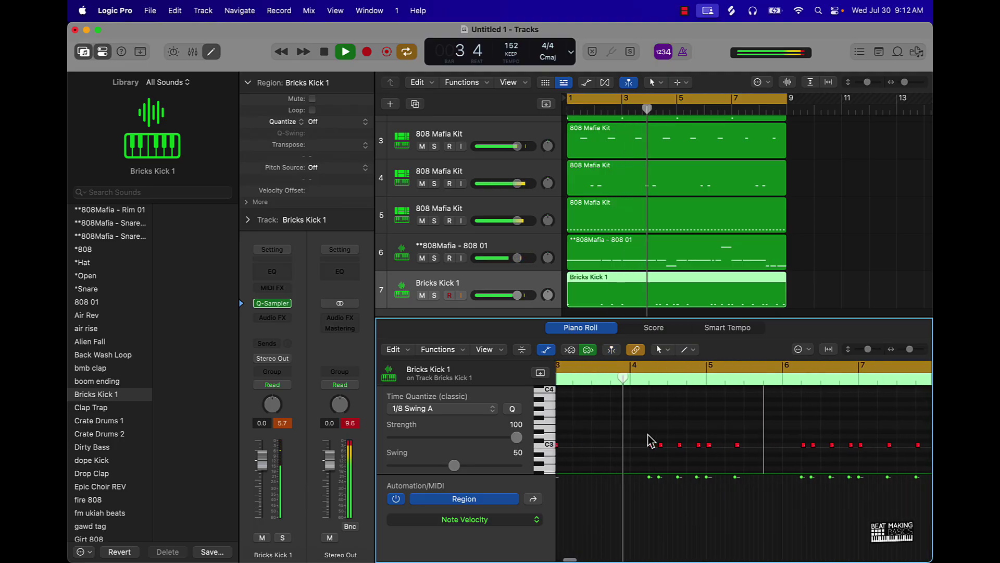
pyautogui.press('space')
# Zoom into bars 4–5 and add a kick note just before an existing one, auditioning it
pyautogui.keyDown('ctrl'); pyautogui.keyDown('alt'); pyautogui.click(691, 447); pyautogui.keyUp('alt'); pyautogui.keyUp('ctrl')
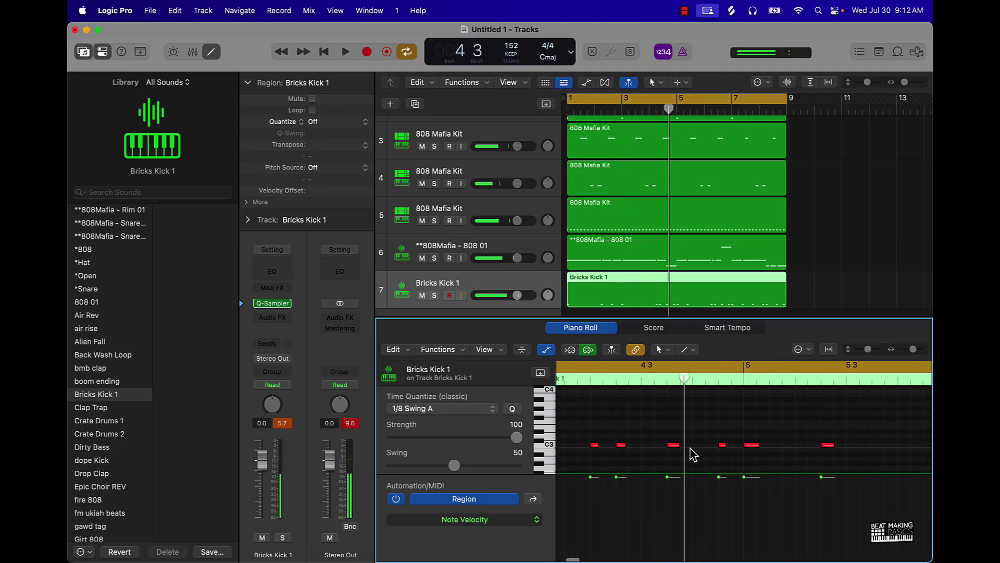
pyautogui.click(722, 445)
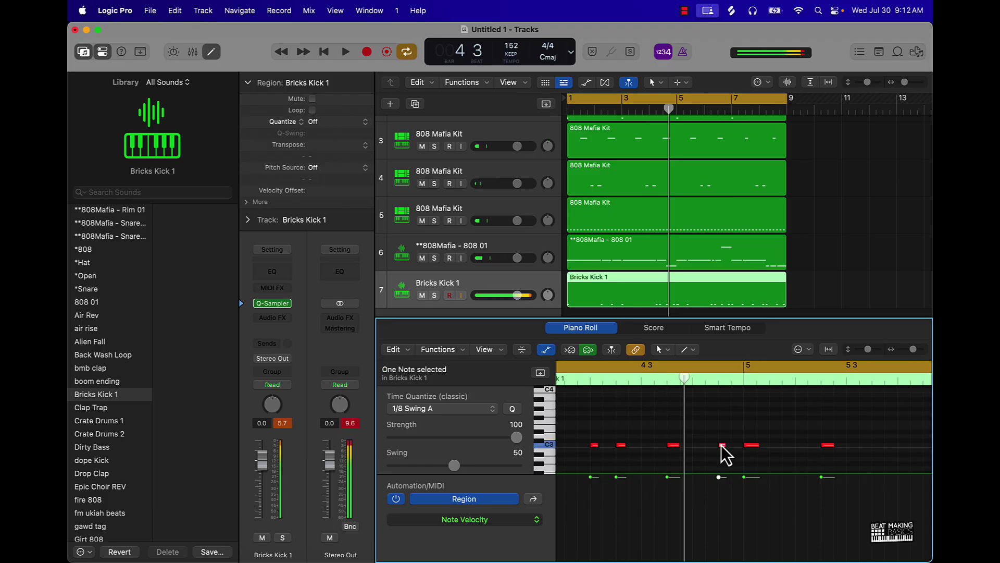
pyautogui.keyDown('super'); pyautogui.click(709, 444); pyautogui.keyUp('super')
pyautogui.click(641, 379)
pyautogui.press('space')
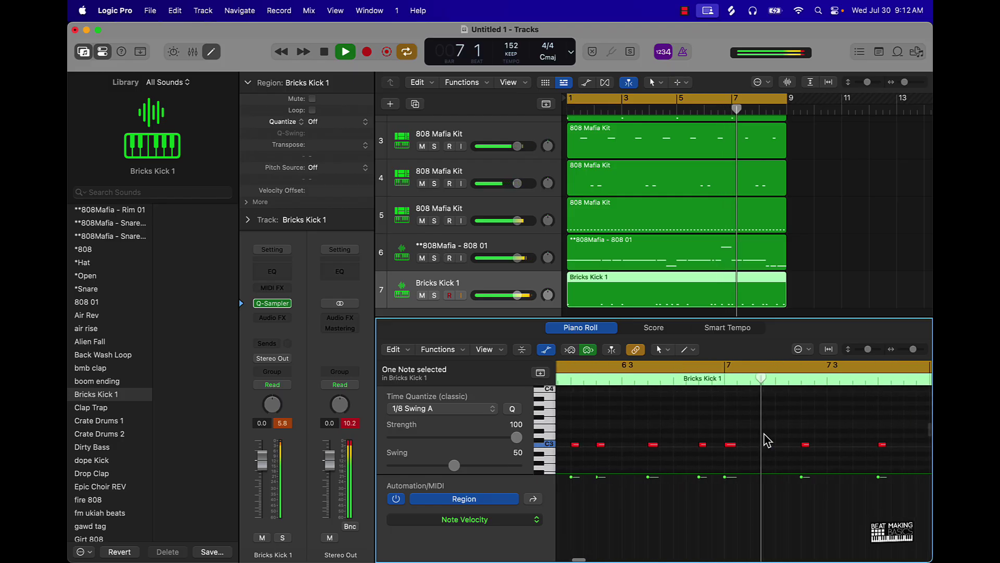
pyautogui.press('space')
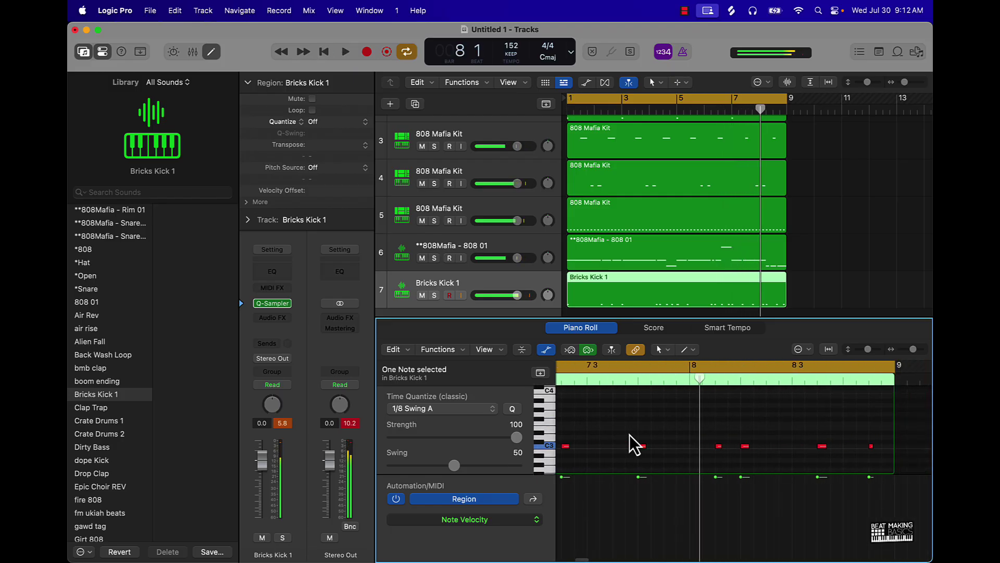
# Add a C3 kick note near bar 7 beat 4 and audition it
pyautogui.click(667, 447)
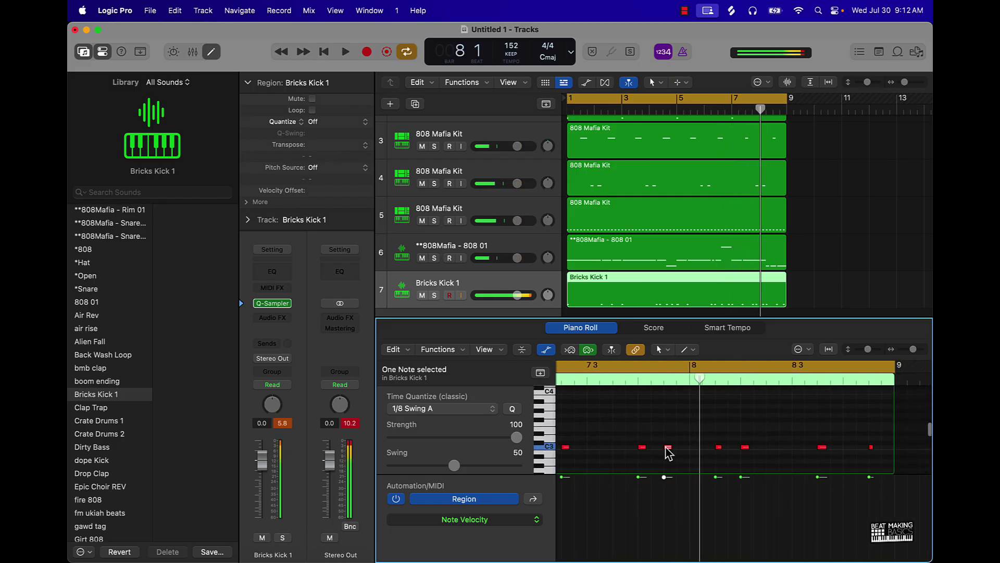
pyautogui.click(618, 377)
pyautogui.press('space')
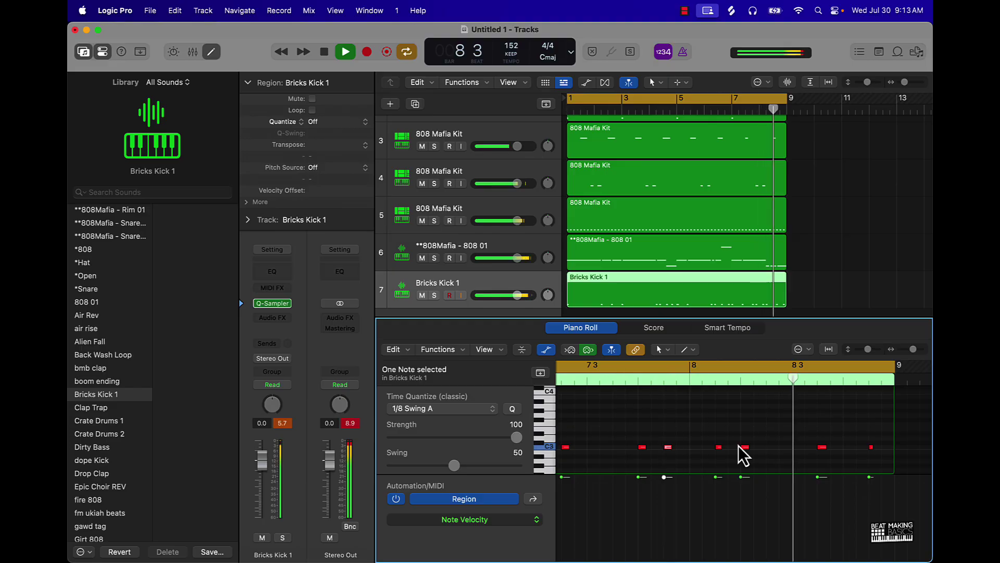
pyautogui.press('space')
# Add another kick note near bar 8, move it onto C3, and play it back
pyautogui.click(708, 383)
pyautogui.press('space')
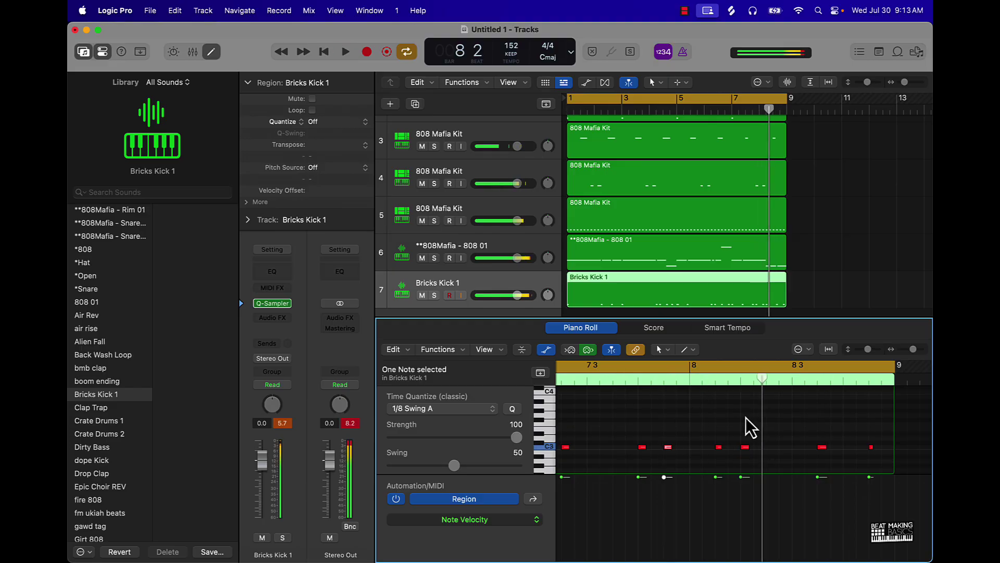
pyautogui.click(767, 453)
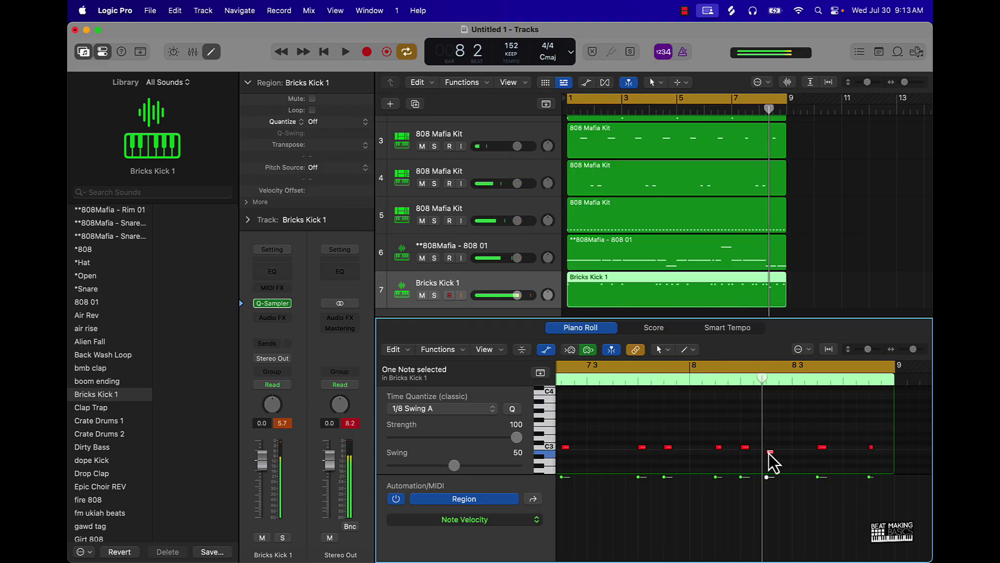
pyautogui.moveTo(768, 452); pyautogui.dragTo(768, 448)
pyautogui.click(693, 383)
pyautogui.press('space')
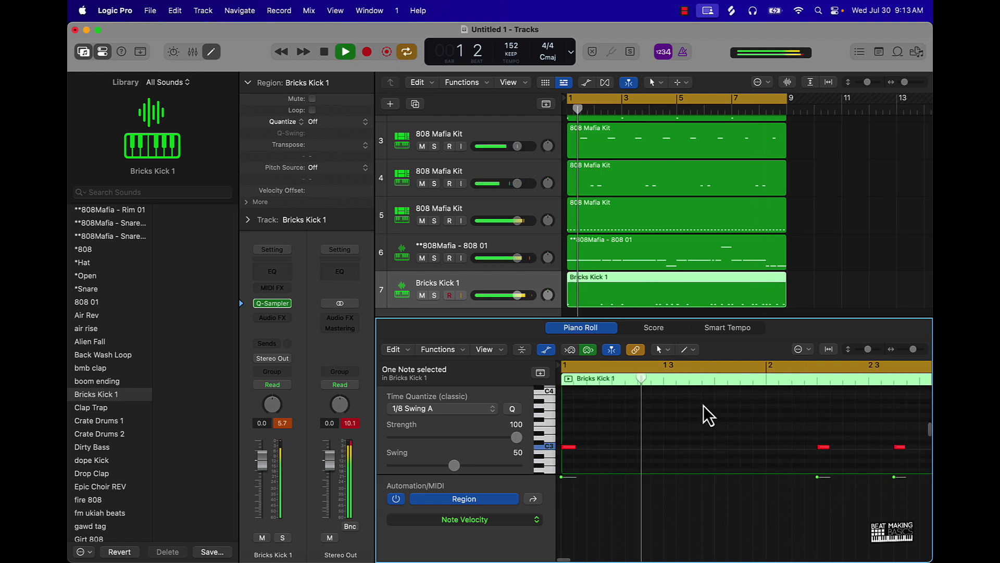
# Stop playback, close the Piano Roll, and zoom out to show all seven tracks
pyautogui.press('space')
pyautogui.click(816, 233)
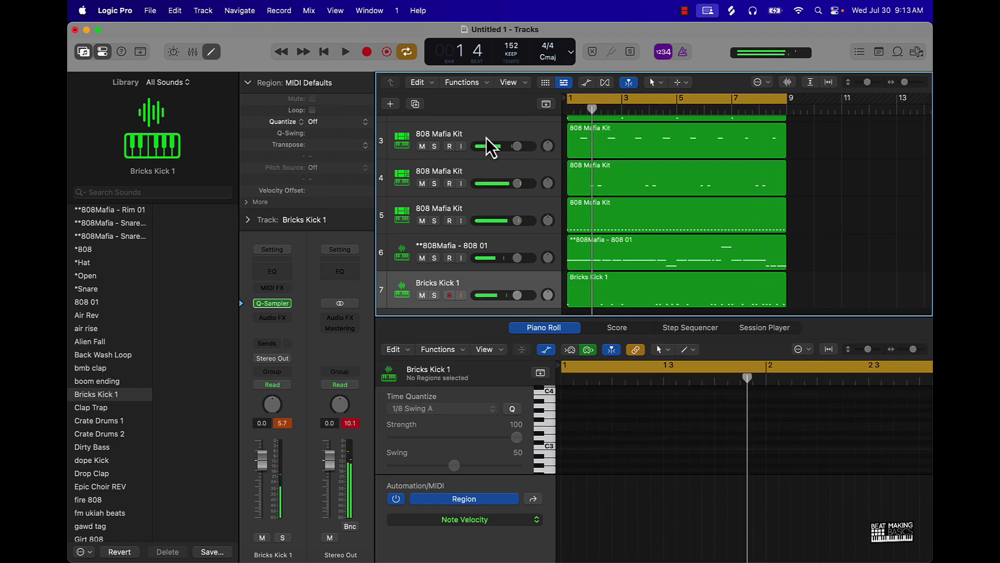
pyautogui.click(215, 50)
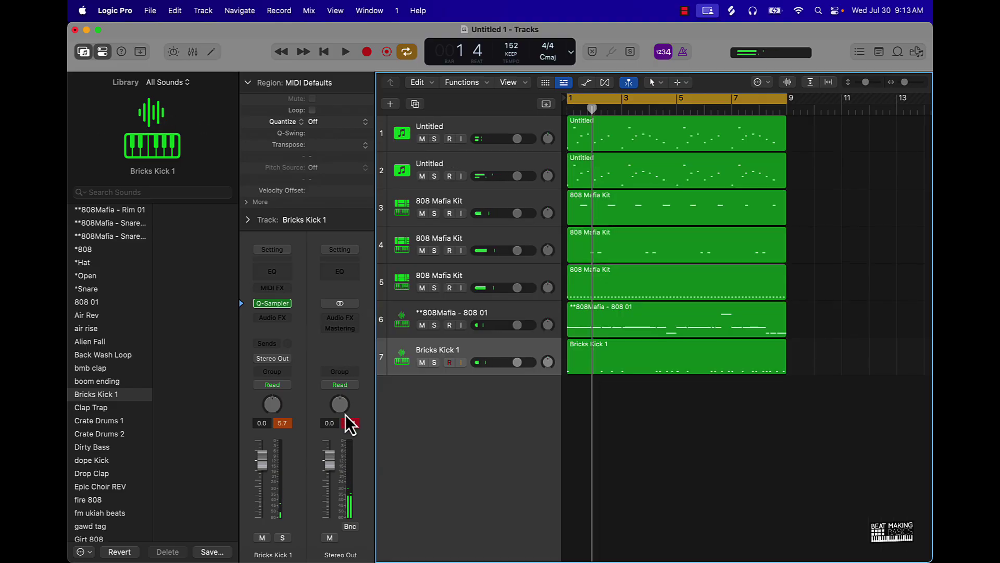
pyautogui.keyDown('ctrl'); pyautogui.keyDown('alt'); pyautogui.click(630, 421); pyautogui.keyUp('alt'); pyautogui.keyUp('ctrl')
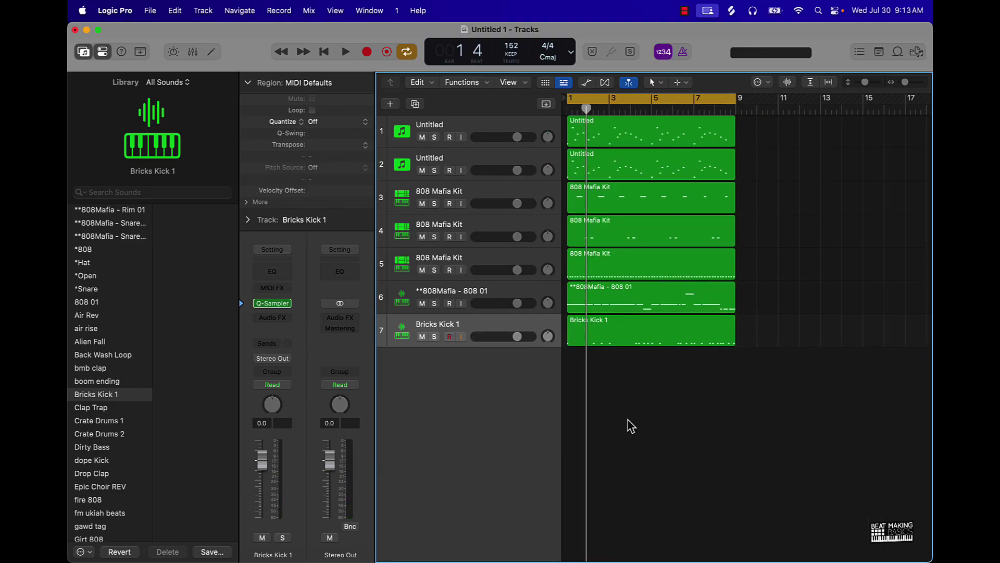